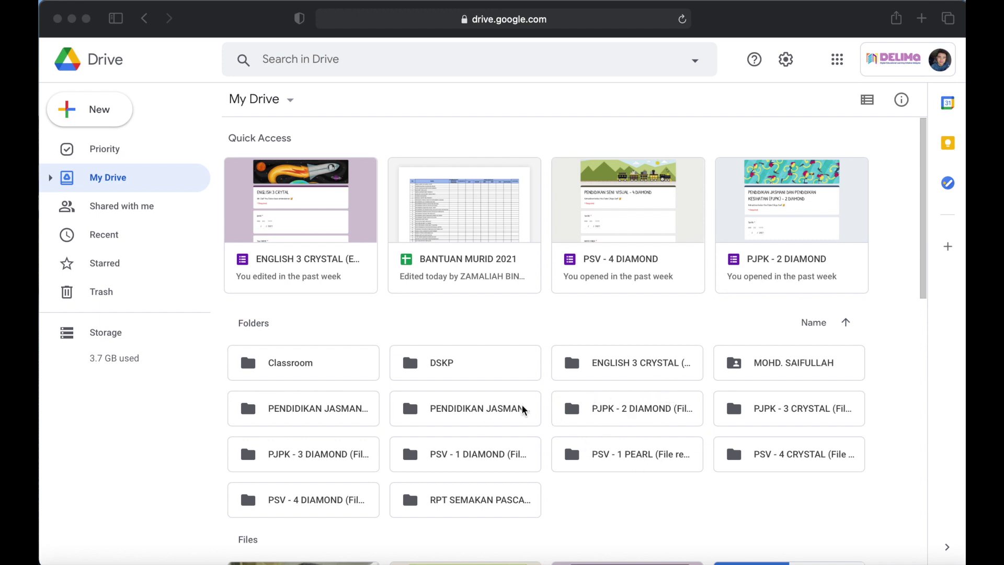
Examine the student folders inside the ENGLISH 3 CRYSTAL (EVIDENCE) (File responses) folder, and return to My Drive
left_click(625, 374)
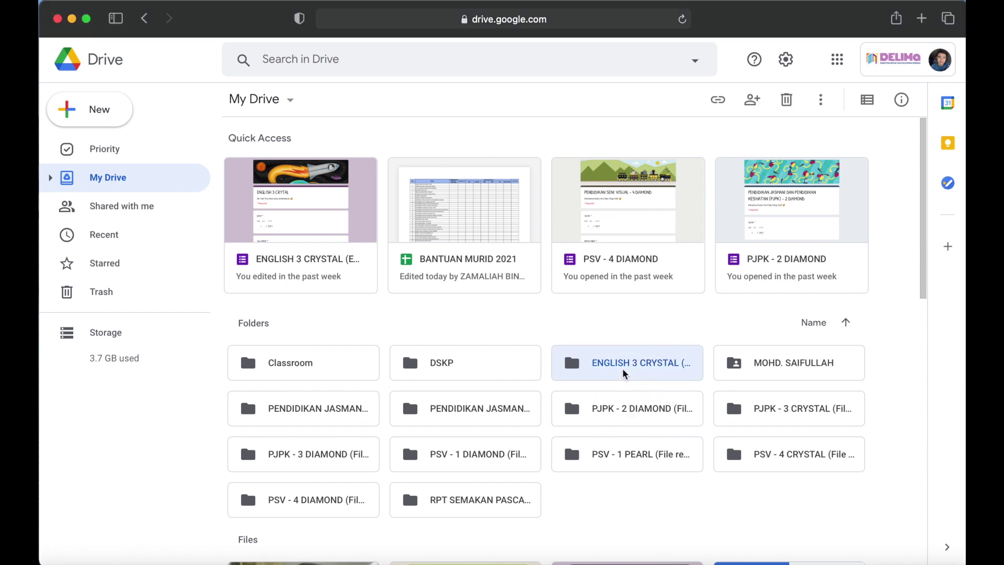
double_click(625, 373)
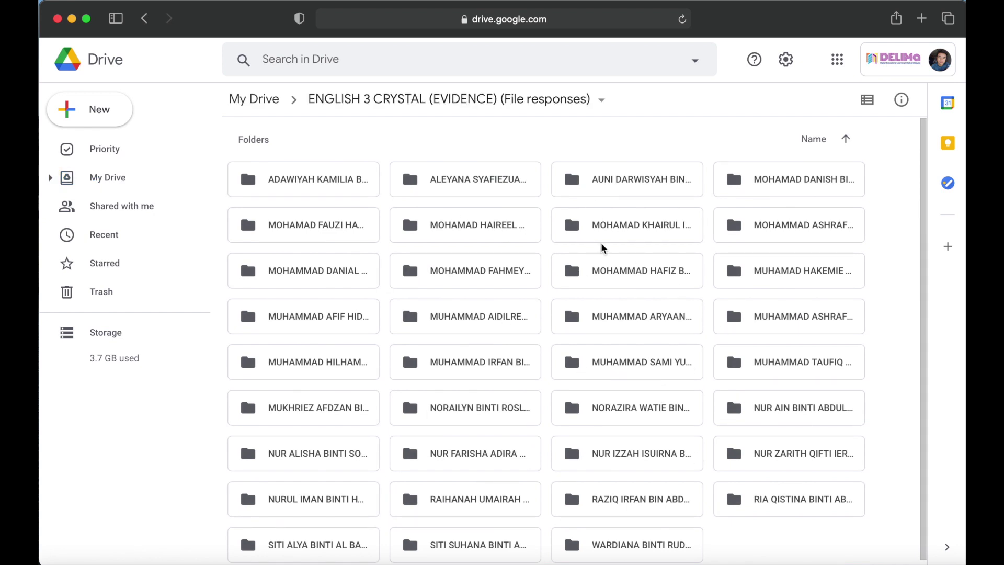
left_click(144, 18)
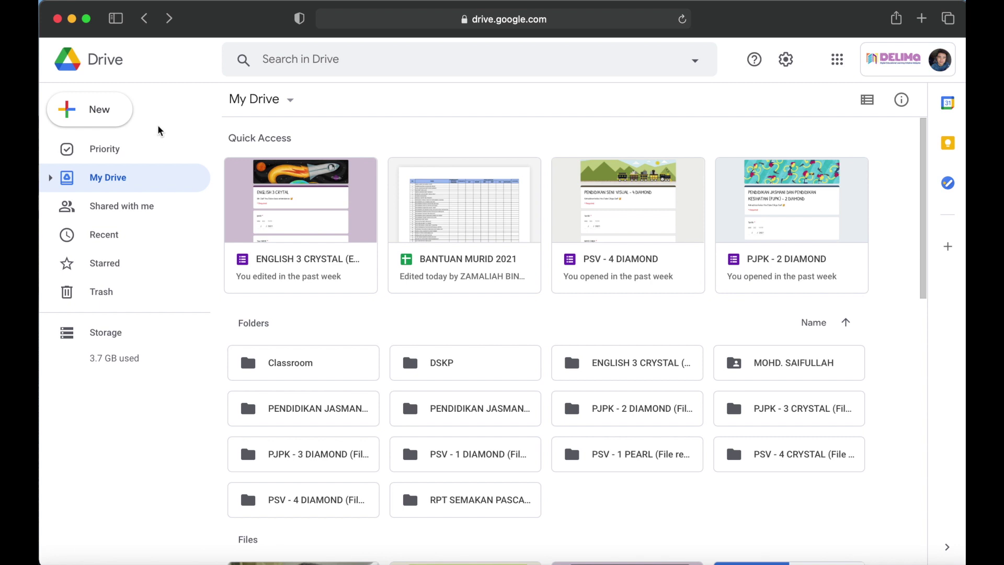
Create a new blank Google Form from My Drive
left_click(107, 114)
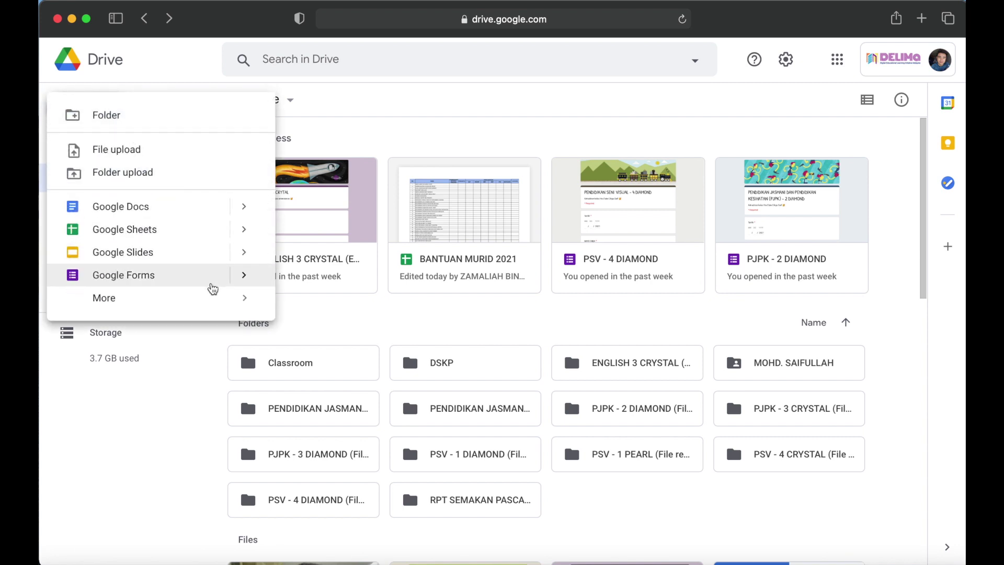
left_click(244, 275)
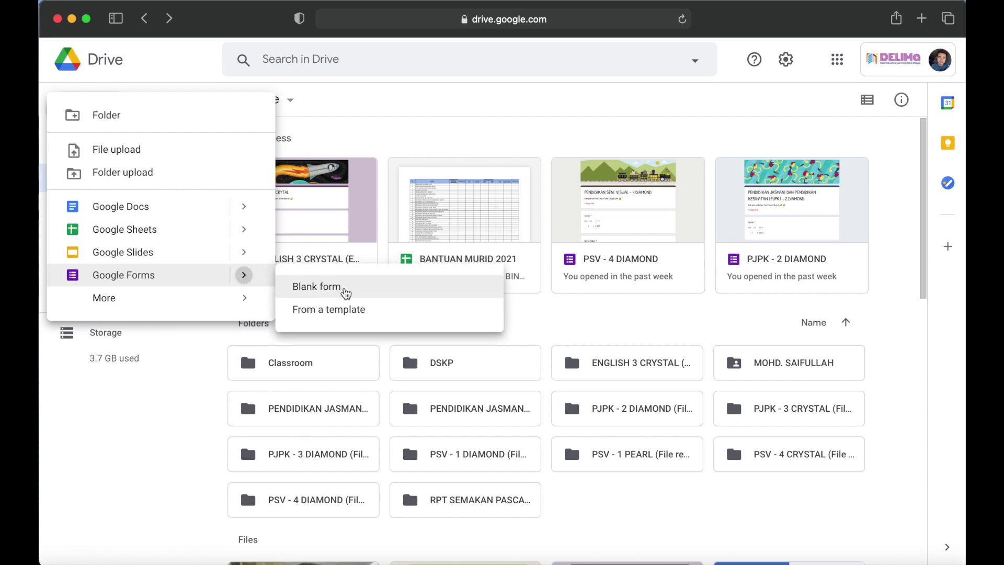
left_click(344, 292)
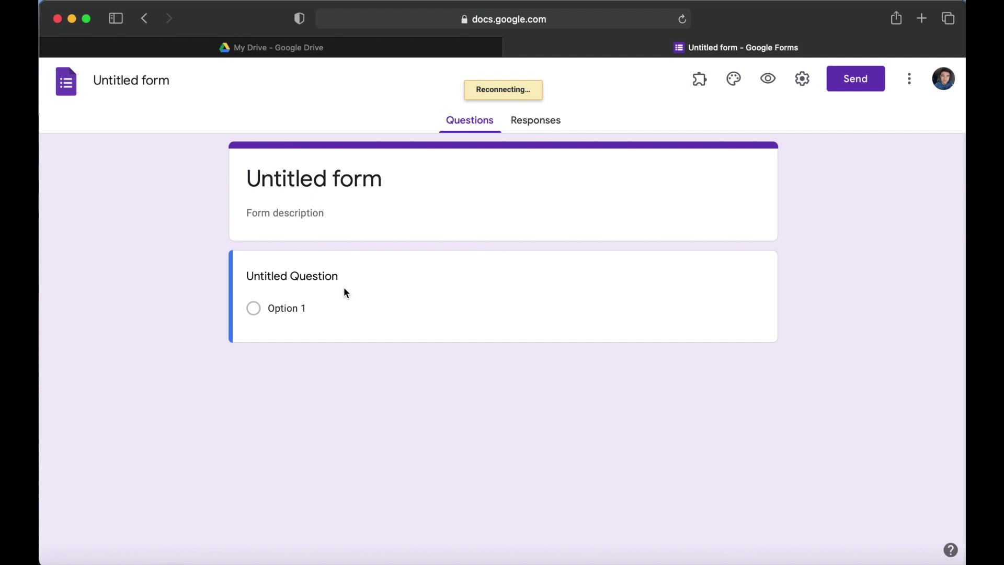
Rename the untitled form as CONTOH, applying the name to the form's heading as well
left_click(559, 170)
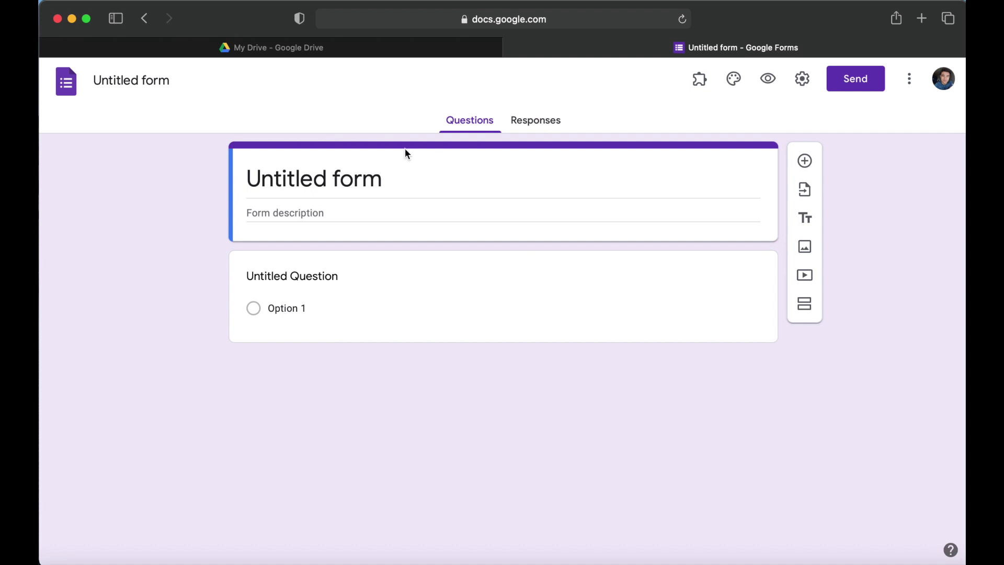
left_click(144, 78)
left_click_drag(176, 79, 91, 79)
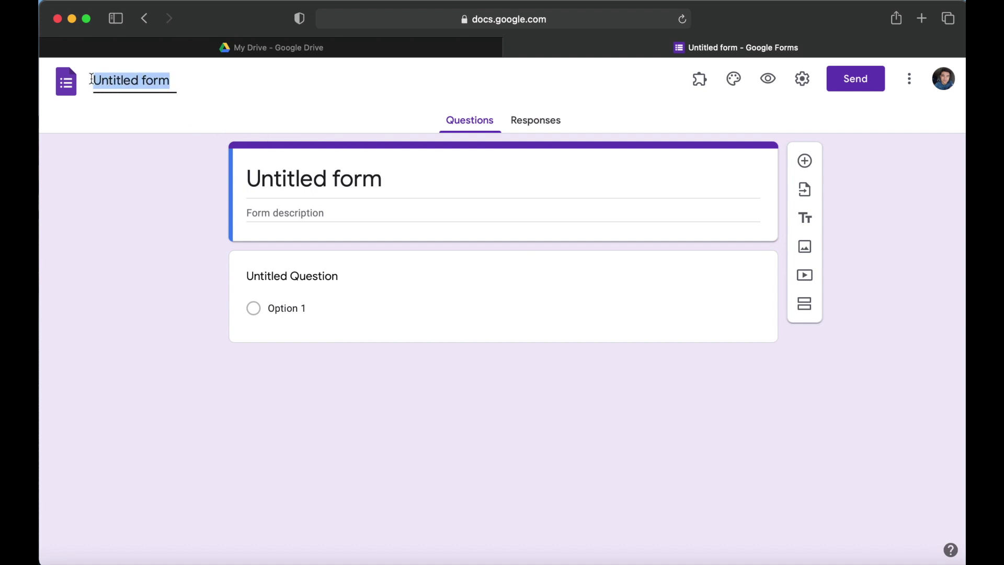
type("CONTOH")
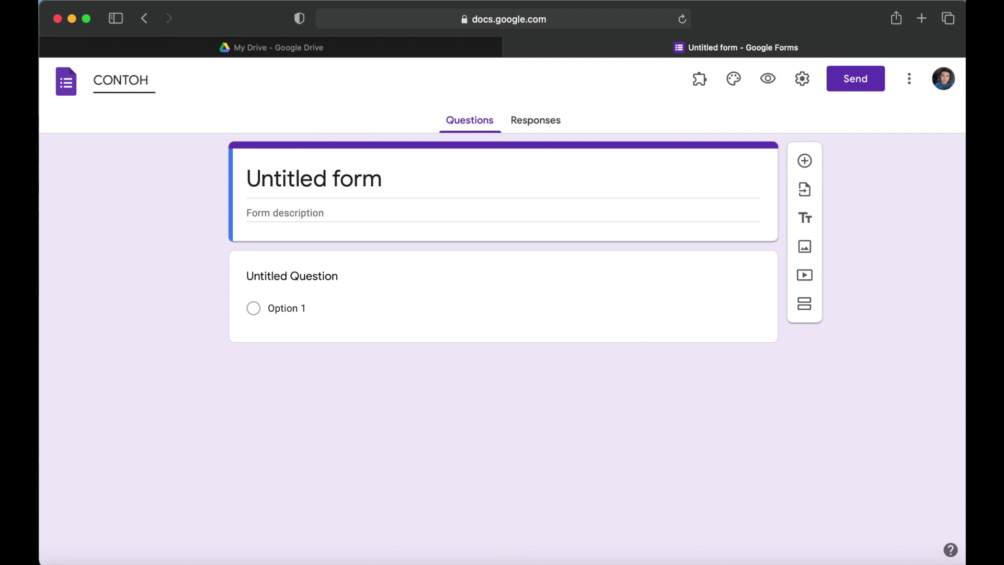
left_click(133, 230)
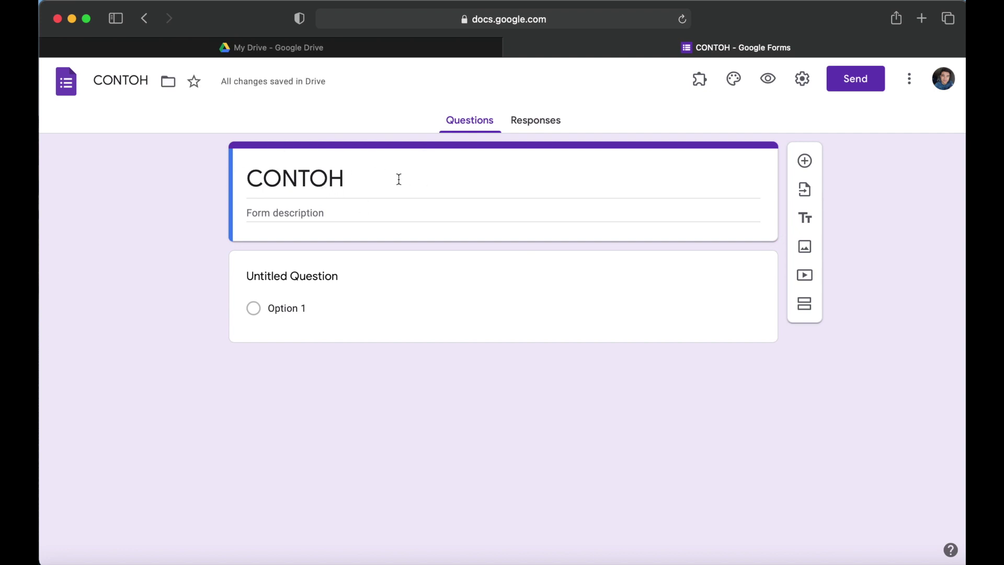
Turn the untitled question into a required Date question titled TARIKH
left_click(315, 282)
type("TARIKH")
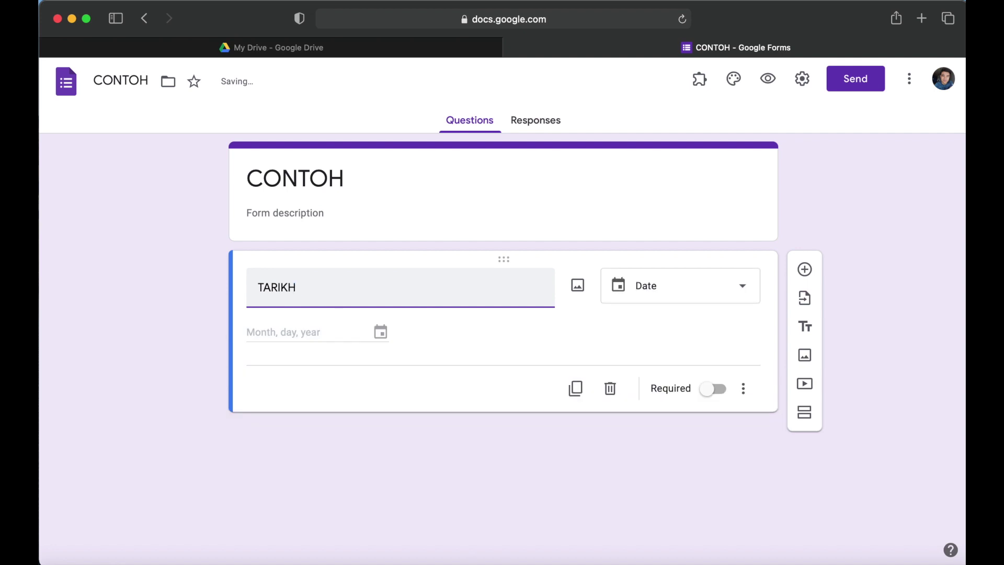
left_click(741, 287)
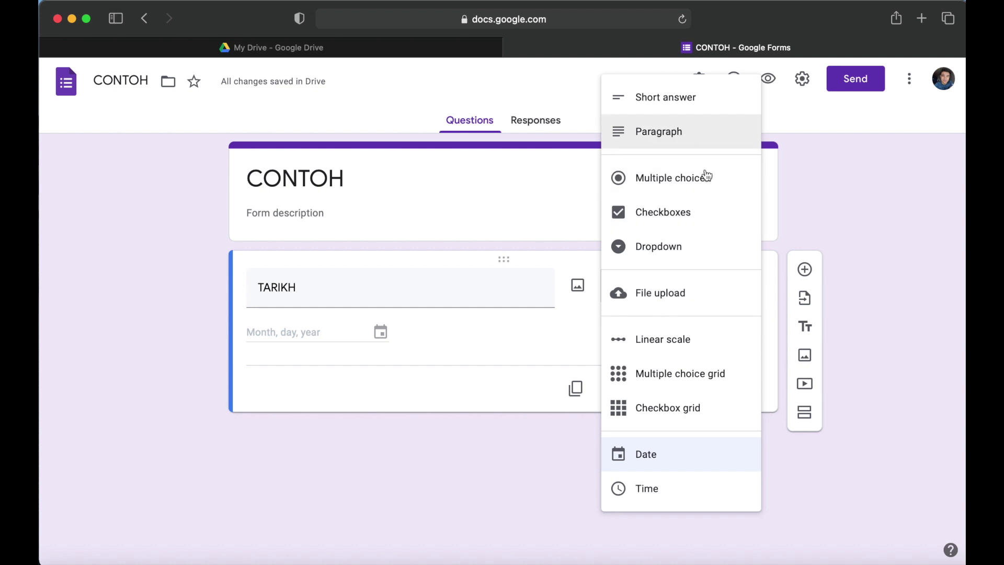
left_click(523, 454)
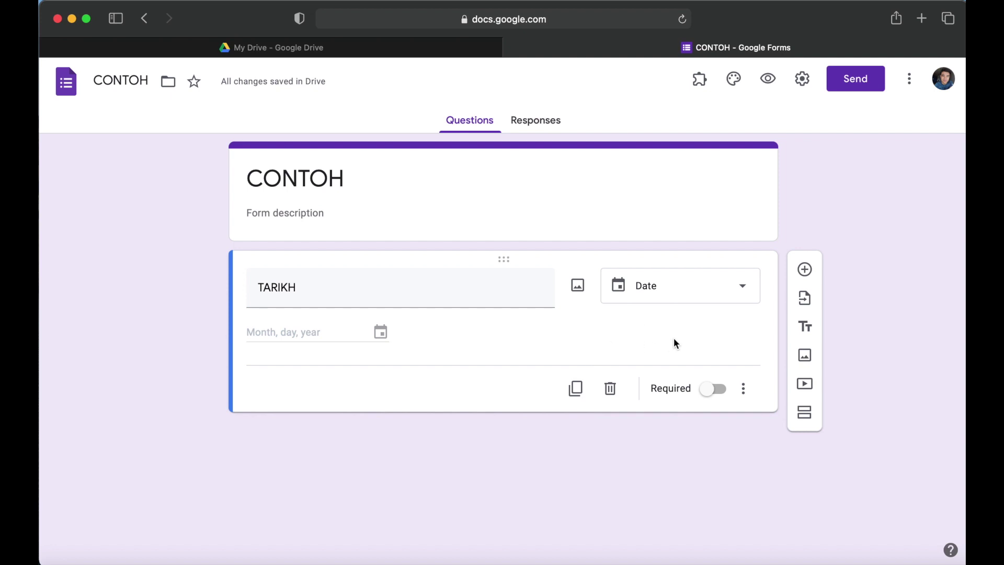
left_click(715, 390)
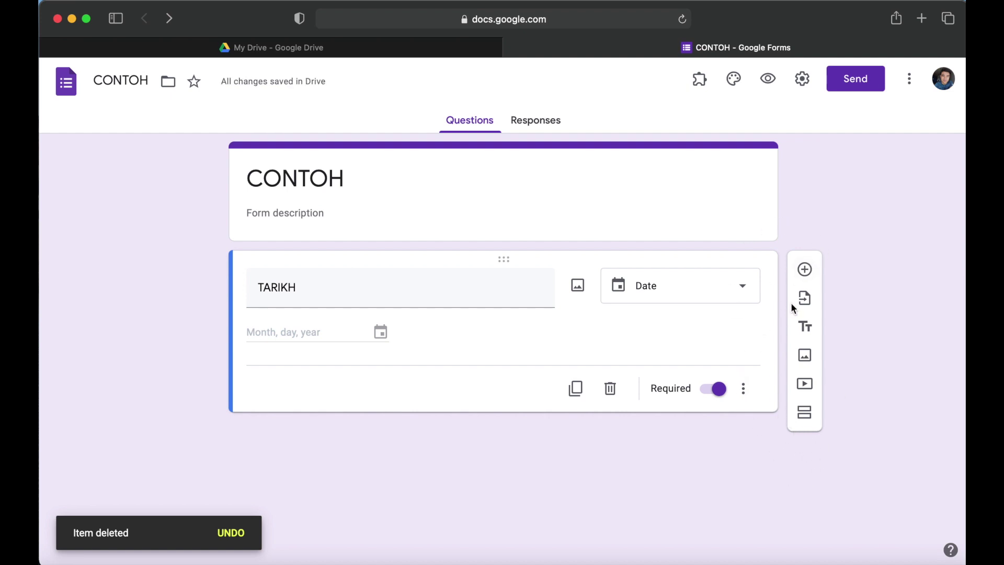
Add a question titled NAMA MURID below TARIKH and set its type to Multiple choice
left_click(806, 271)
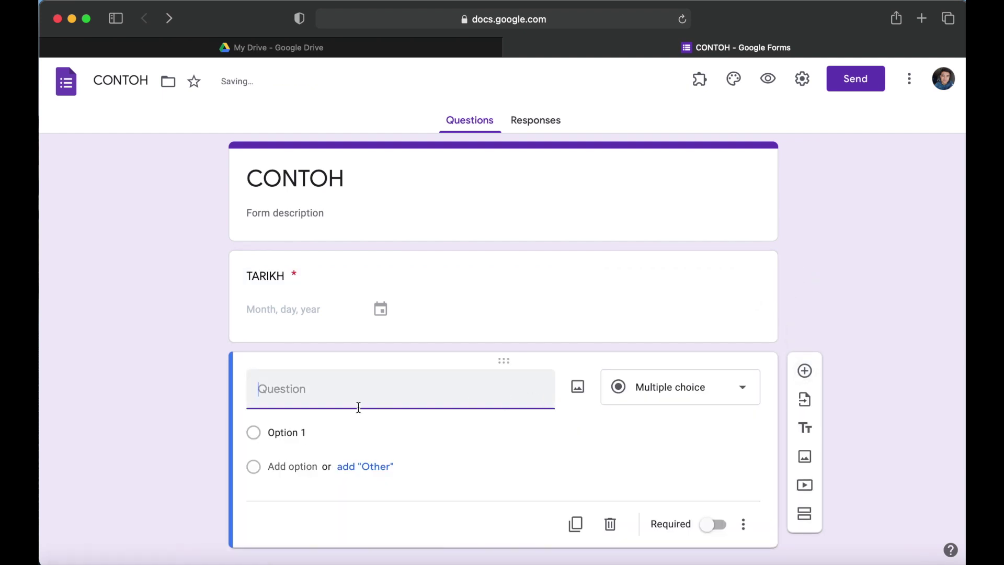
type("NAMA ")
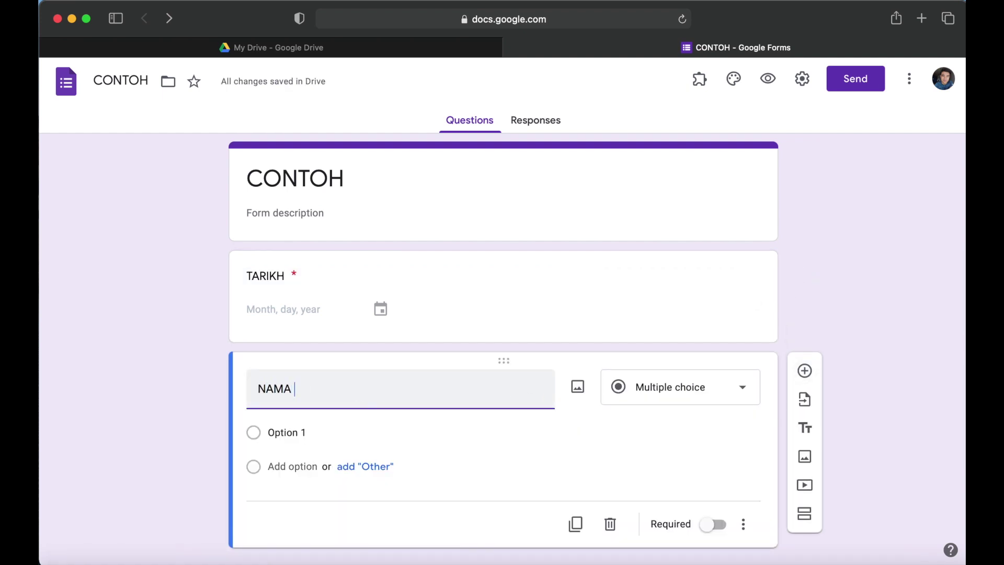
type("MURID")
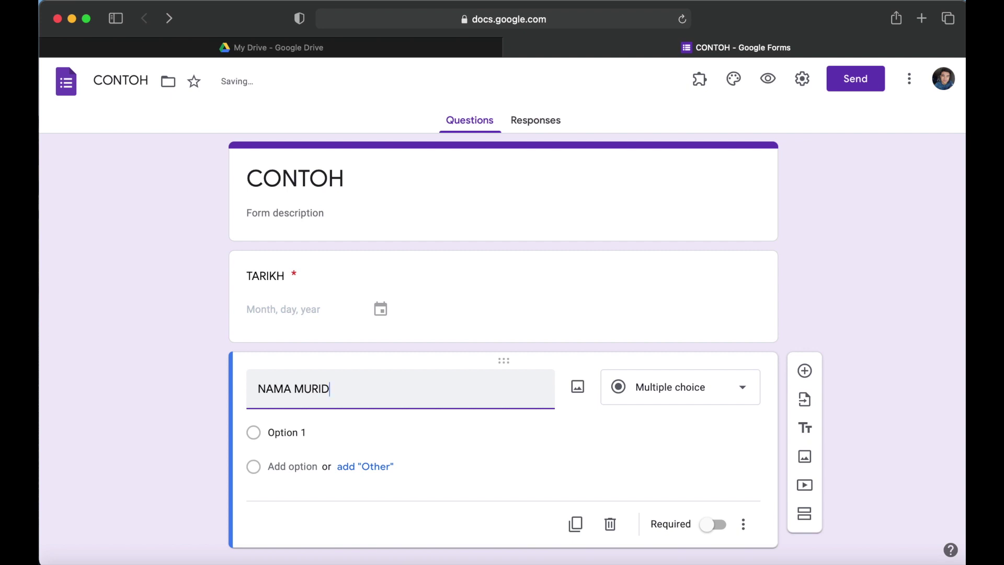
left_click(744, 398)
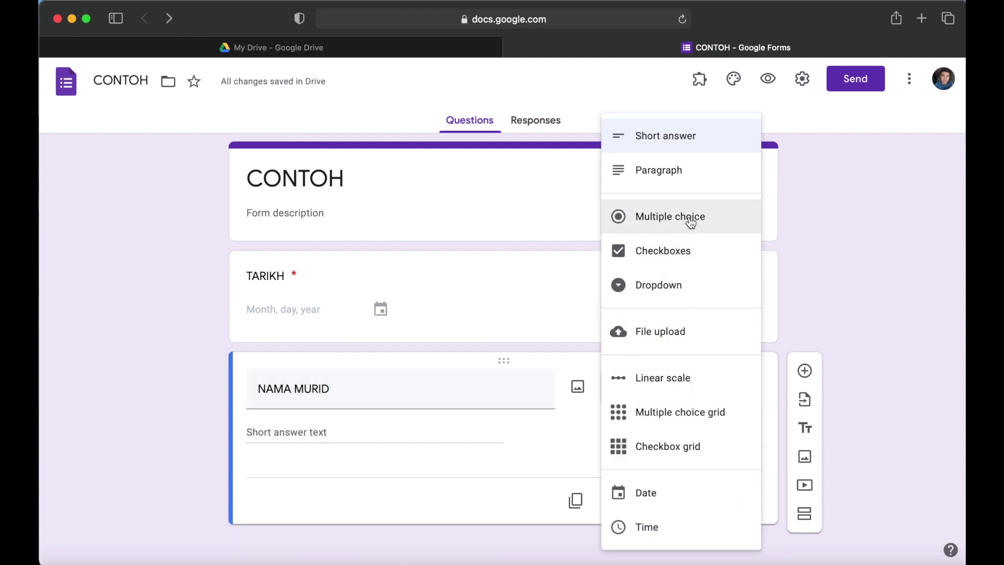
left_click(690, 223)
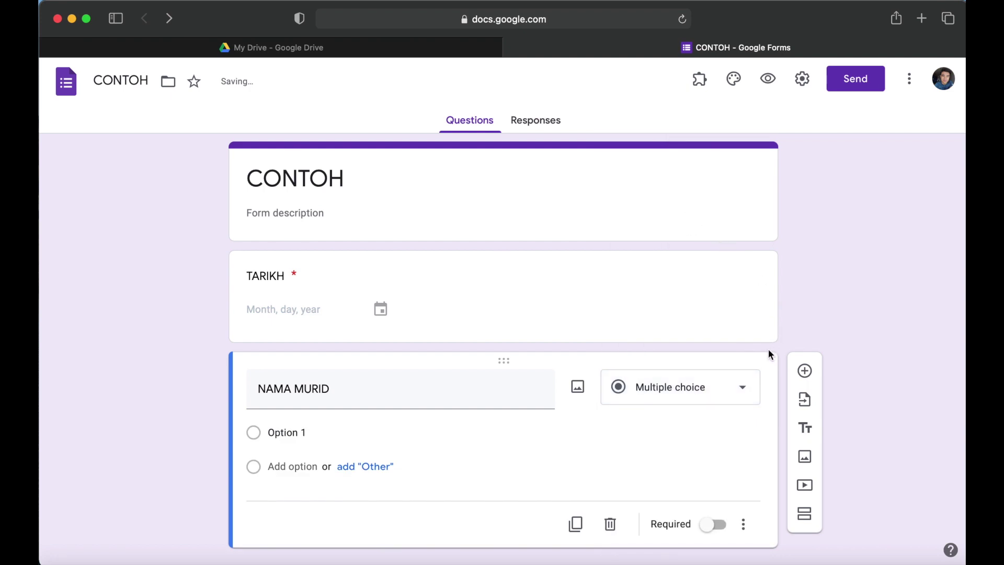
Switch to Microsoft Word and copy all student names from the NAMA column of the 2 DIAMOND class list
mouse_move(757, 560)
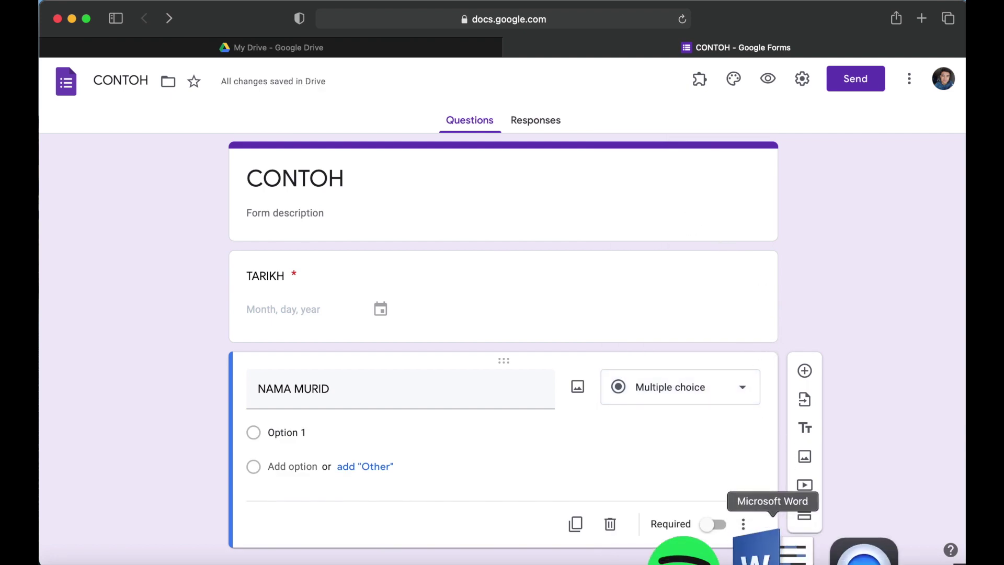
left_click(757, 556)
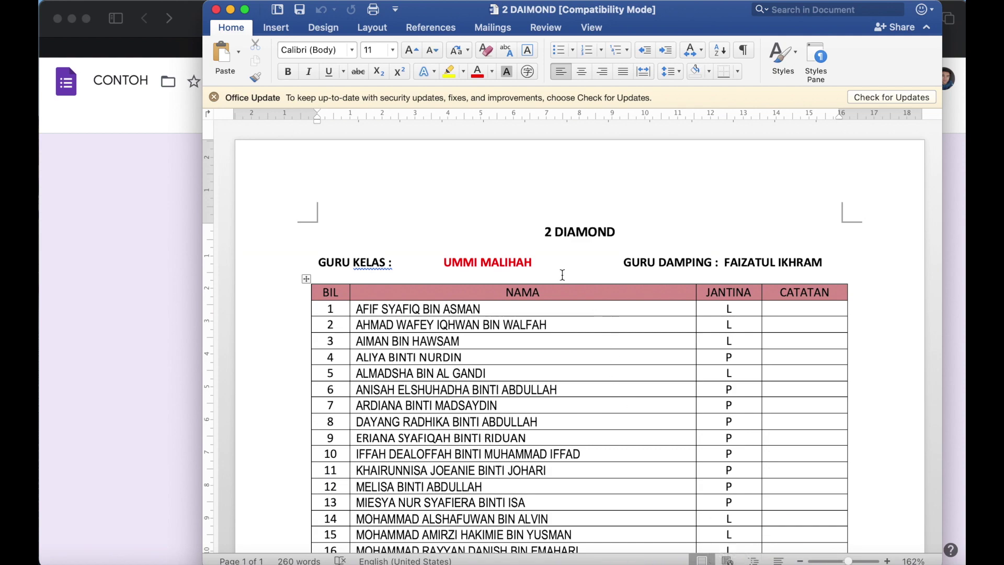
scroll(548, 266, "down", 1)
scroll(547, 266, "down", 10)
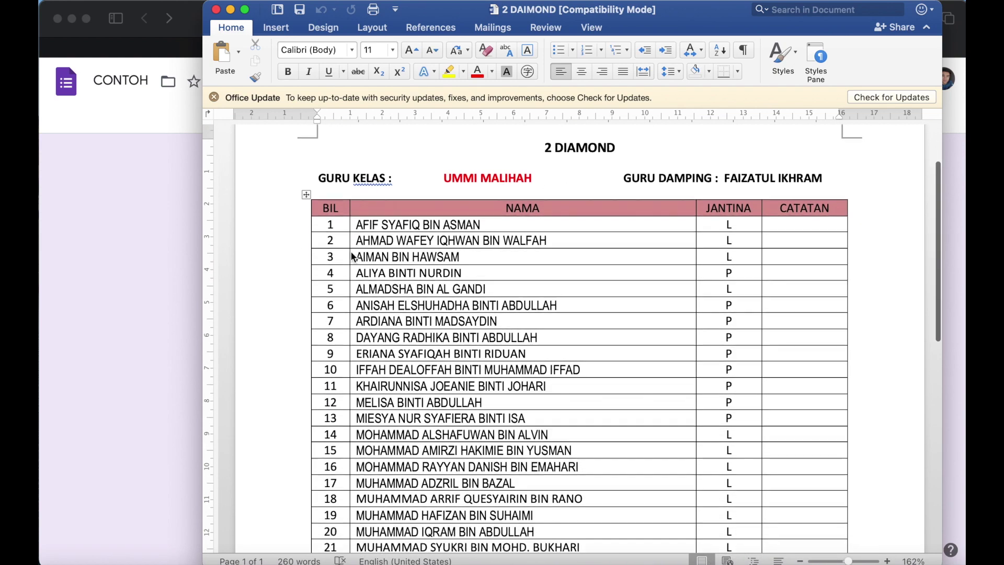
scroll(352, 253, "down", 5)
scroll(352, 246, "up", 14)
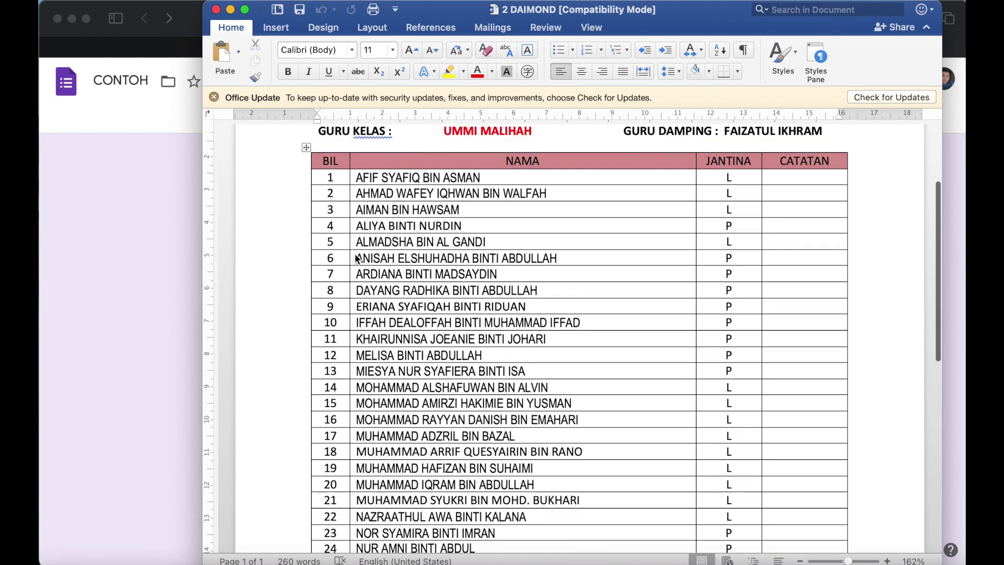
scroll(352, 238, "down", 3)
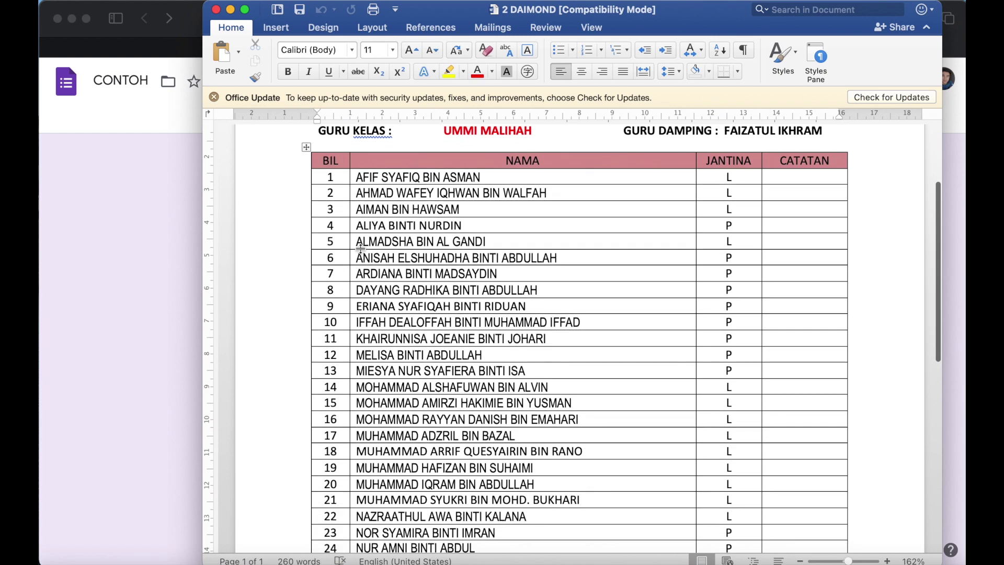
left_click_drag(357, 176, 576, 474)
right_click(577, 474)
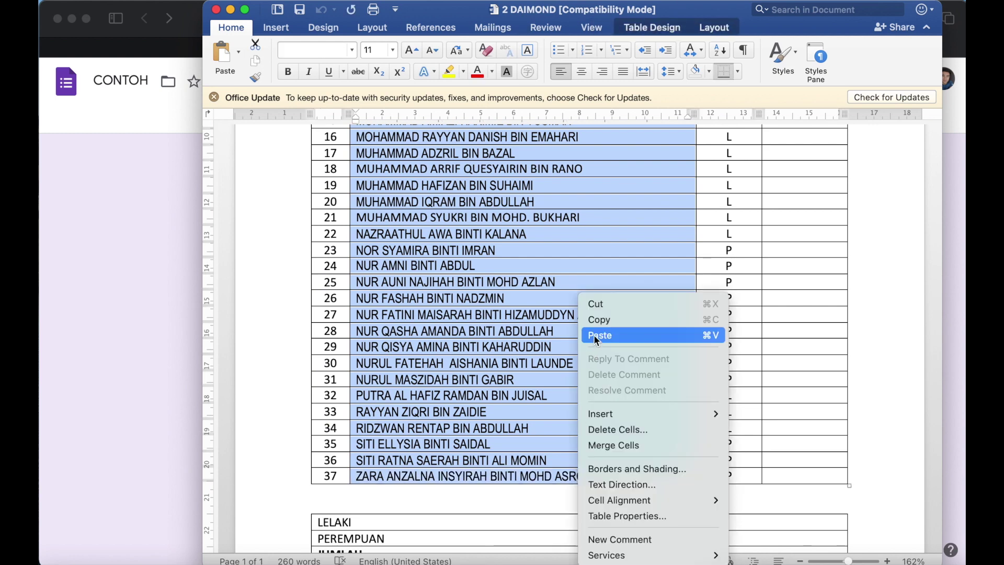
left_click(607, 323)
Return to the CONTOH form and paste the copied student names as the answer options of NAMA MURID, replacing Option 1
left_click(148, 346)
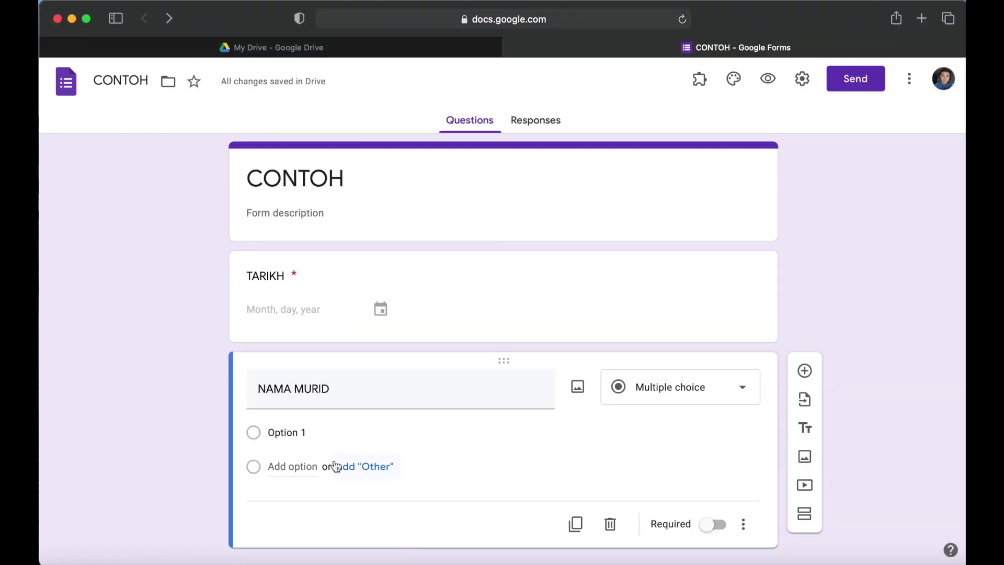
right_click(284, 430)
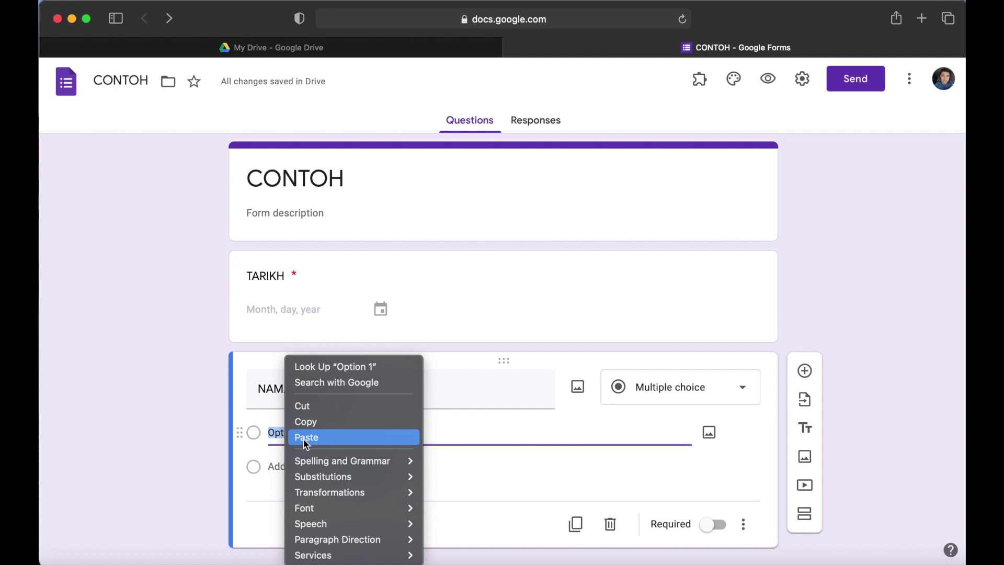
left_click(307, 438)
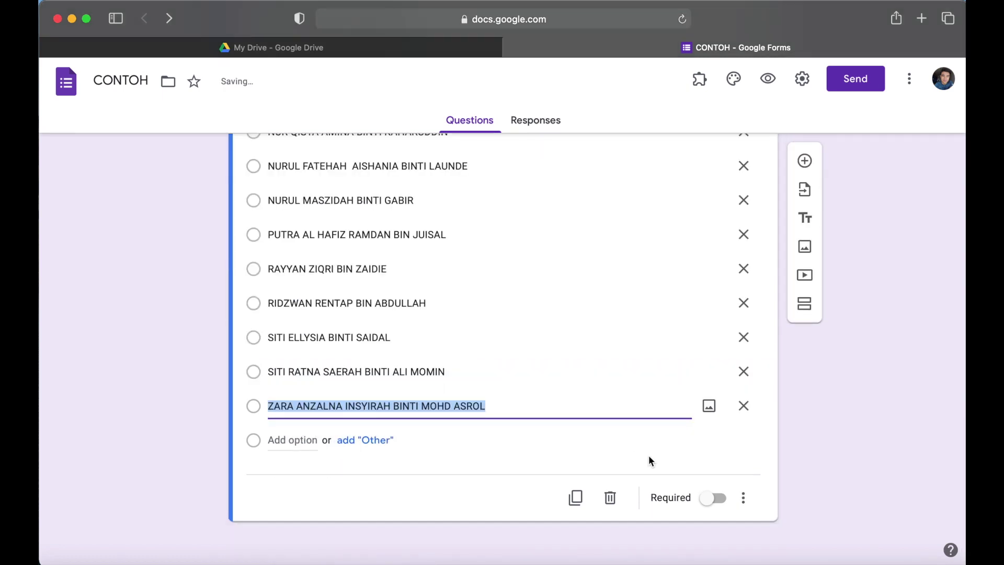
scroll(649, 457, "up", 20)
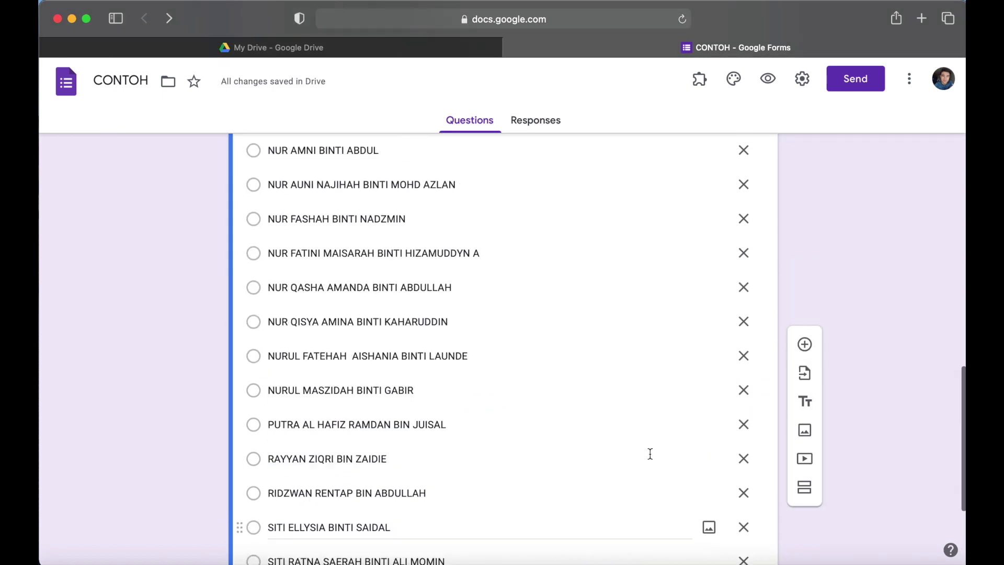
scroll(651, 453, "down", 20)
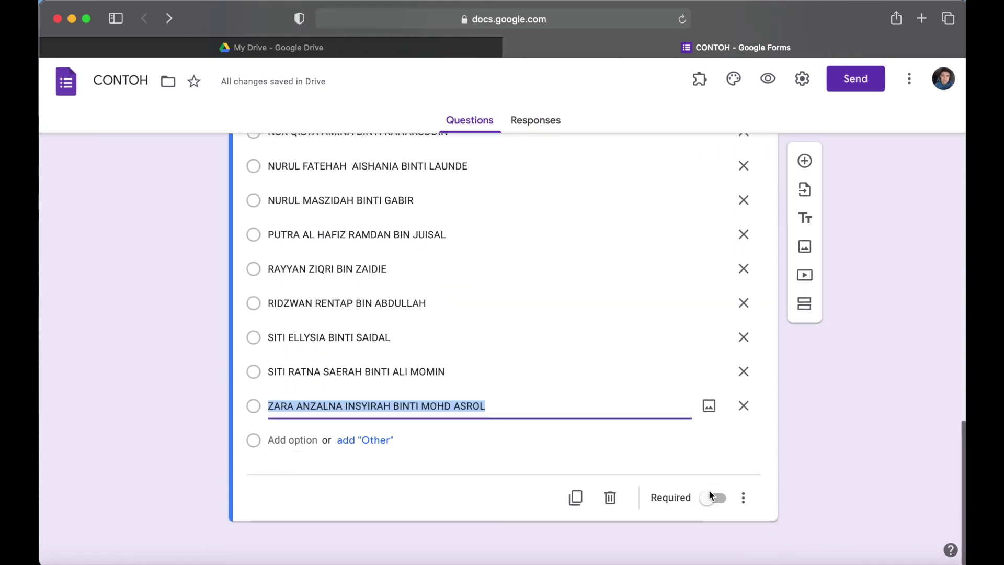
Make the NAMA MURID question required and enable going to a section based on the answer
left_click(712, 499)
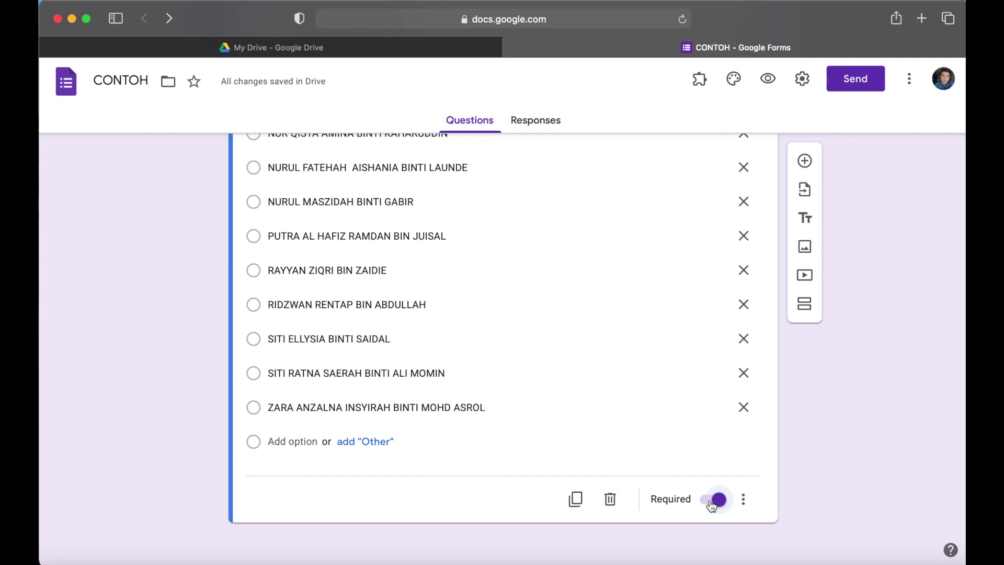
left_click(743, 499)
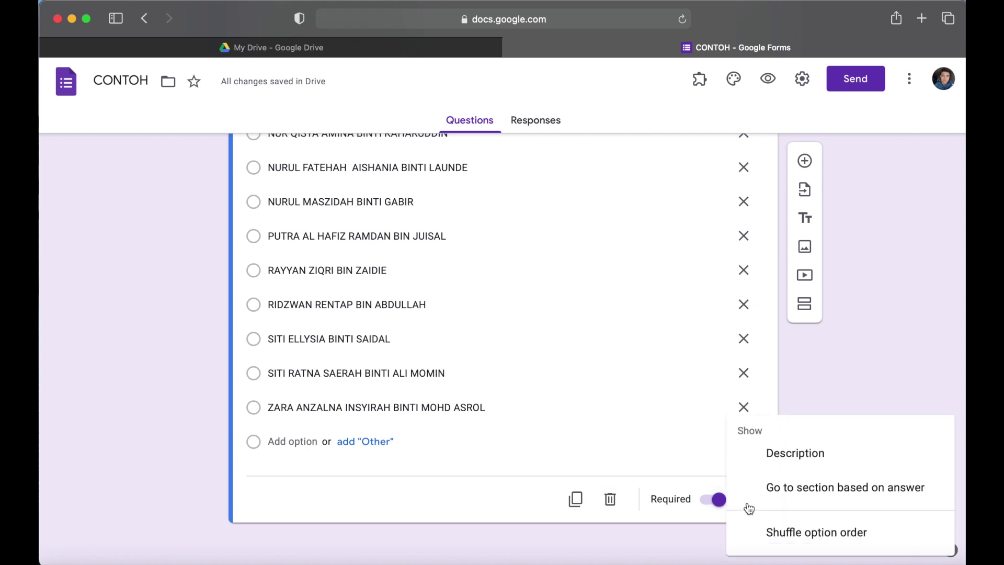
left_click(814, 489)
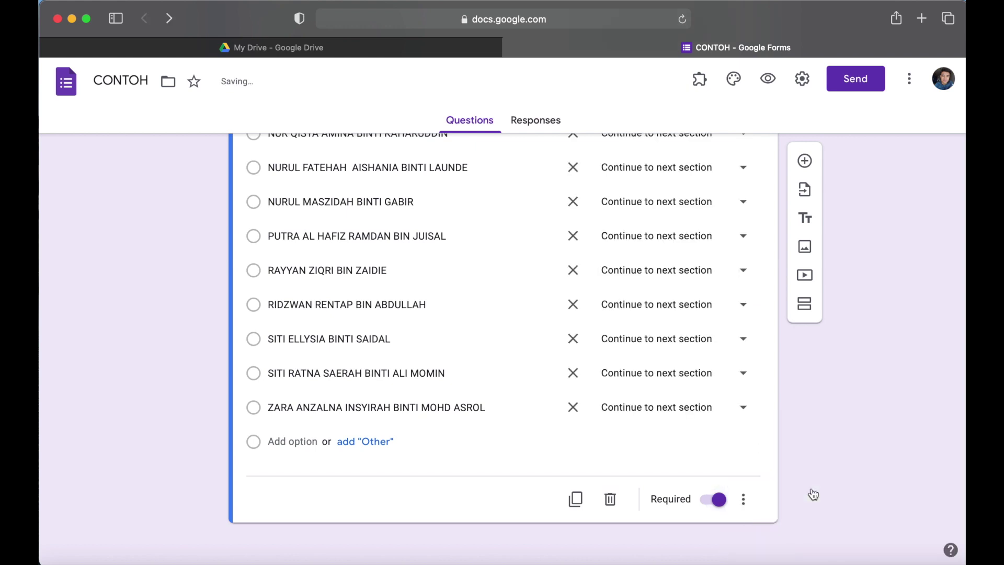
scroll(642, 331, "up", 13)
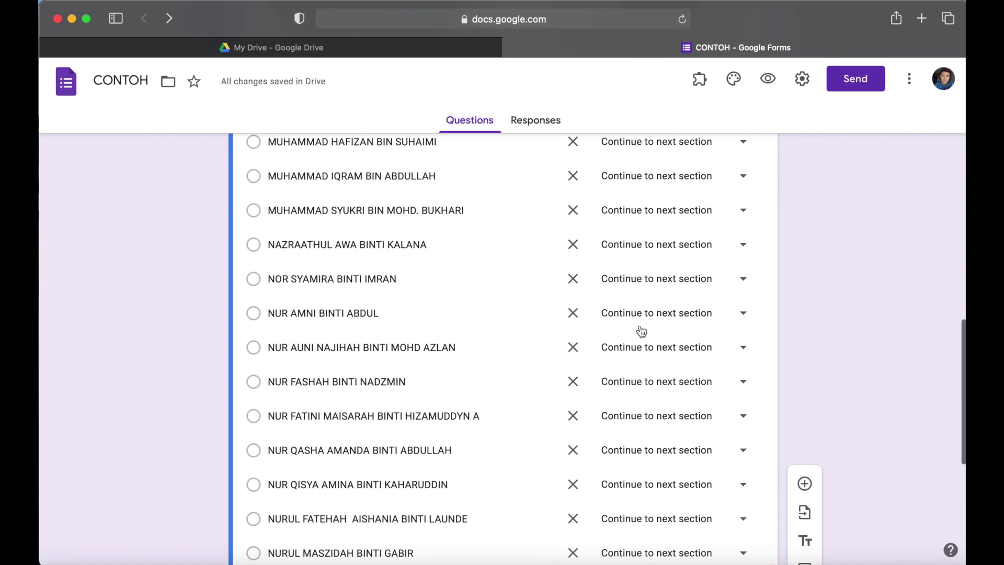
scroll(642, 331, "down", 10)
scroll(642, 331, "down", 4)
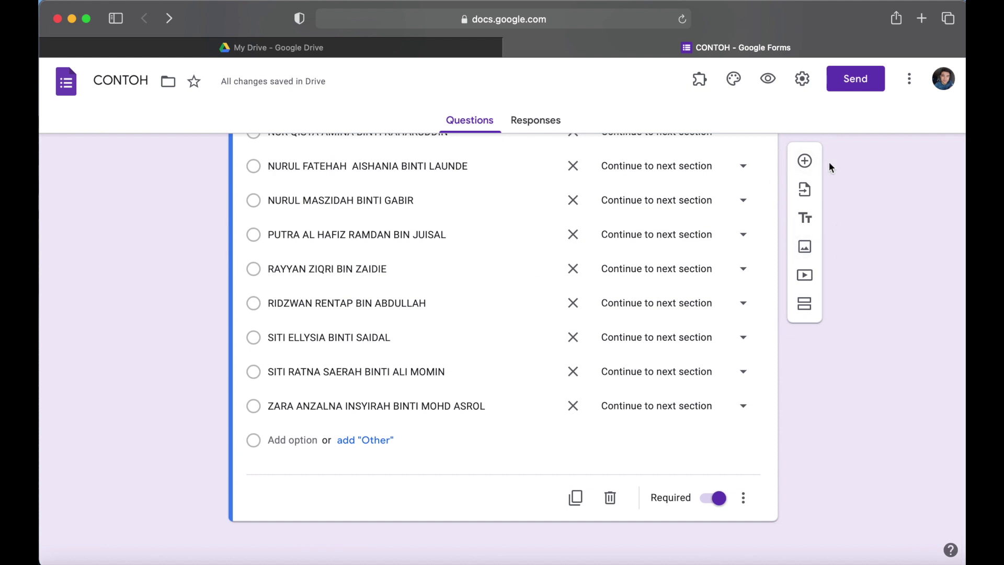
Add a section after section 1 of the form, switch to Microsoft Word and copy the first student's name from the 2 DIAMOND list
left_click(804, 313)
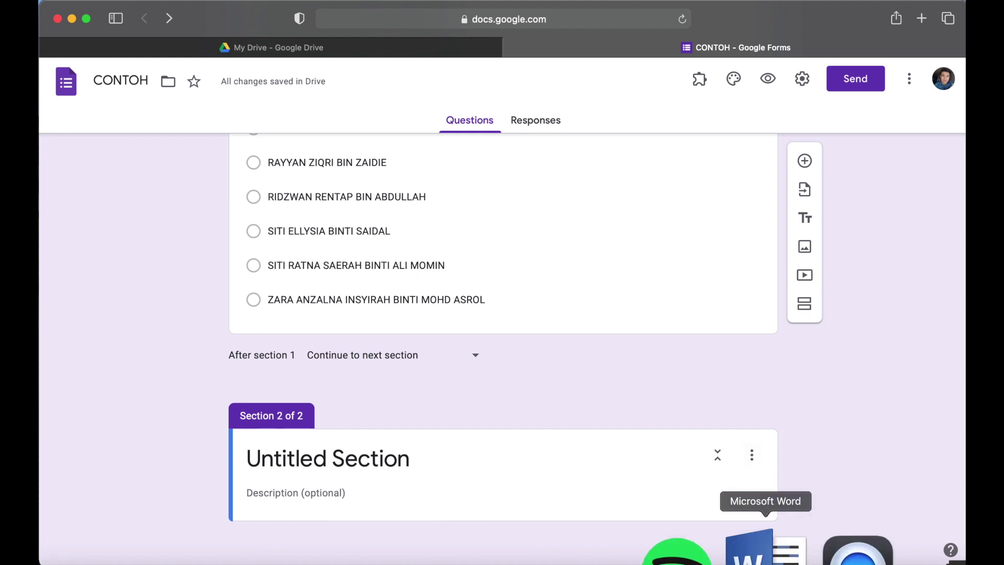
left_click(790, 550)
scroll(556, 301, "up", 10)
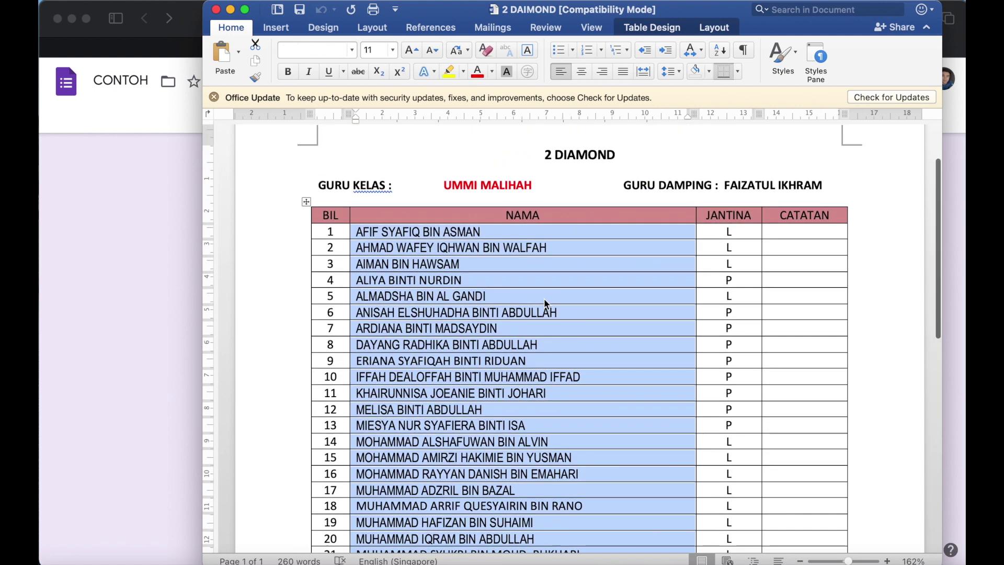
left_click(393, 271)
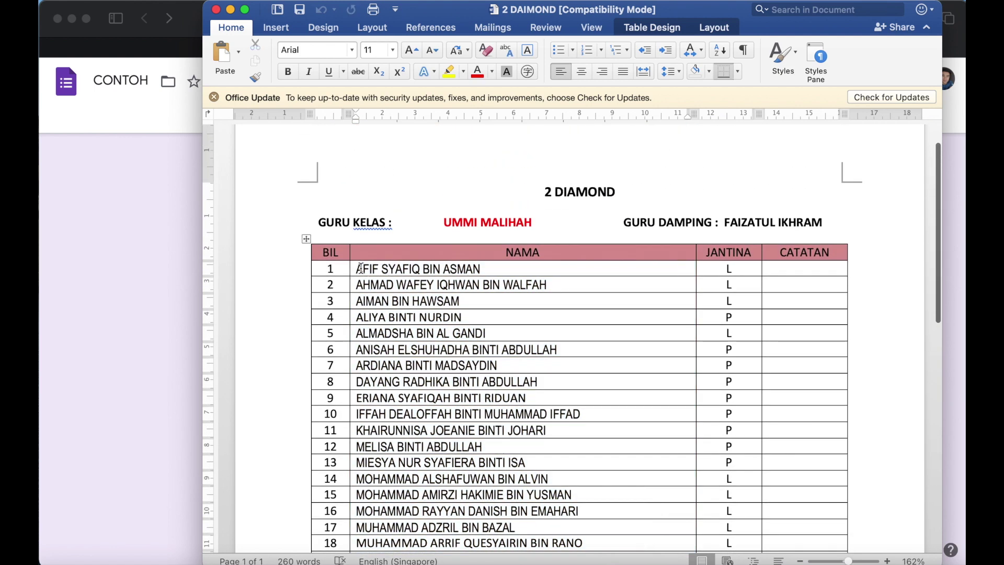
left_click_drag(356, 269, 474, 269)
right_click(472, 269)
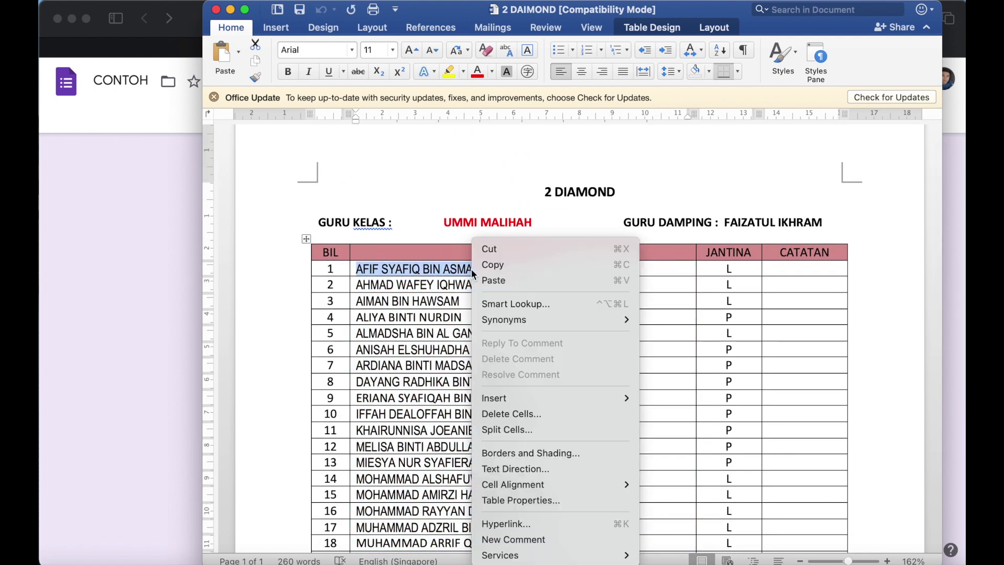
left_click(501, 271)
Return to the CONTOH form and replace the section 2 title with the copied student name
left_click(142, 309)
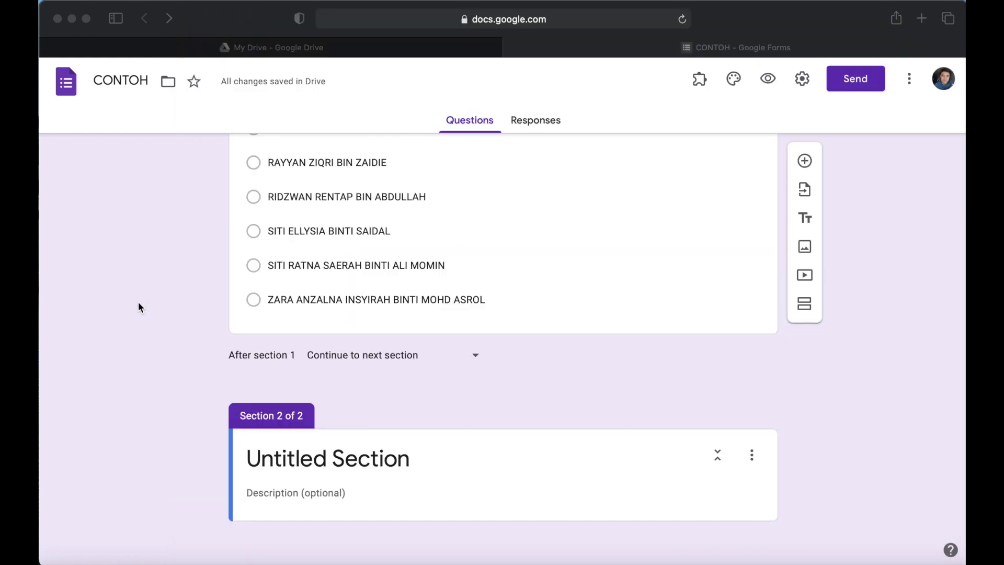
right_click(326, 463)
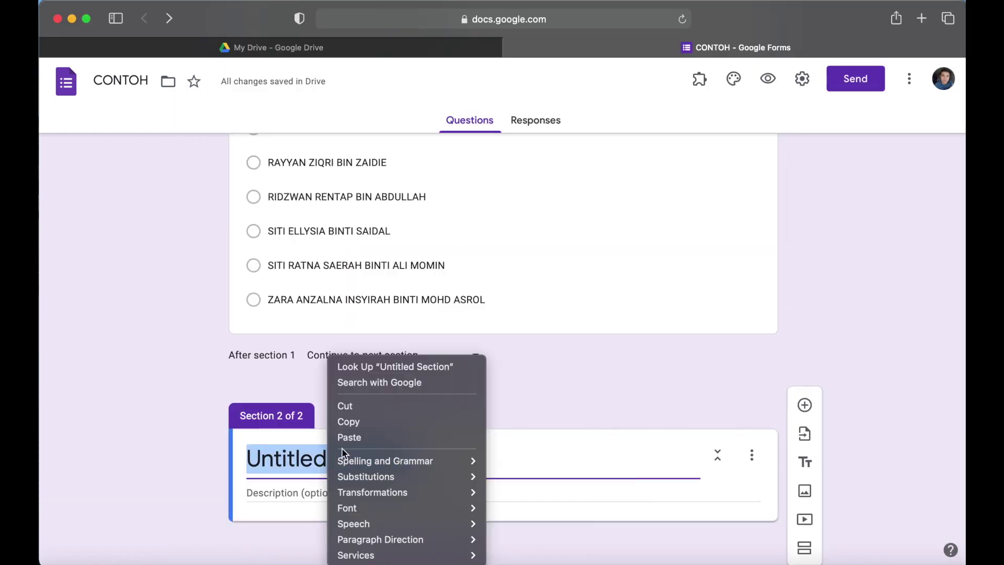
left_click(351, 438)
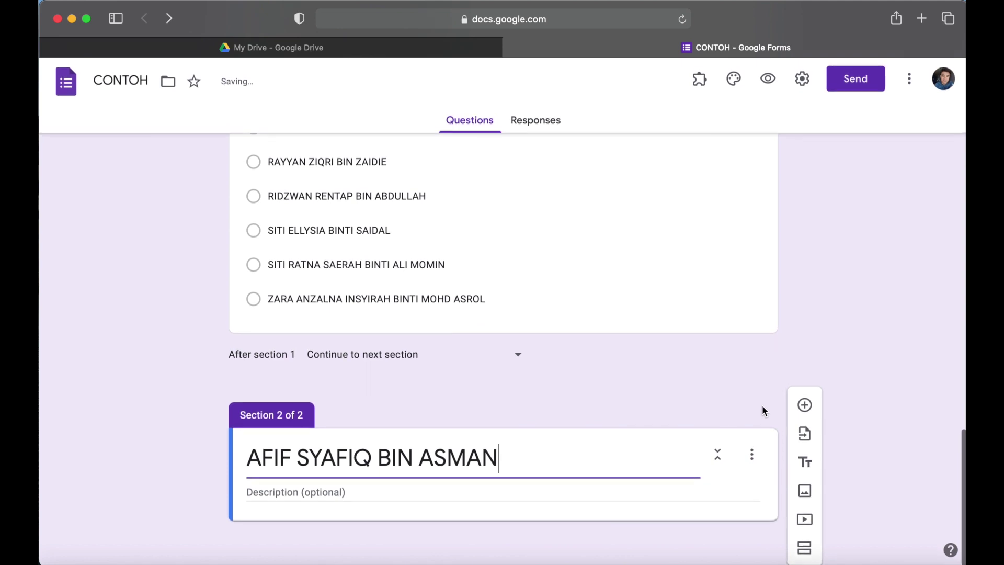
Add a File upload question to section 2, titled with the copied student name, and allow respondents to upload files to Drive
left_click(805, 406)
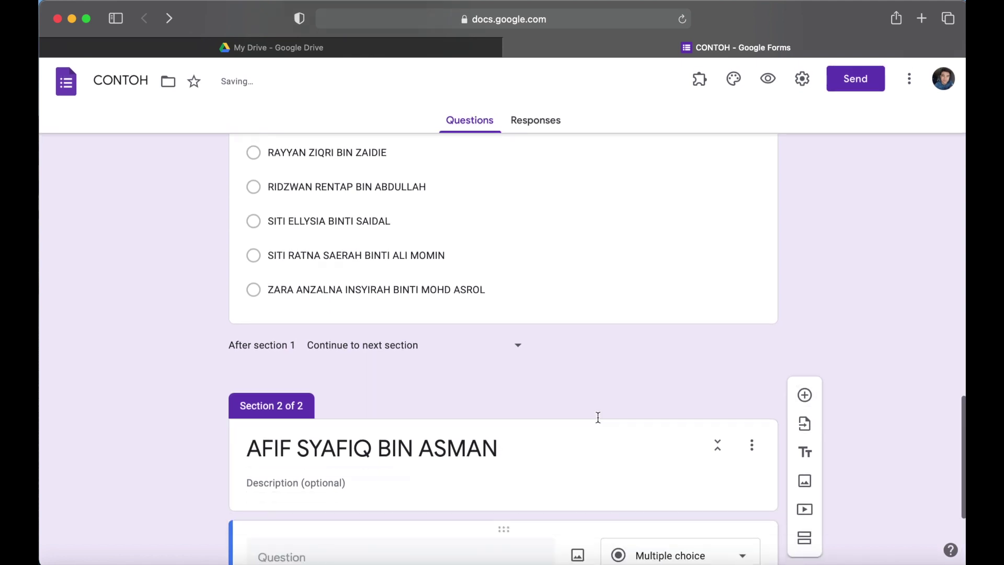
right_click(286, 366)
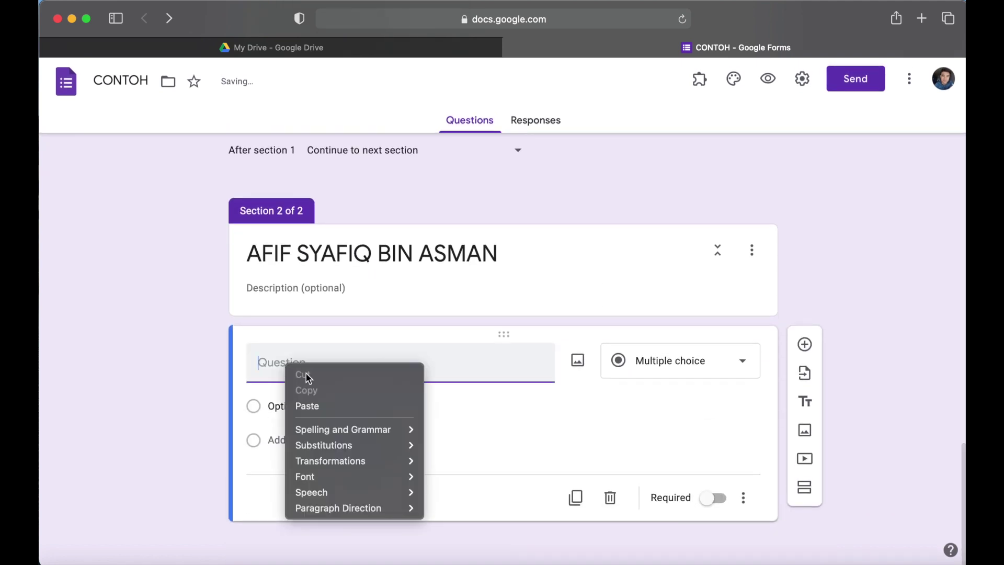
left_click(328, 406)
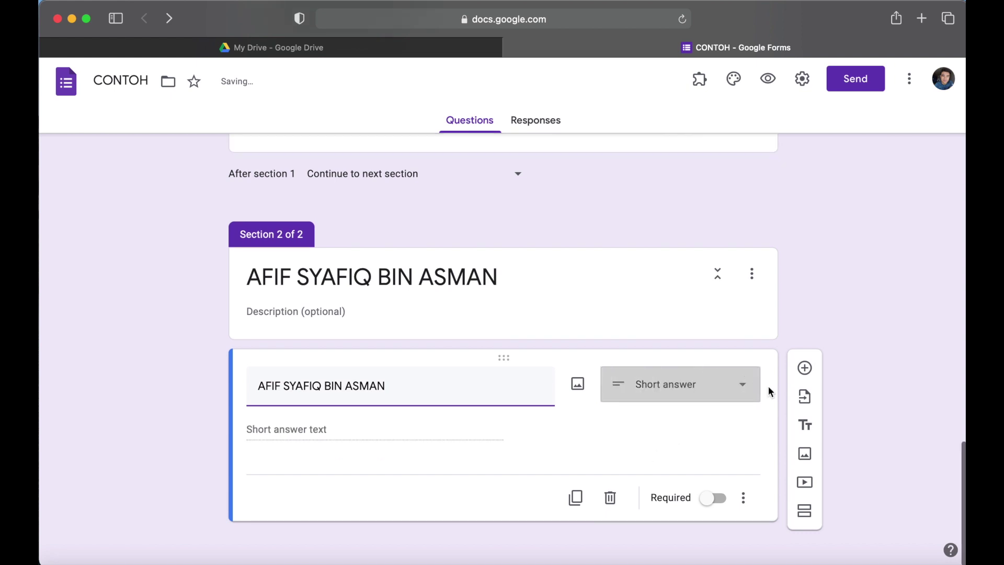
left_click(746, 390)
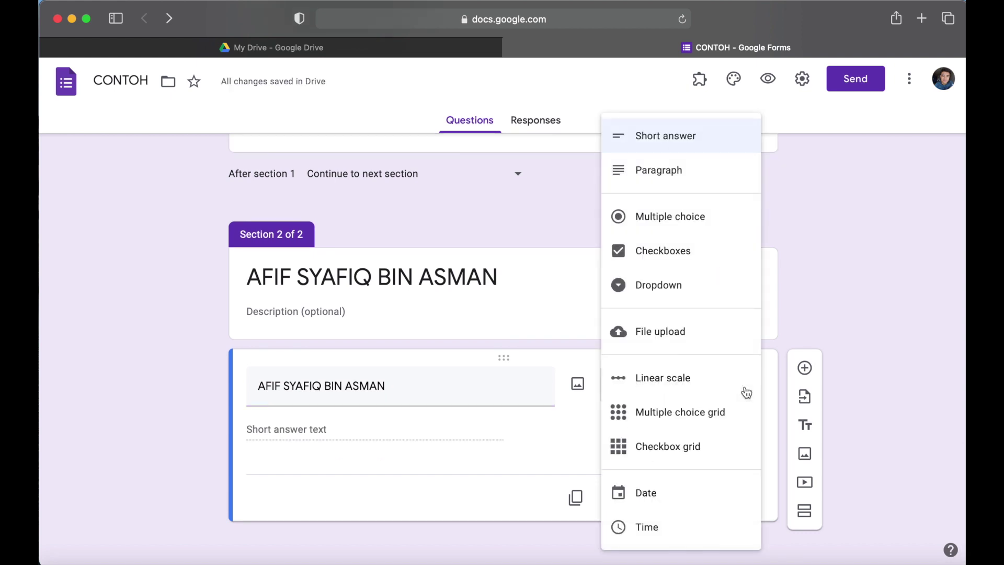
left_click(674, 335)
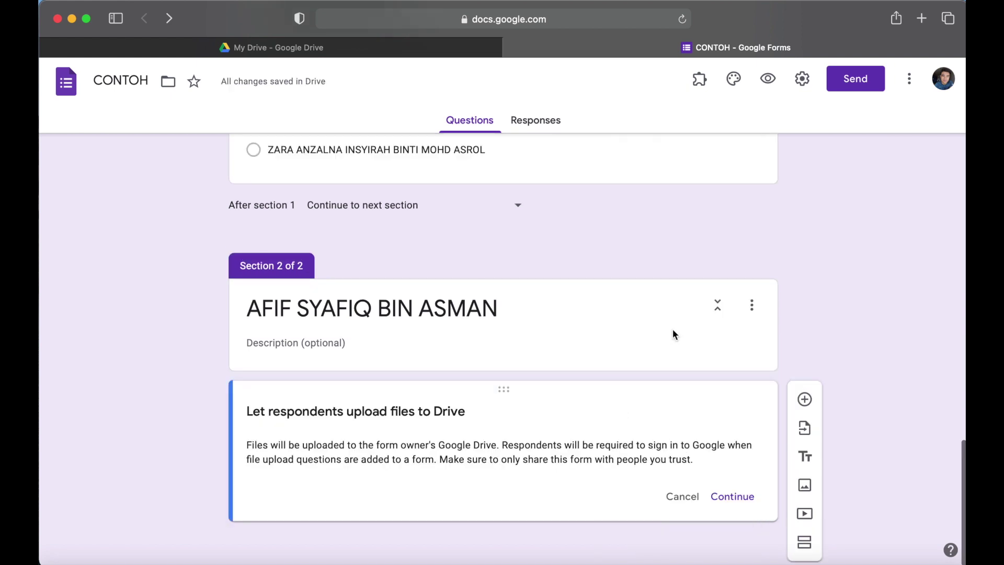
left_click(727, 497)
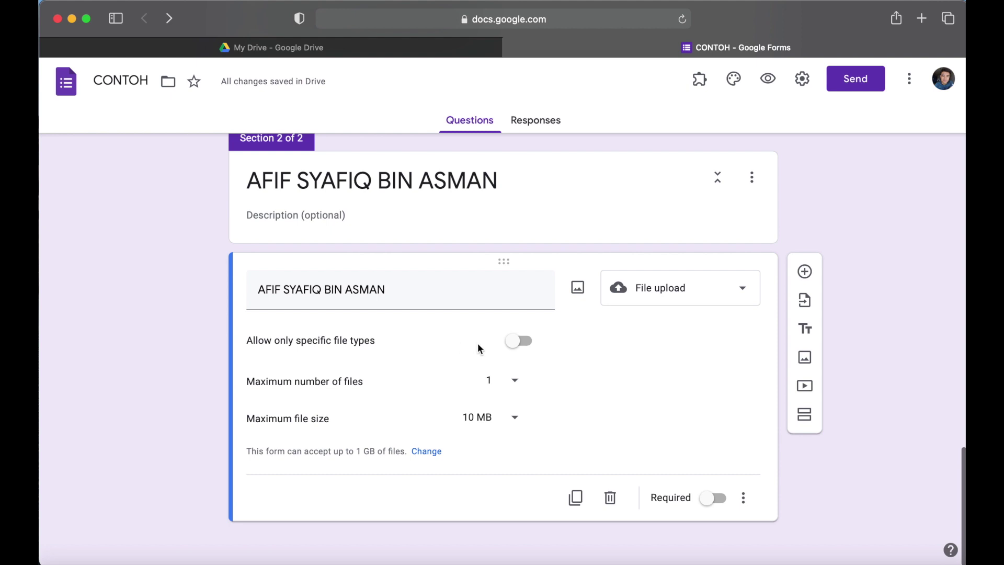
Keep the section 2 upload question open to all file types and set its maximum number of files to 5
left_click(521, 343)
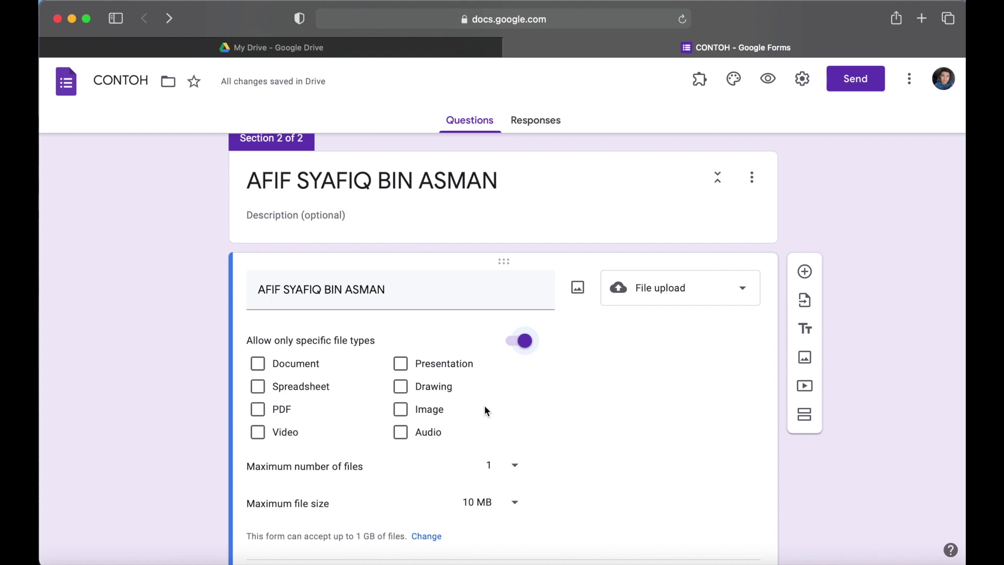
left_click(510, 344)
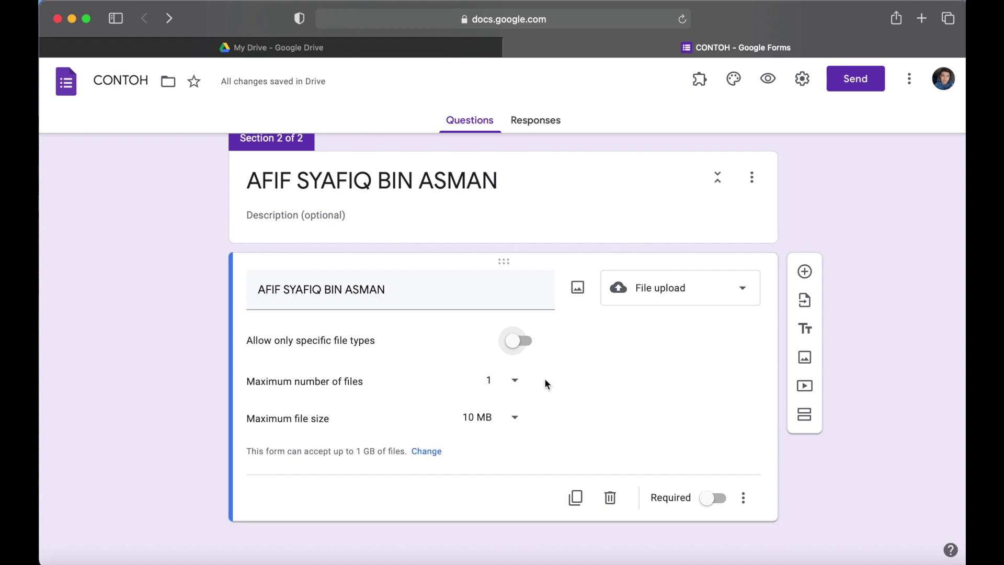
left_click(516, 383)
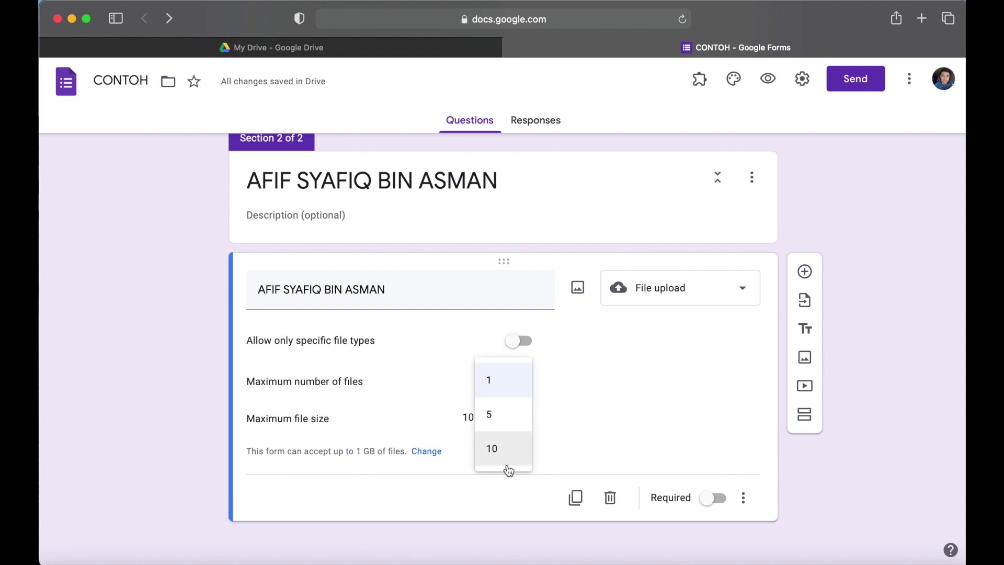
left_click(498, 422)
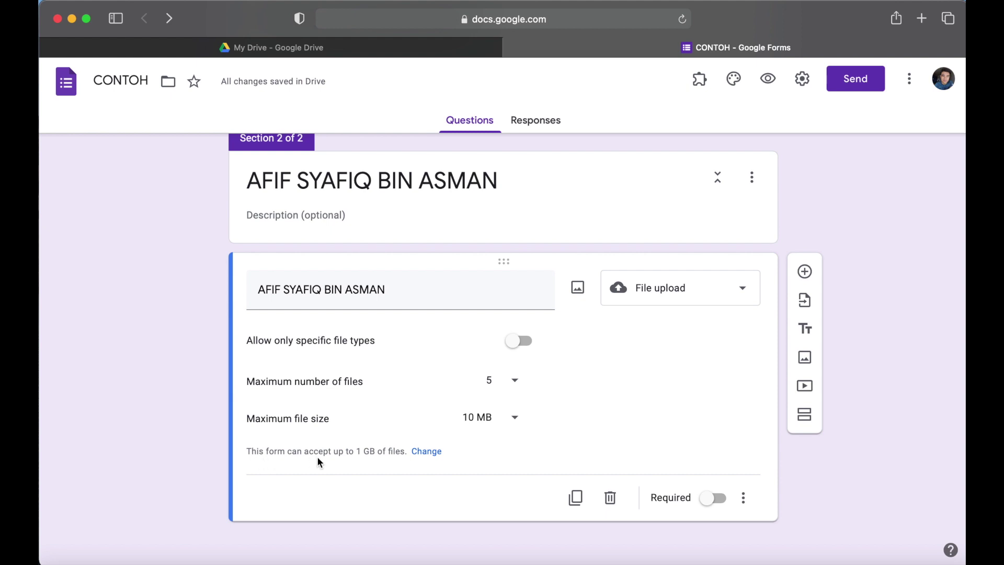
Remove the form's restriction to Ministry Of Education Malaysia users, set the maximum size of all uploads to 1 TB and save the settings
left_click(428, 453)
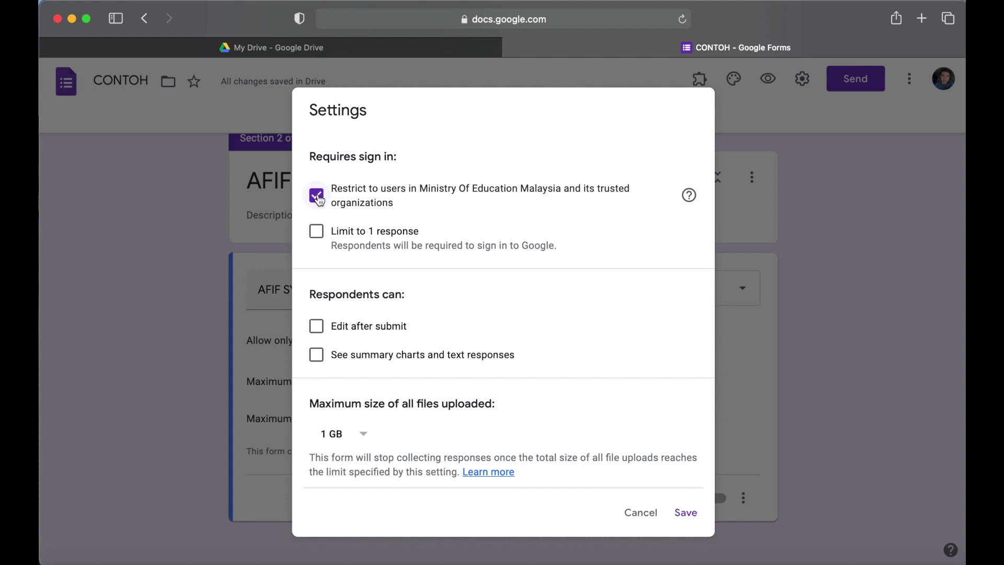
left_click(317, 197)
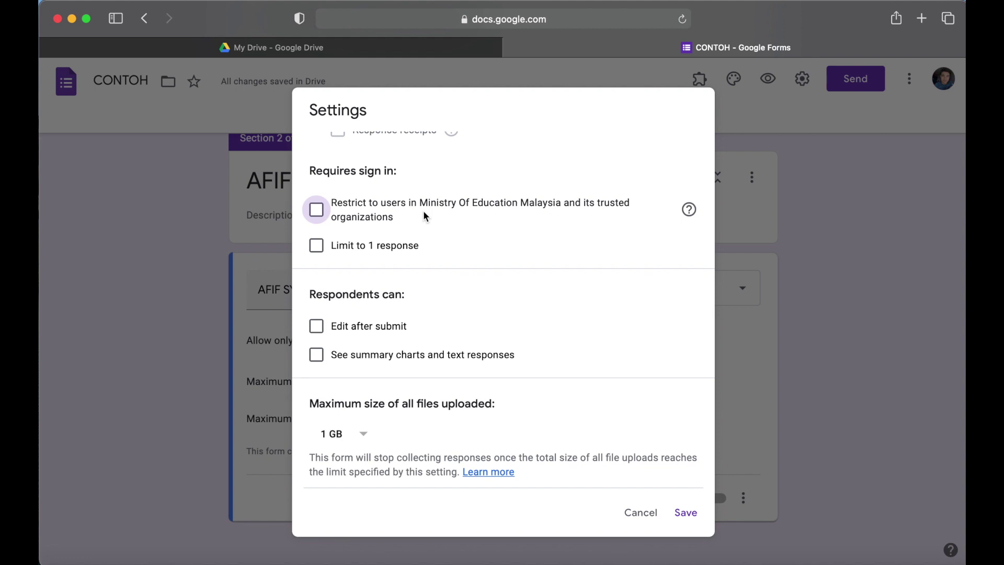
left_click(365, 437)
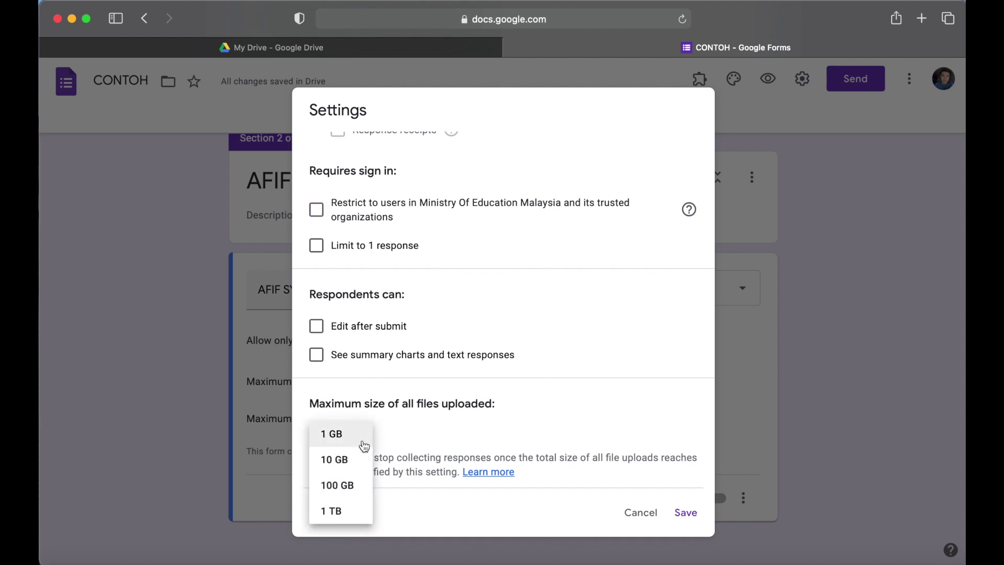
left_click(339, 519)
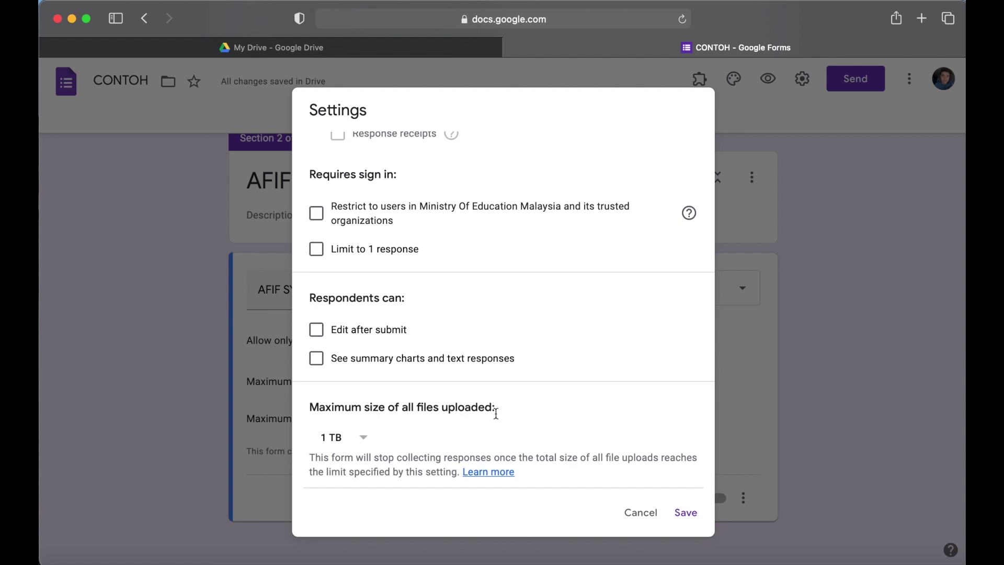
left_click(690, 514)
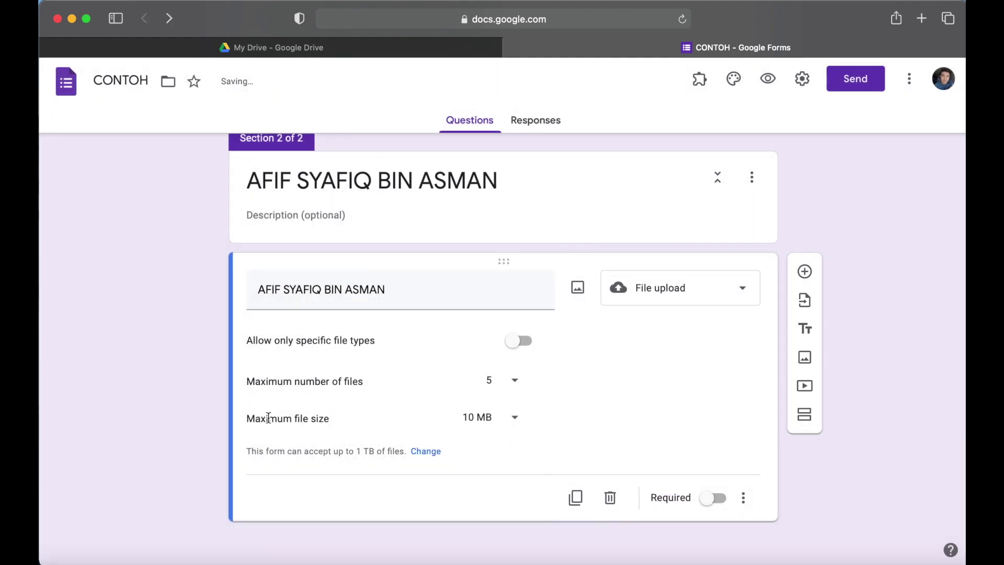
Set the section 2 upload question's maximum file size to 1 GB and make the question required
left_click(516, 420)
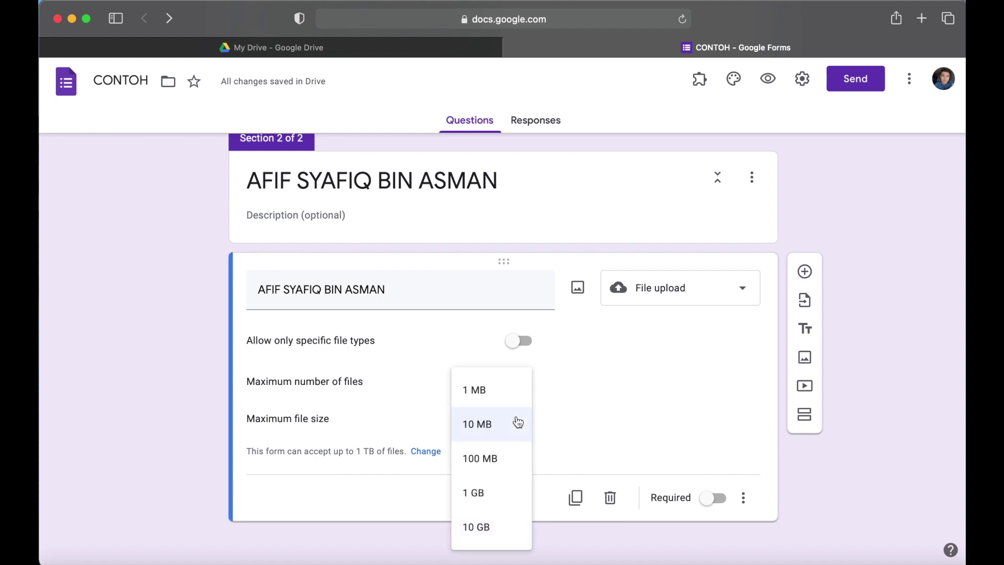
left_click(478, 500)
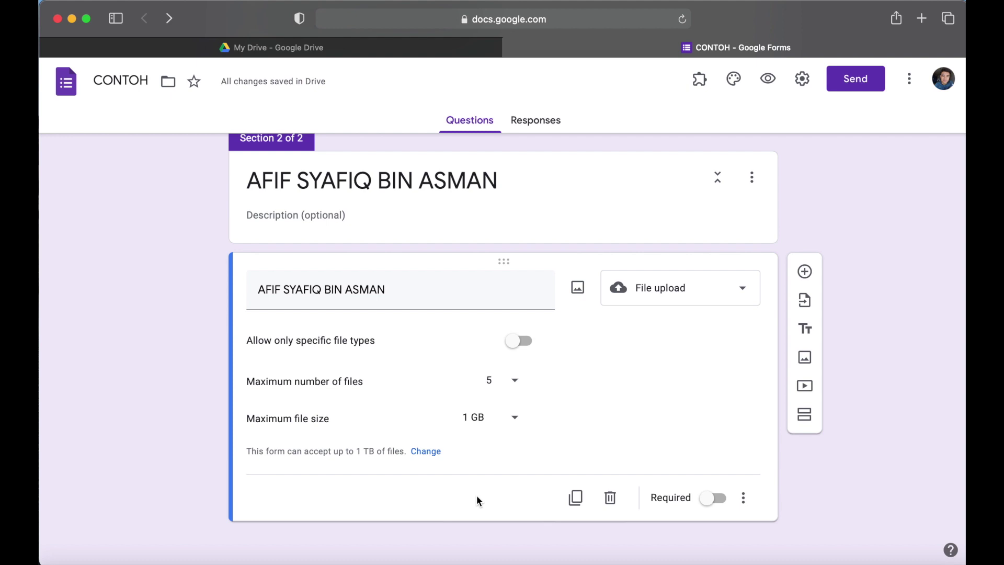
left_click(714, 505)
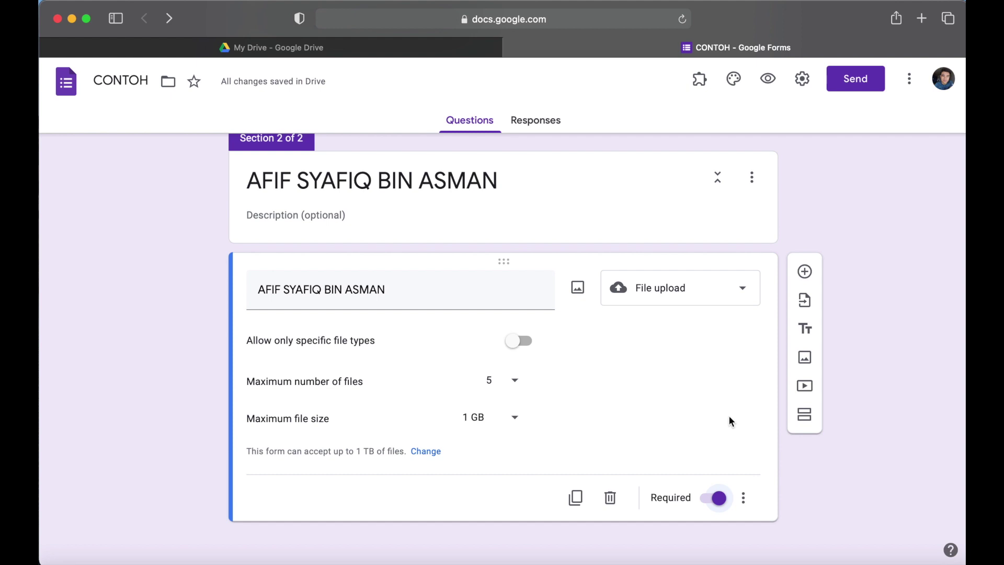
Add a third section to the form, switch to Microsoft Word and copy the second student's name from the class list
left_click(815, 420)
scroll(548, 412, "down", 1)
left_click(753, 549)
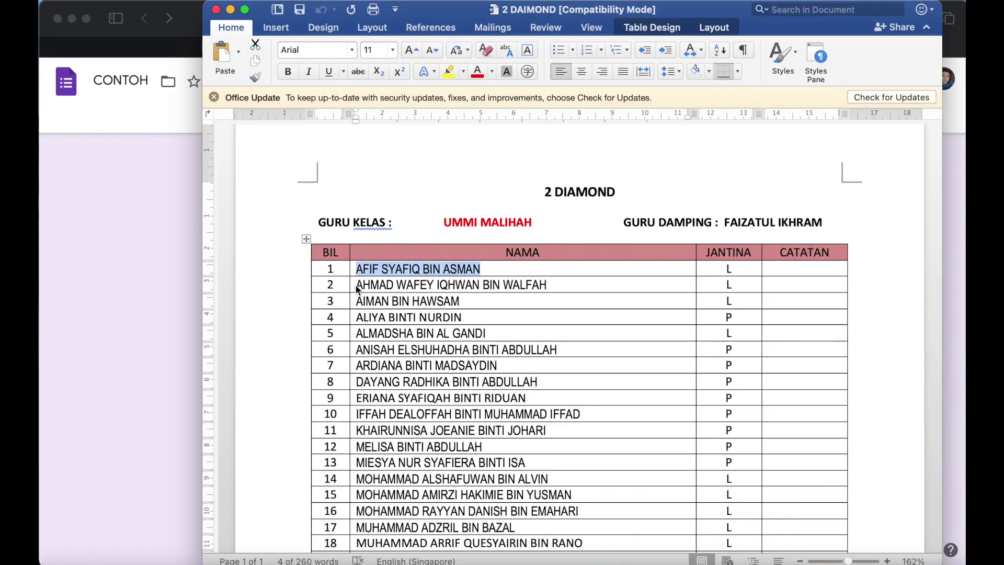
left_click_drag(358, 285, 544, 288)
right_click(544, 288)
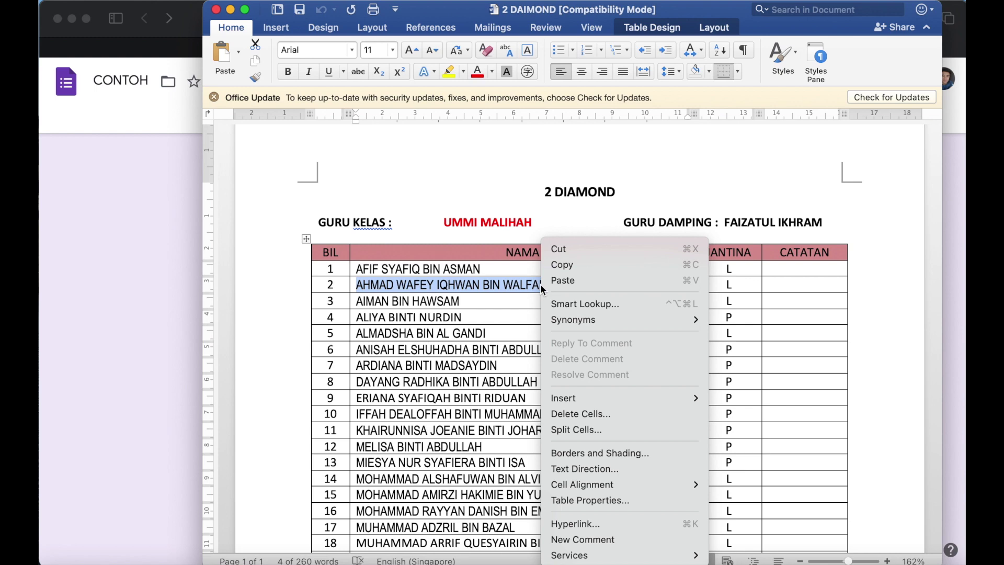
left_click(579, 262)
Return to the CONTOH form and replace the section 3 title with the copied student name
left_click(159, 352)
left_click(293, 459)
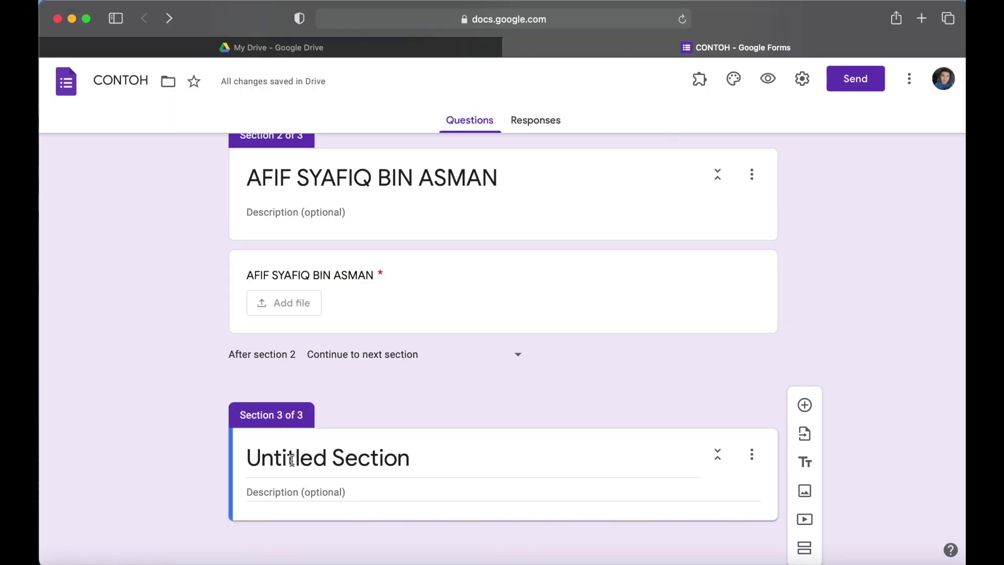
triple_click(296, 458)
right_click(297, 449)
left_click(316, 438)
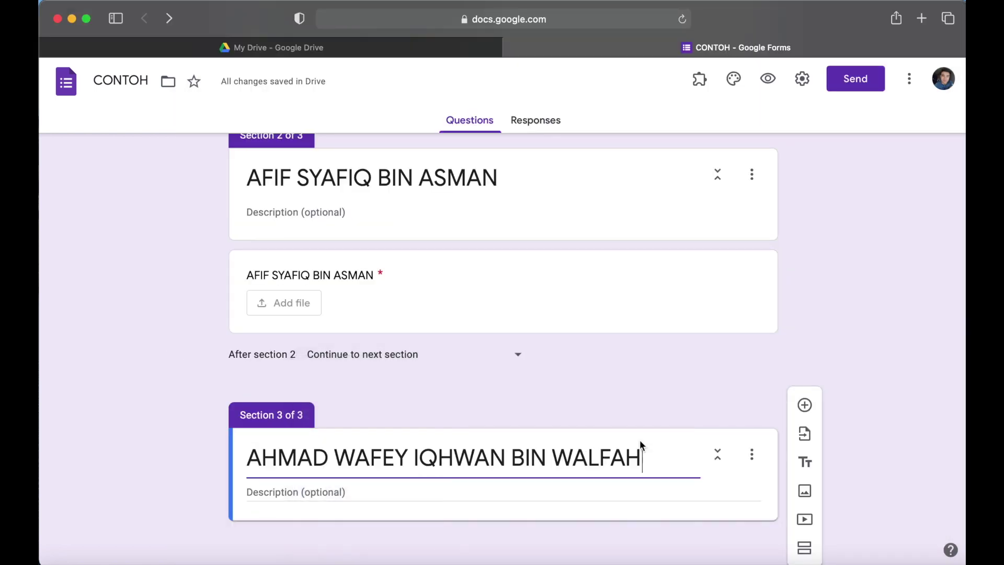
Add a question to section 3 titled with the copied student name and set its type to File upload
left_click(805, 405)
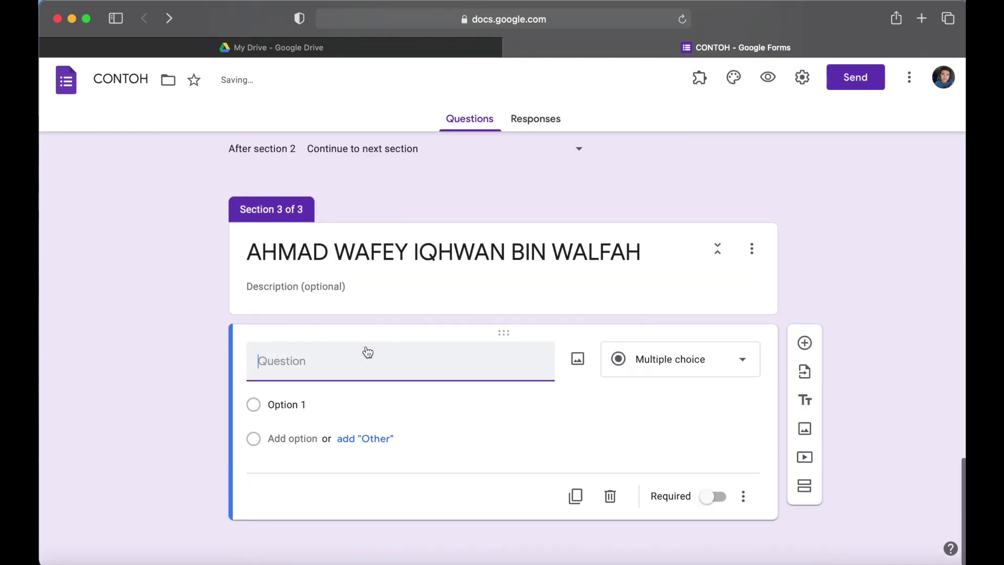
right_click(364, 365)
left_click(396, 412)
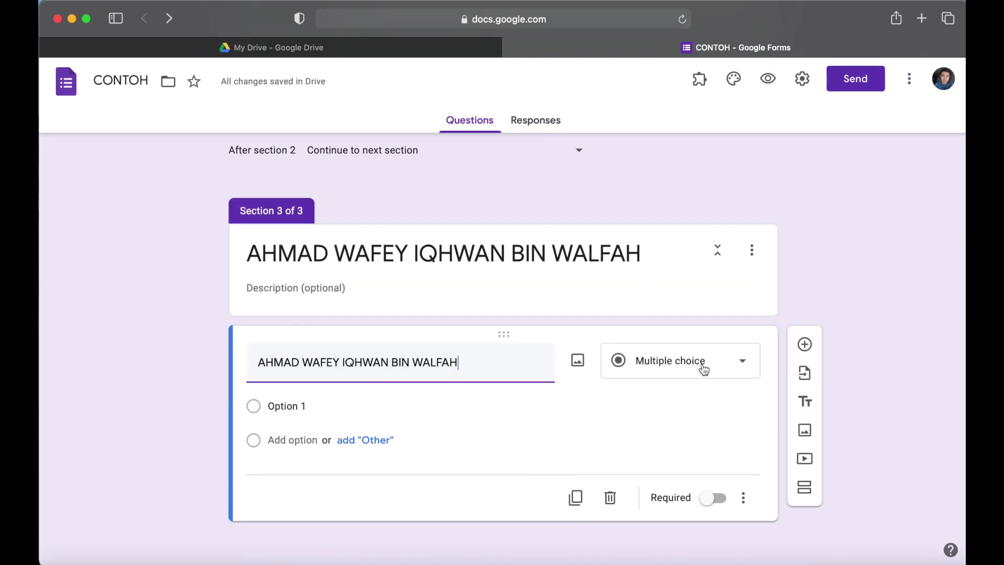
left_click(731, 366)
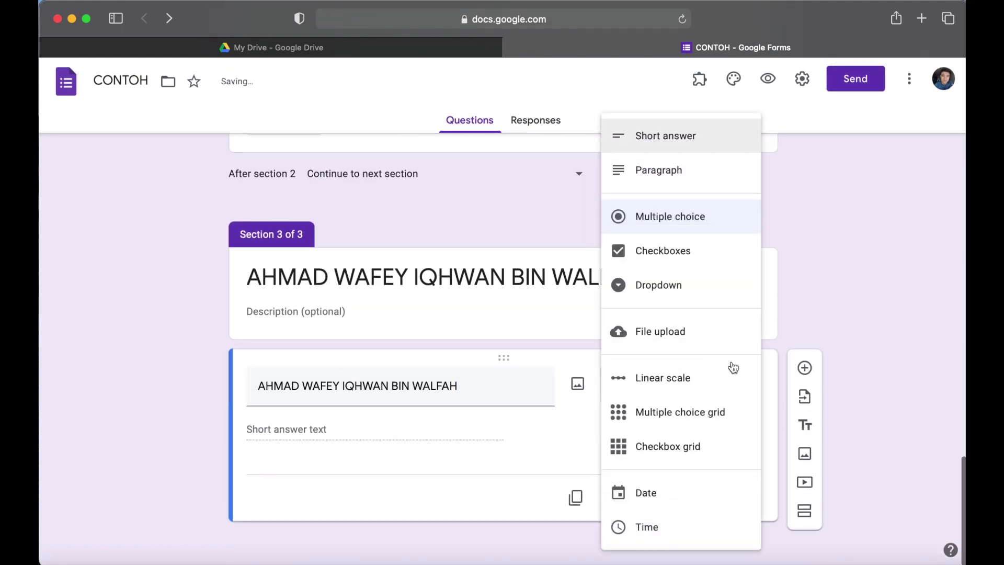
left_click(662, 335)
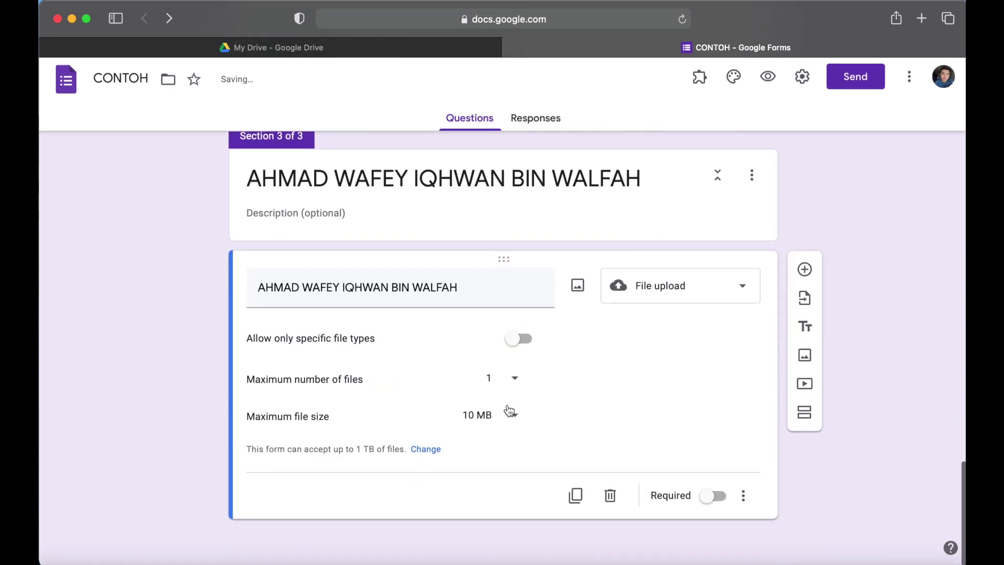
Set the section 3 upload question to a maximum of 5 files and a maximum file size of 1 GB
left_click(513, 382)
left_click(497, 416)
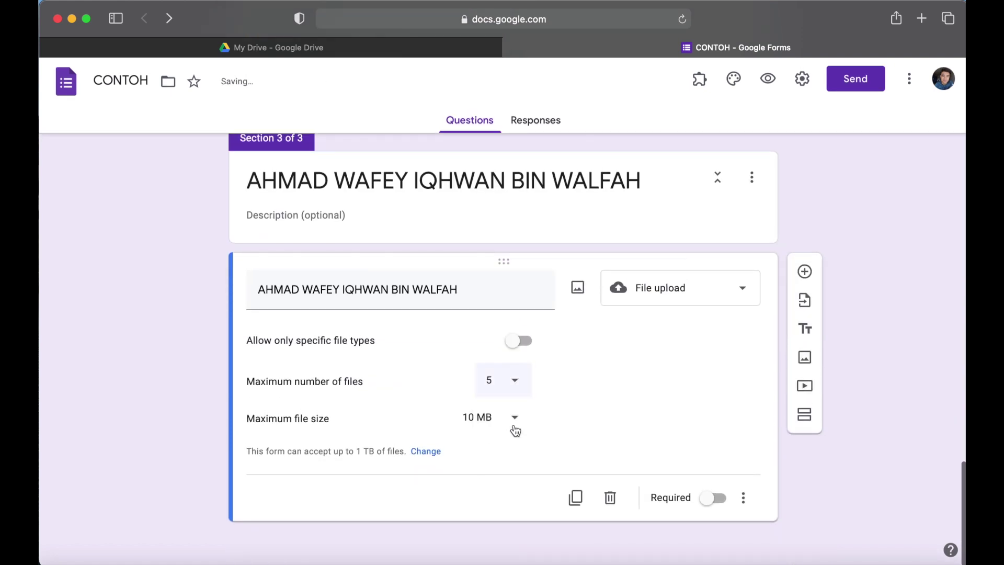
left_click(515, 419)
left_click(506, 506)
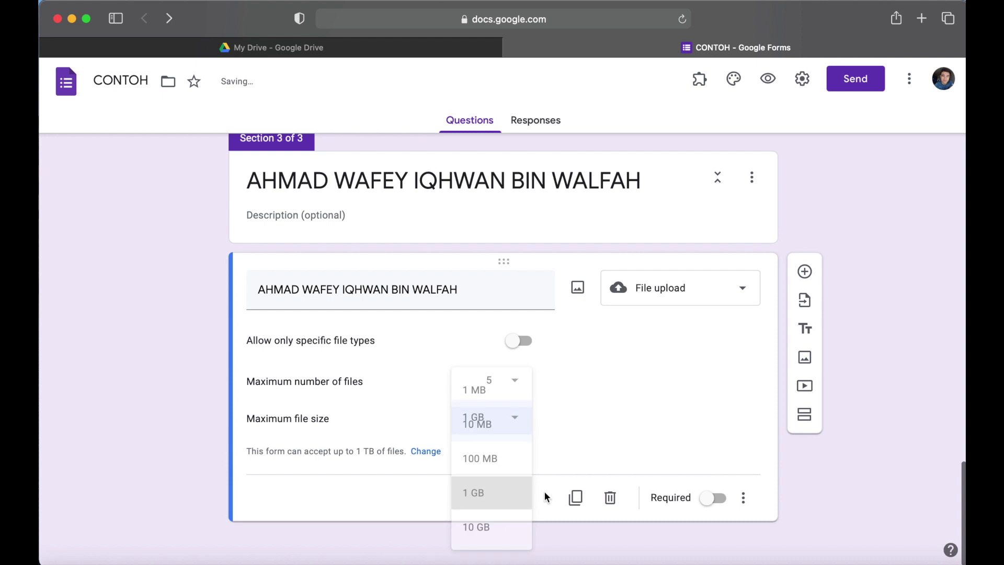
Make the section 3 file upload question required
left_click(717, 505)
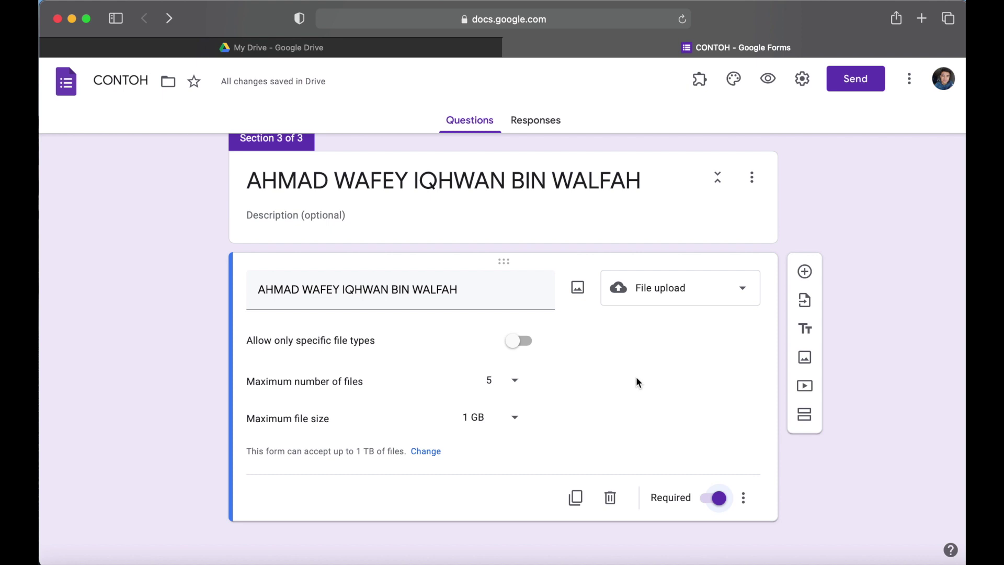
In the NAMA MURID question, route the first student's option to section 2 and the second student's option to section 3
scroll(636, 377, "up", 20)
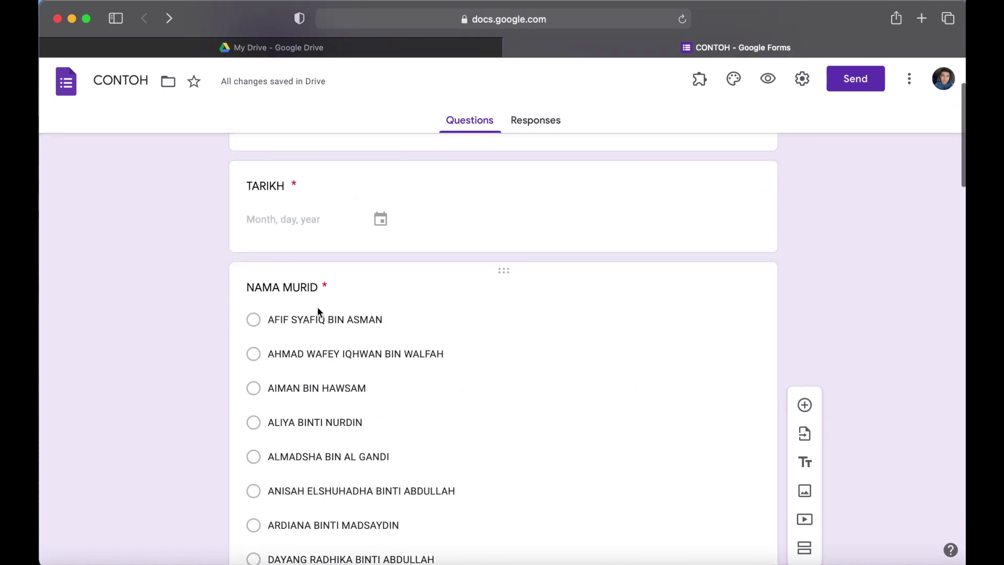
left_click(312, 320)
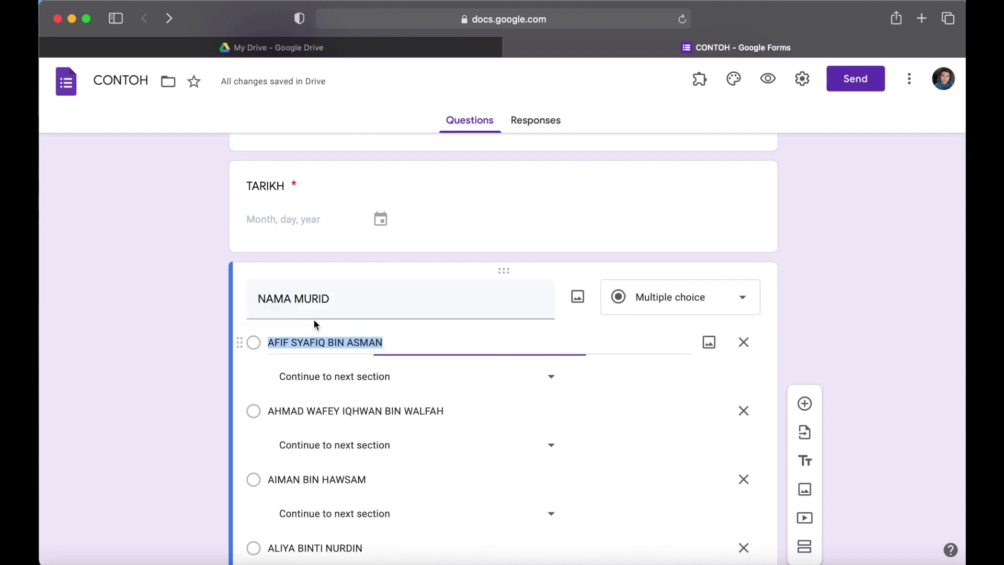
scroll(392, 336, "down", 2)
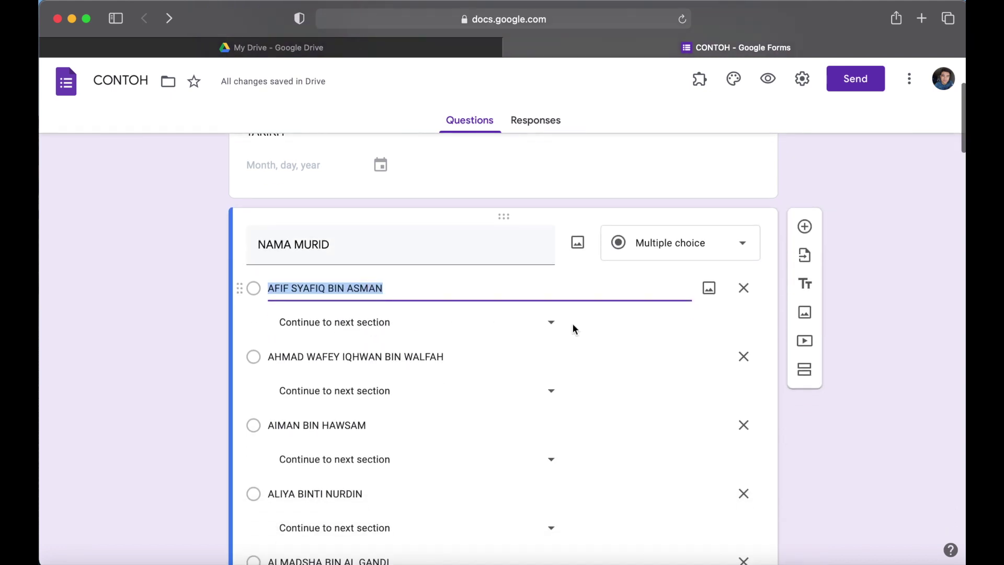
left_click(550, 327)
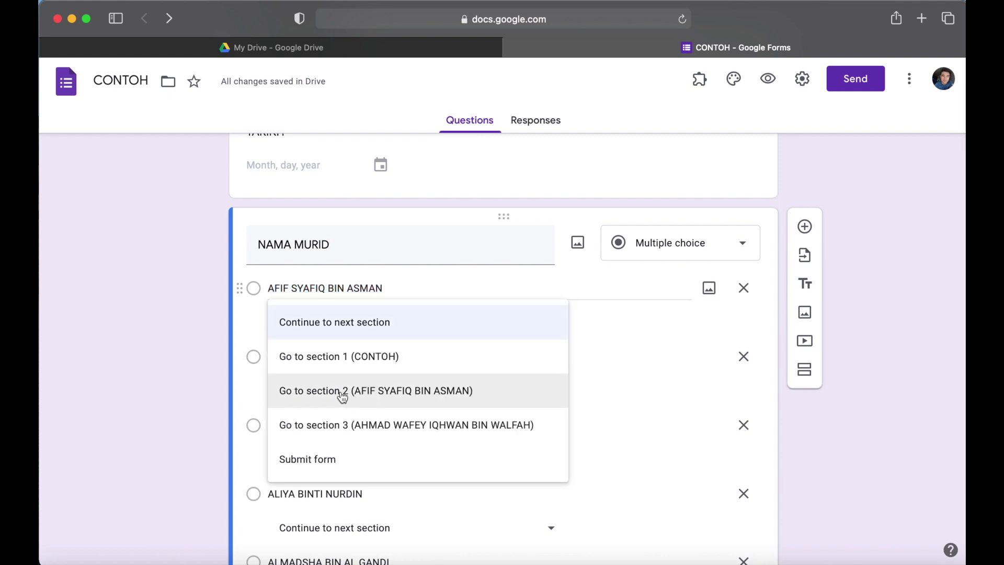
left_click(404, 394)
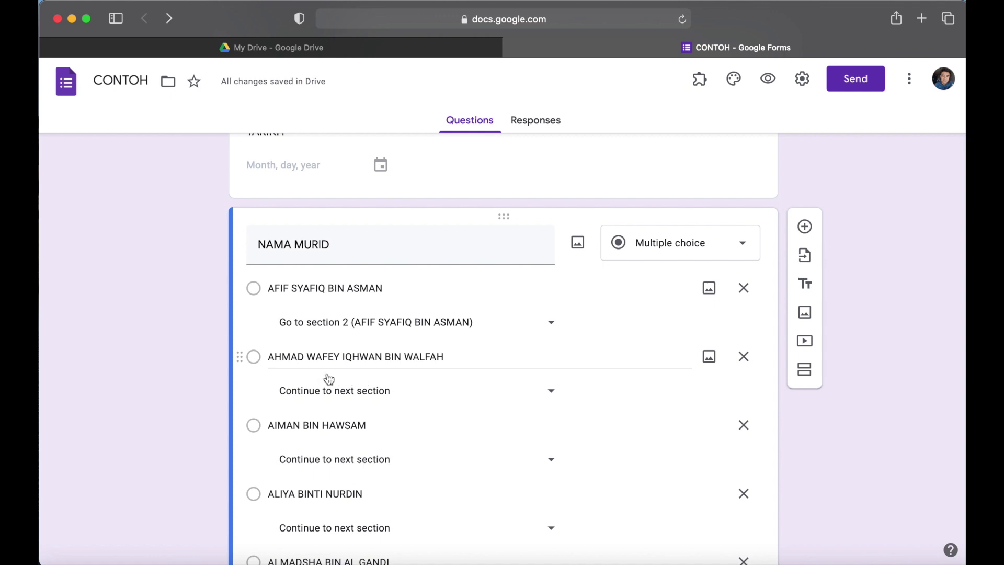
left_click(551, 396)
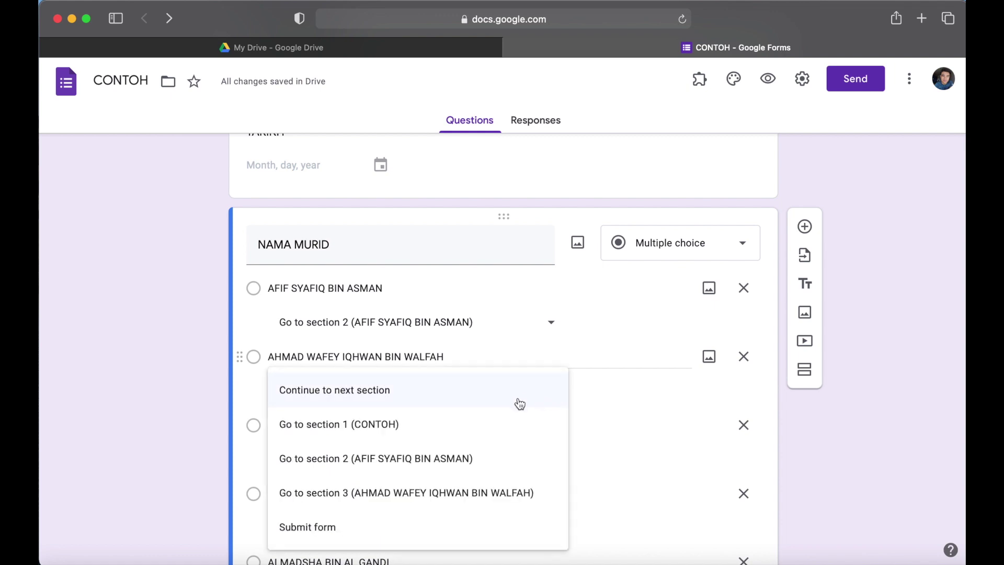
left_click(411, 494)
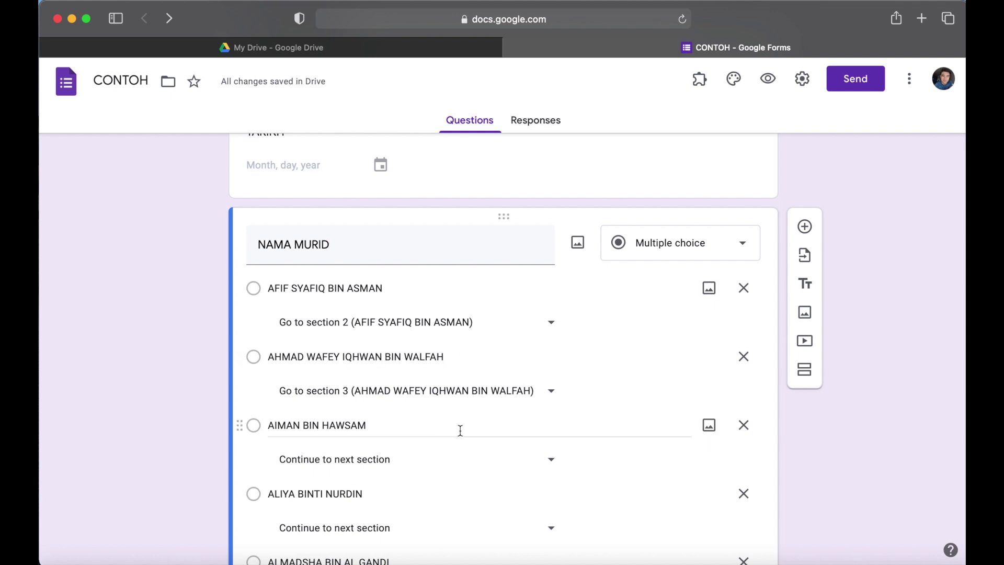
Set the form to go to Submit form after section 2
scroll(558, 431, "down", 15)
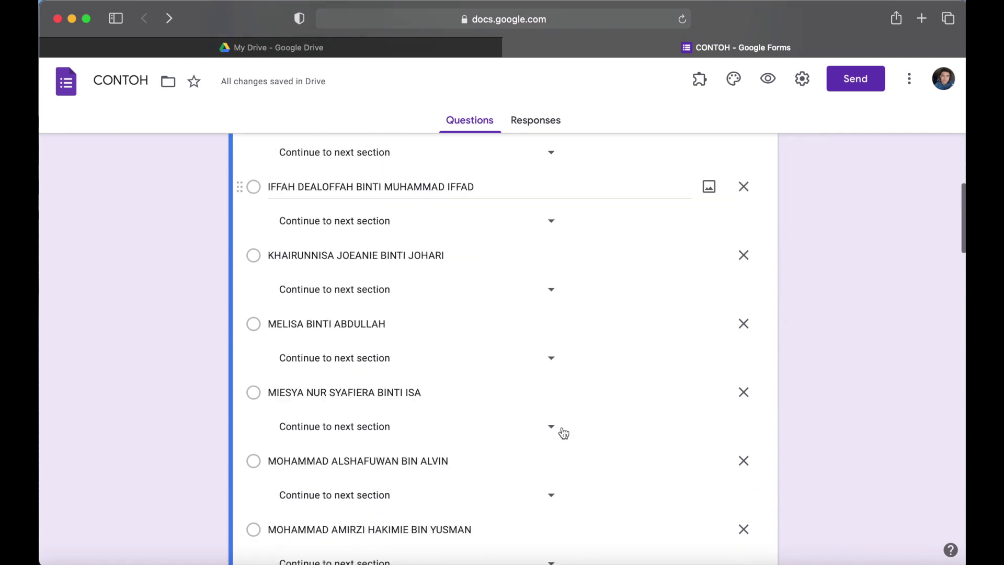
scroll(561, 431, "down", 10)
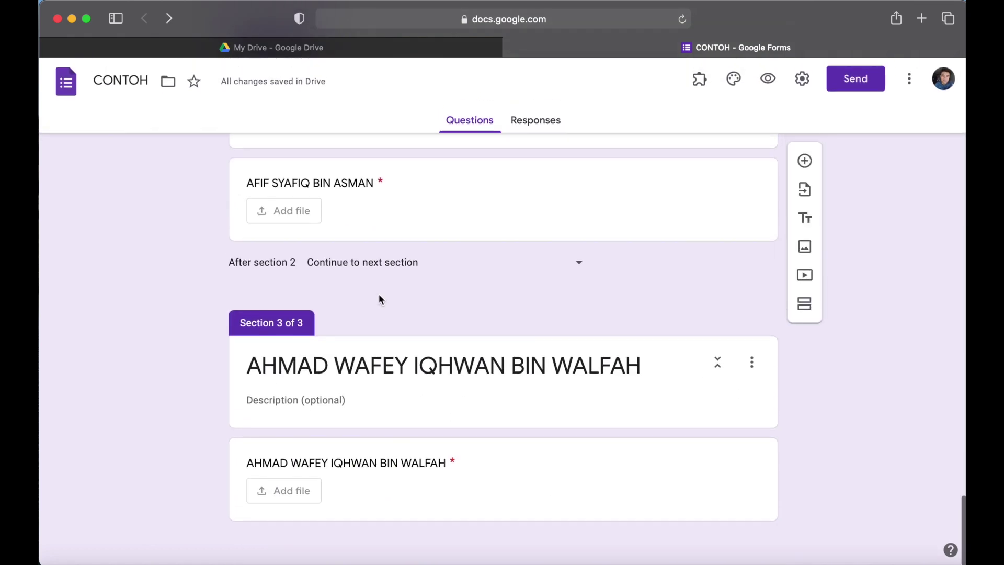
scroll(403, 312, "up", 3)
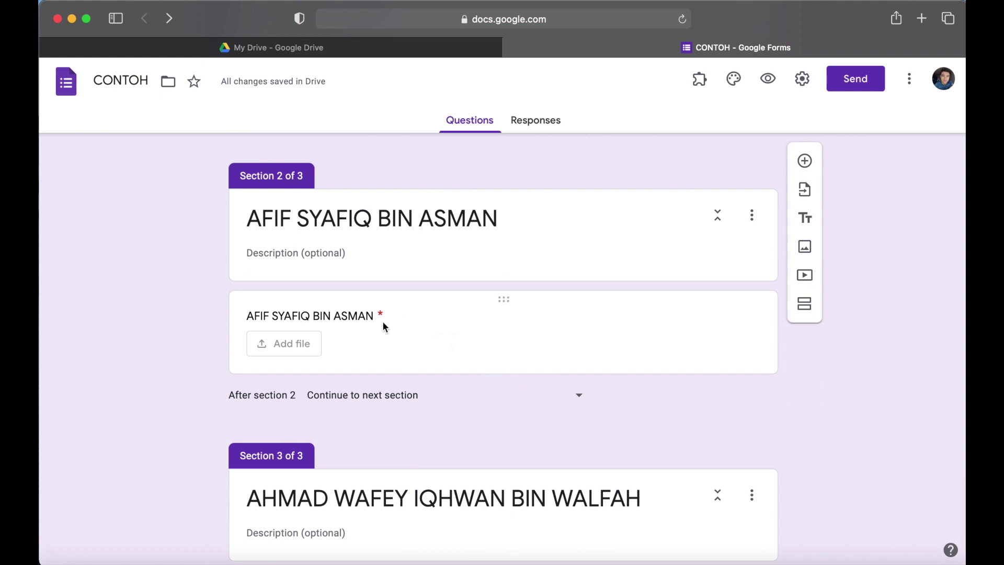
scroll(409, 353, "up", 1)
scroll(411, 359, "up", 1)
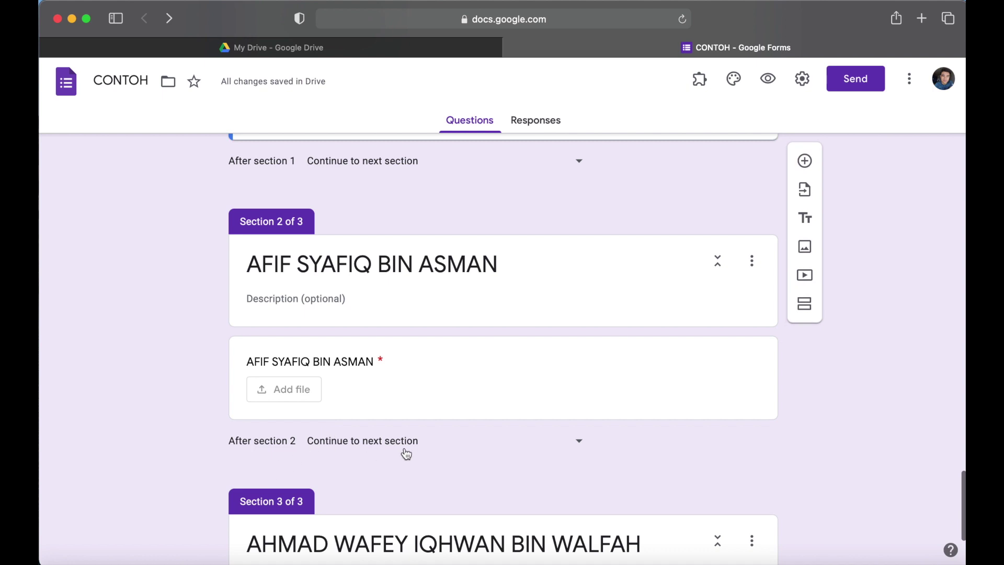
left_click(581, 442)
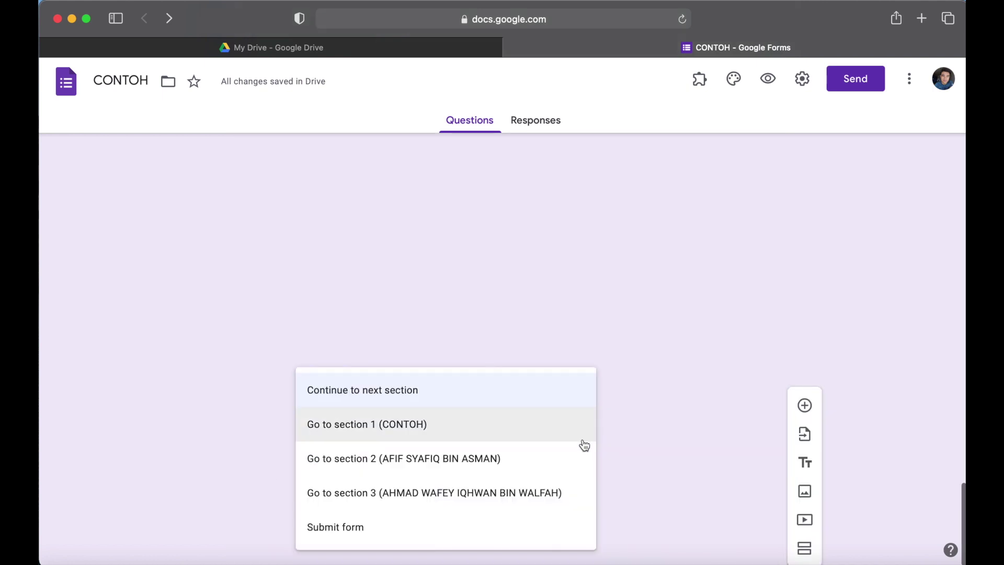
left_click(359, 531)
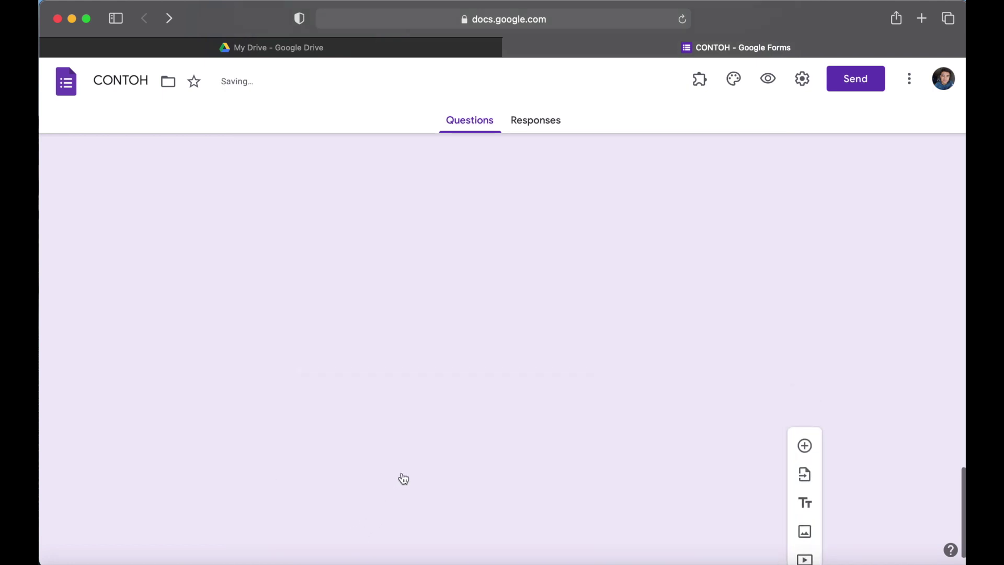
scroll(402, 469, "up", 5)
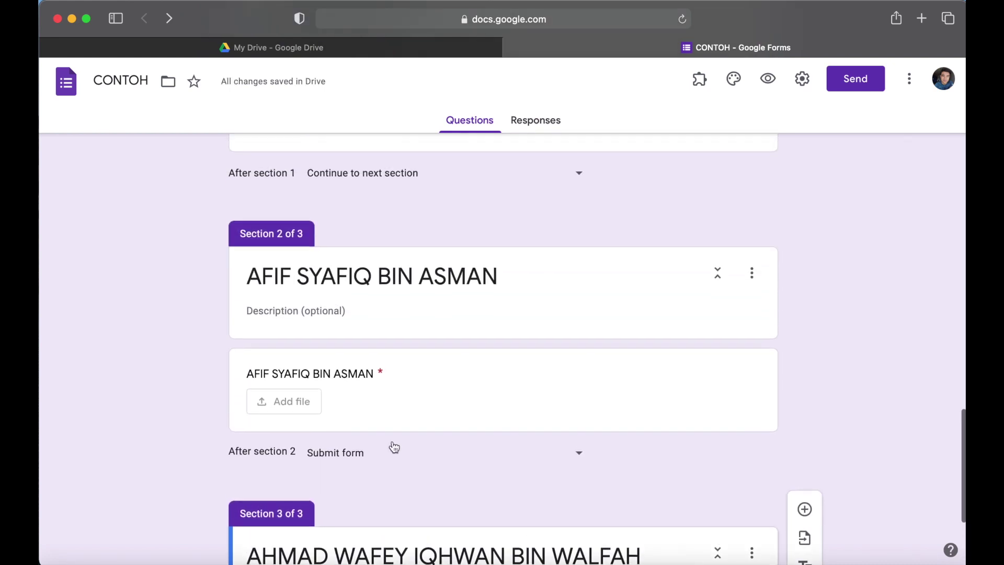
left_click(579, 481)
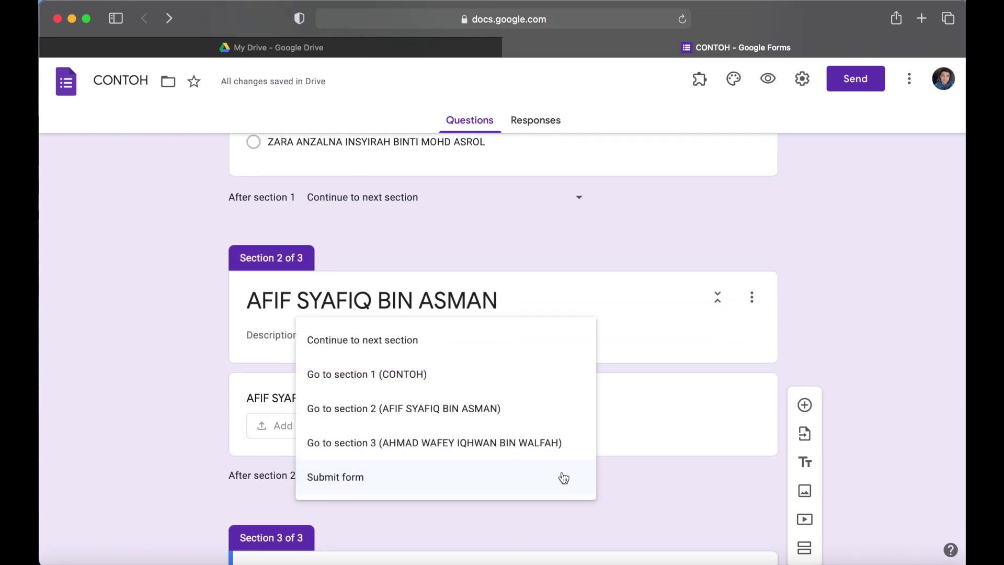
left_click(168, 432)
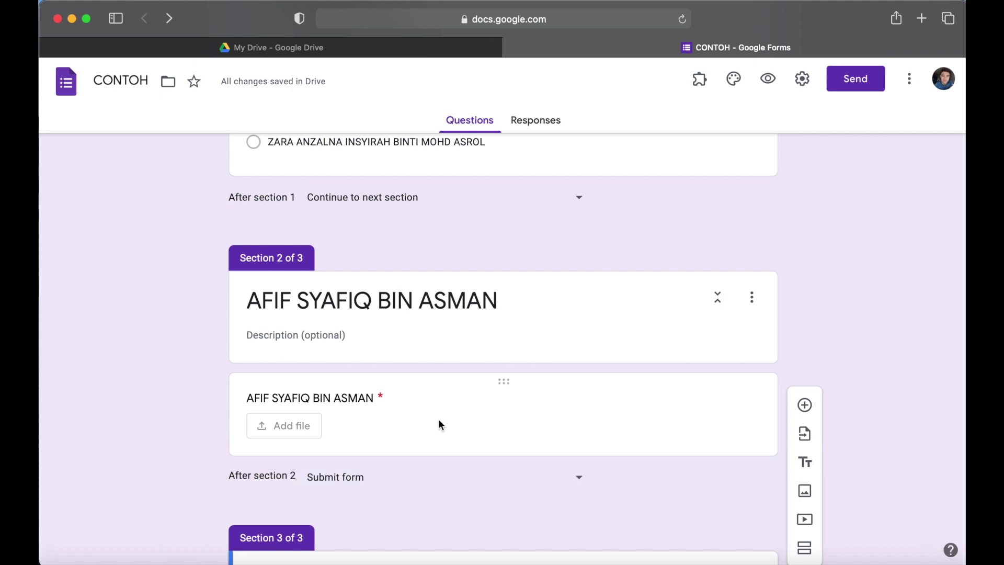
scroll(438, 418, "down", 1)
scroll(439, 422, "down", 3)
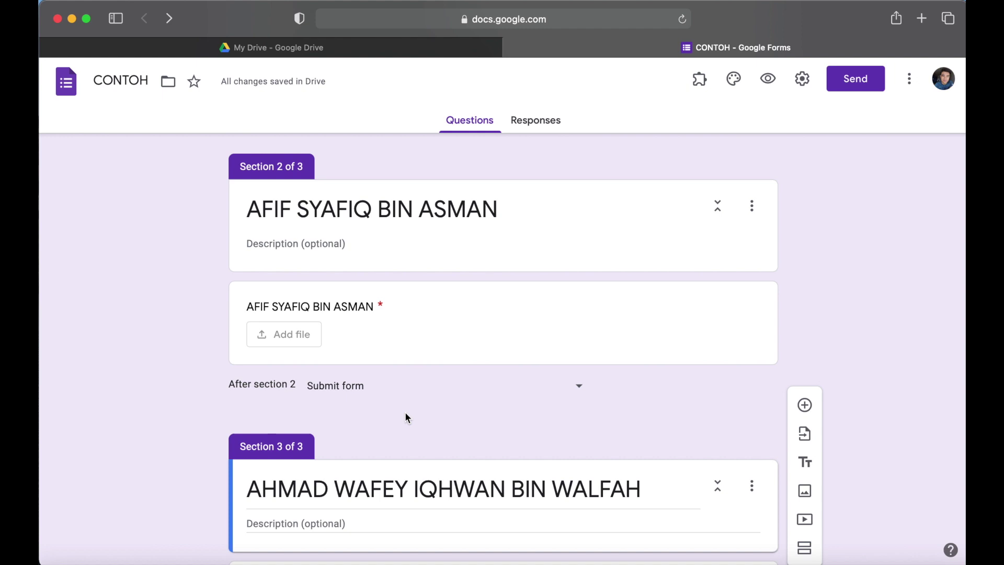
scroll(456, 420, "down", 1)
scroll(456, 420, "down", 3)
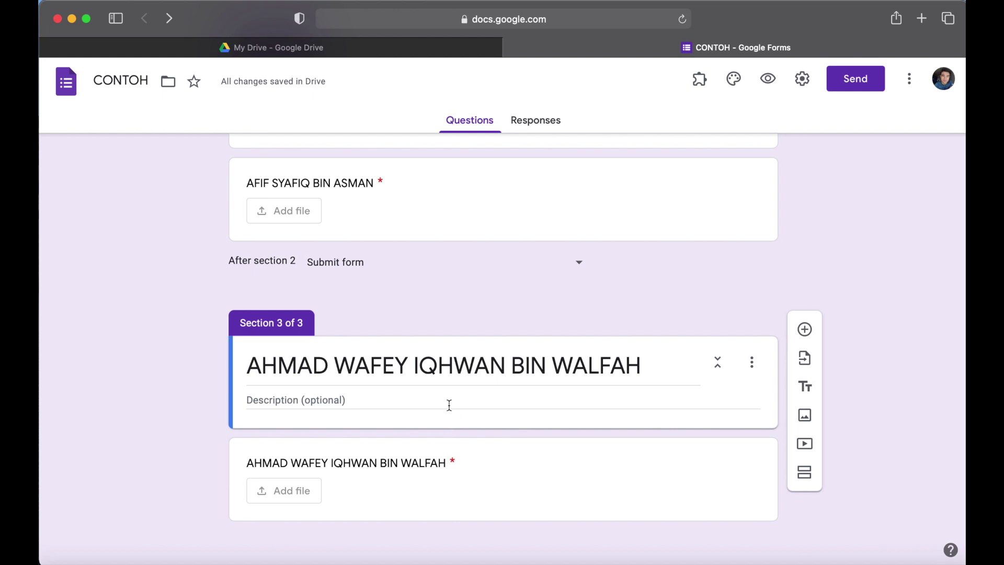
Switch to Google Drive and open the CONTOH (File responses) folder
left_click(345, 48)
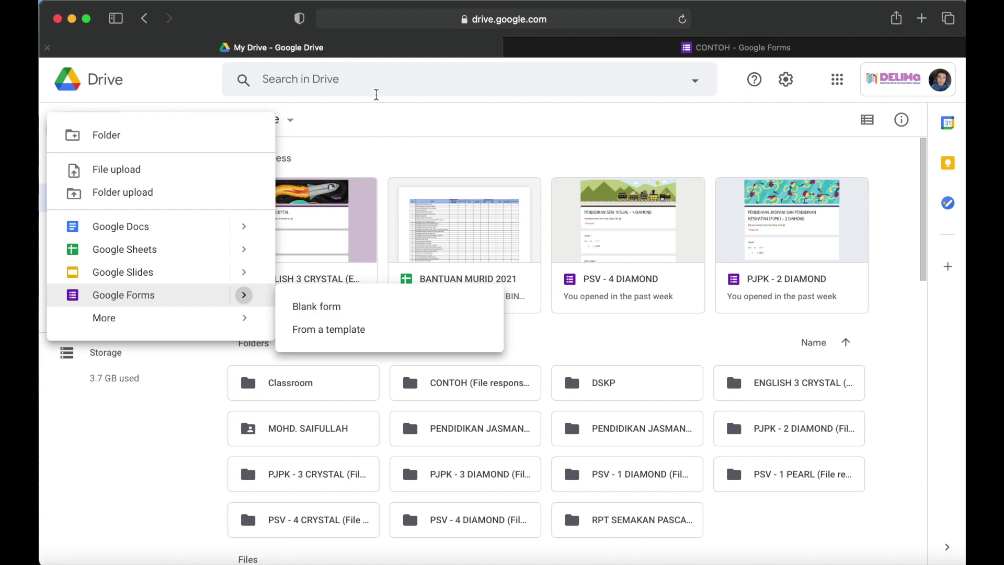
left_click(156, 446)
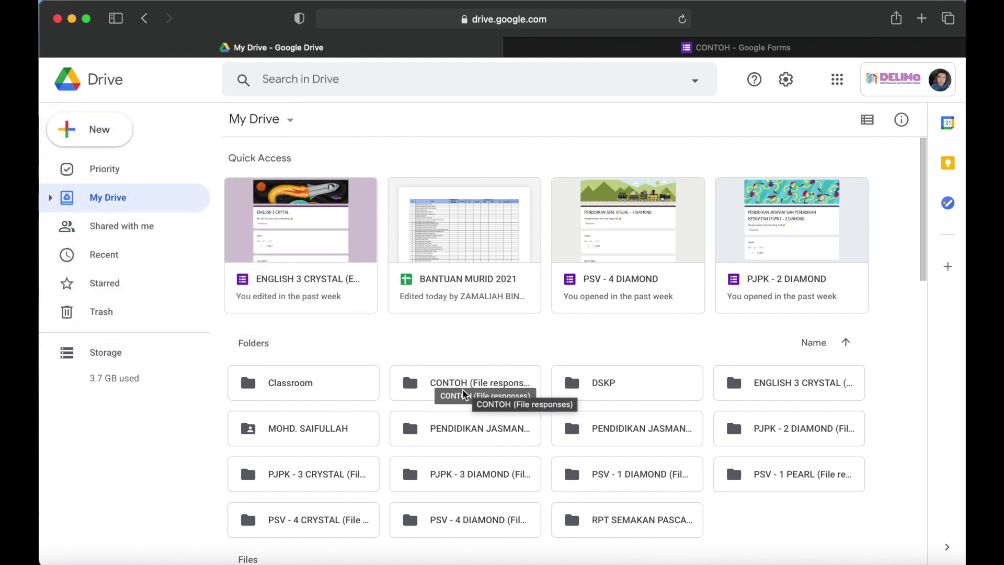
double_click(470, 389)
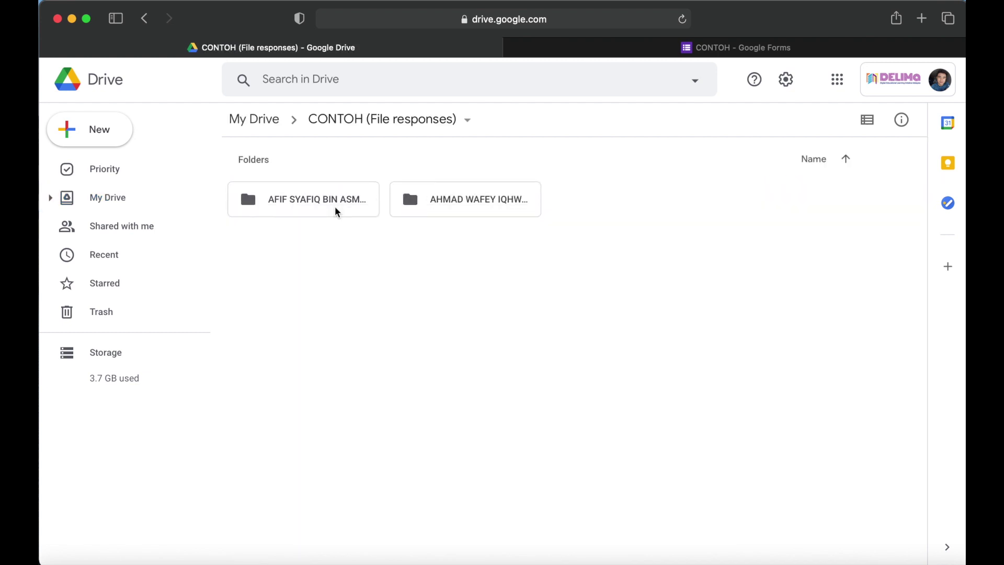
Compare the upload questions in sections 2 and 3 of the CONTOH form with the student folders in Google Drive
left_click(601, 48)
scroll(604, 360, "up", 3)
scroll(601, 354, "up", 2)
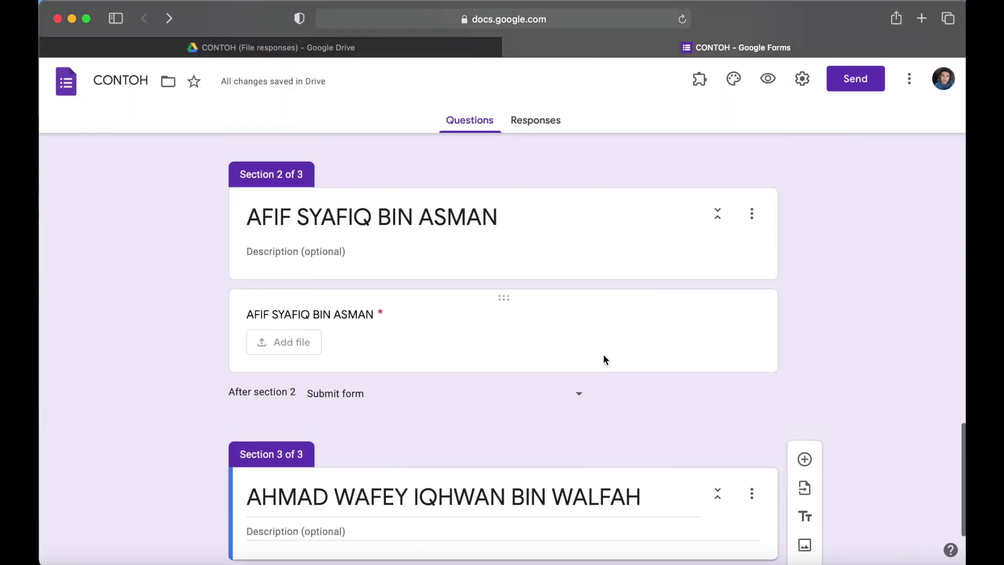
scroll(579, 336, "down", 2)
scroll(416, 319, "down", 2)
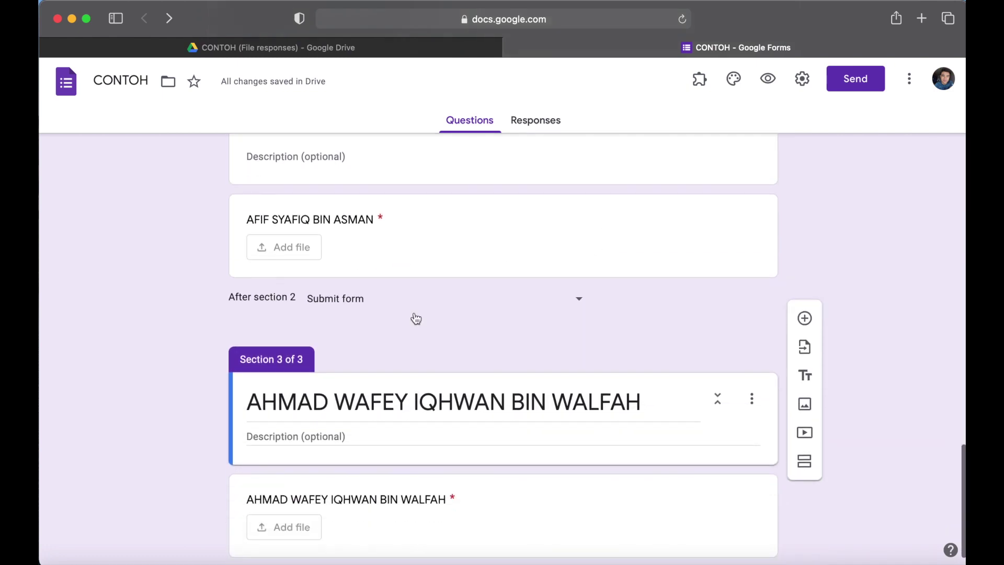
scroll(416, 318, "down", 2)
left_click(348, 51)
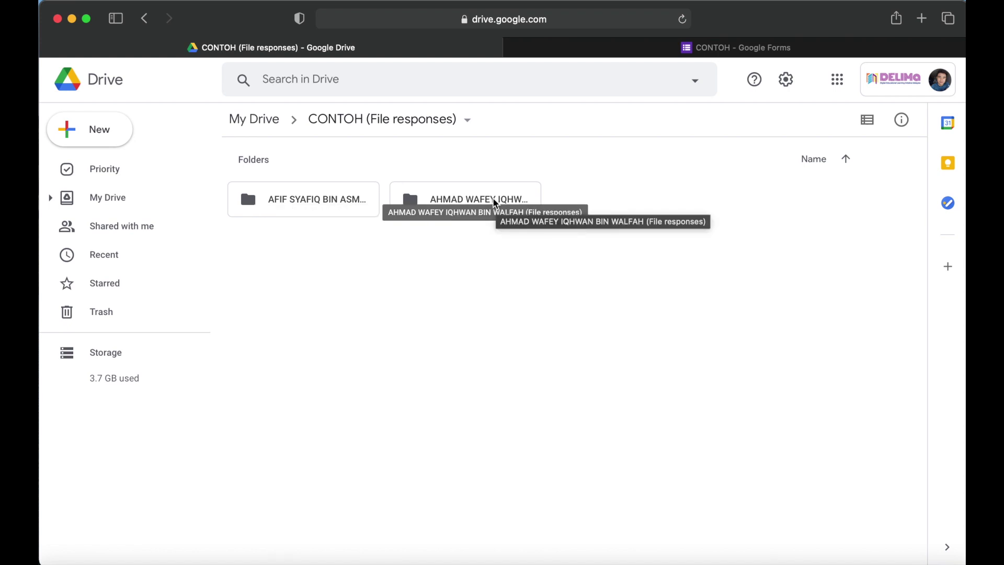
Go back to My Drive and make a copy of the CONTOH form file
left_click(150, 24)
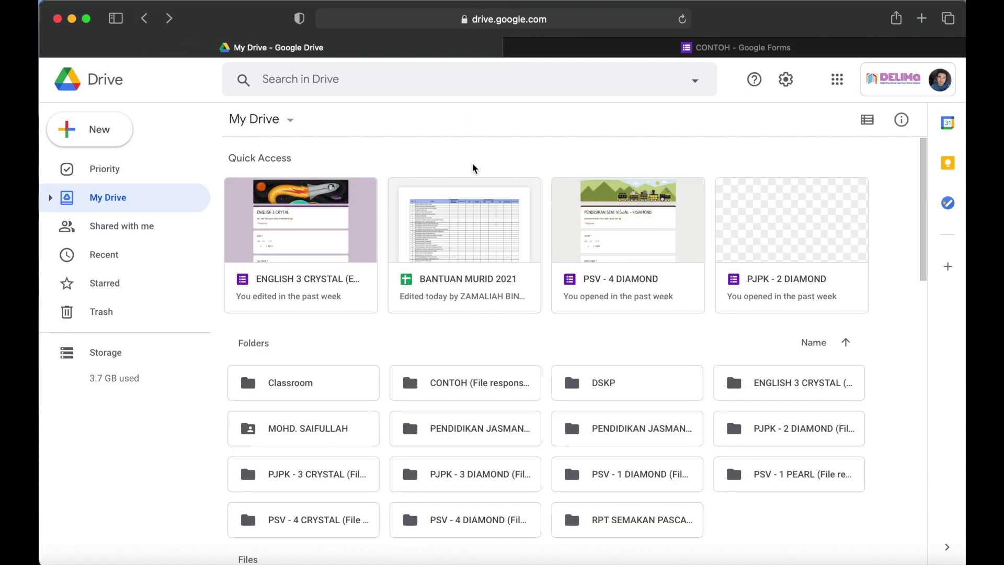
scroll(473, 168, "down", 10)
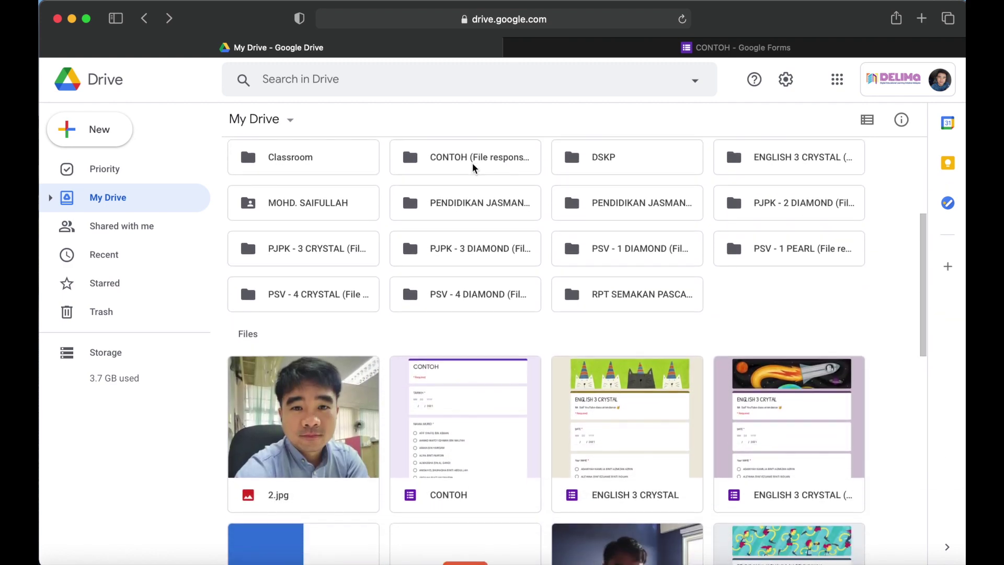
scroll(472, 192, "up", 5)
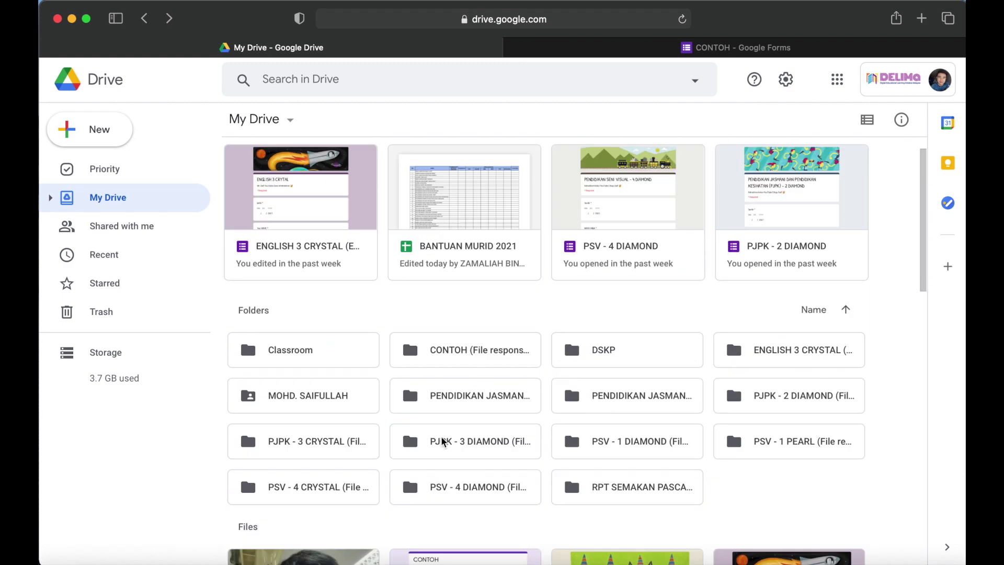
scroll(445, 438, "down", 1)
left_click(466, 480)
right_click(466, 480)
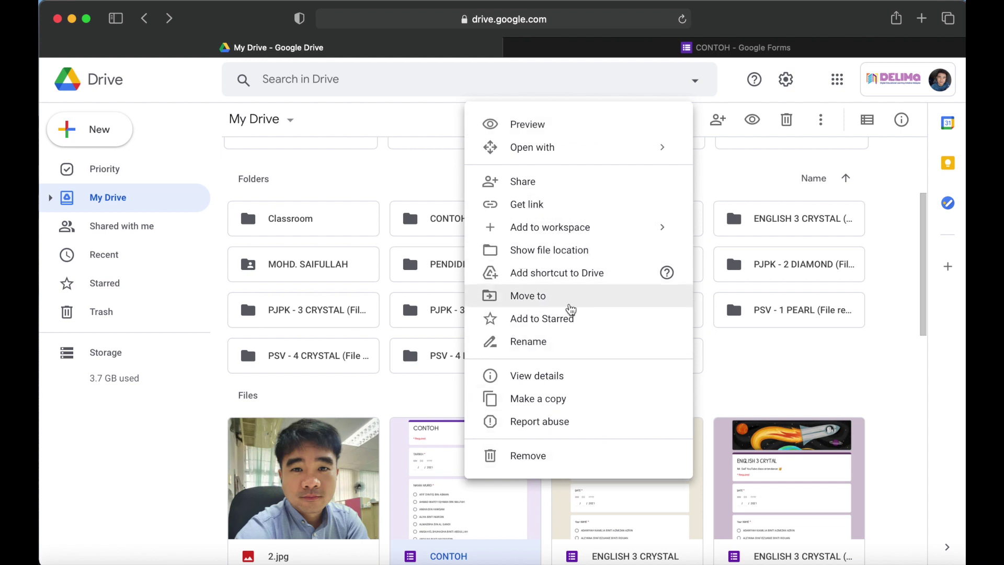
left_click(556, 406)
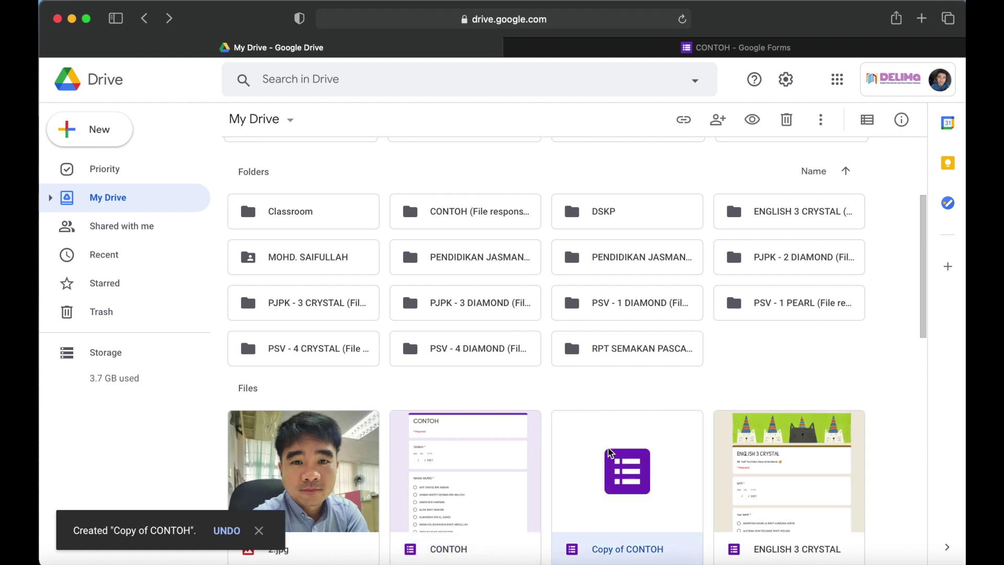
Open the copied form and restore its missing file upload folders
double_click(642, 510)
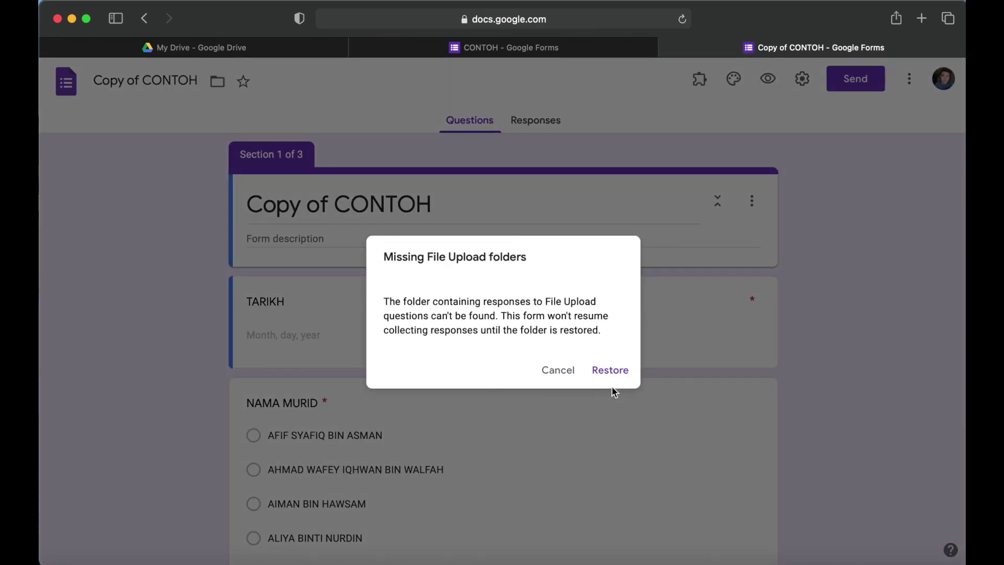
left_click(611, 372)
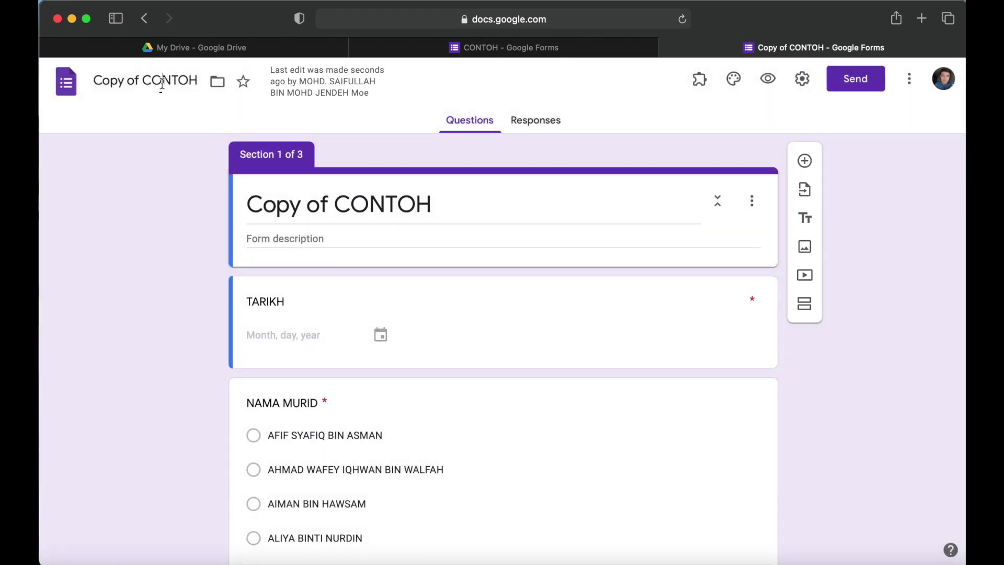
Rename the copied form as CONTOH 2
left_click_drag(197, 80, 89, 82)
type("CONTOH 2")
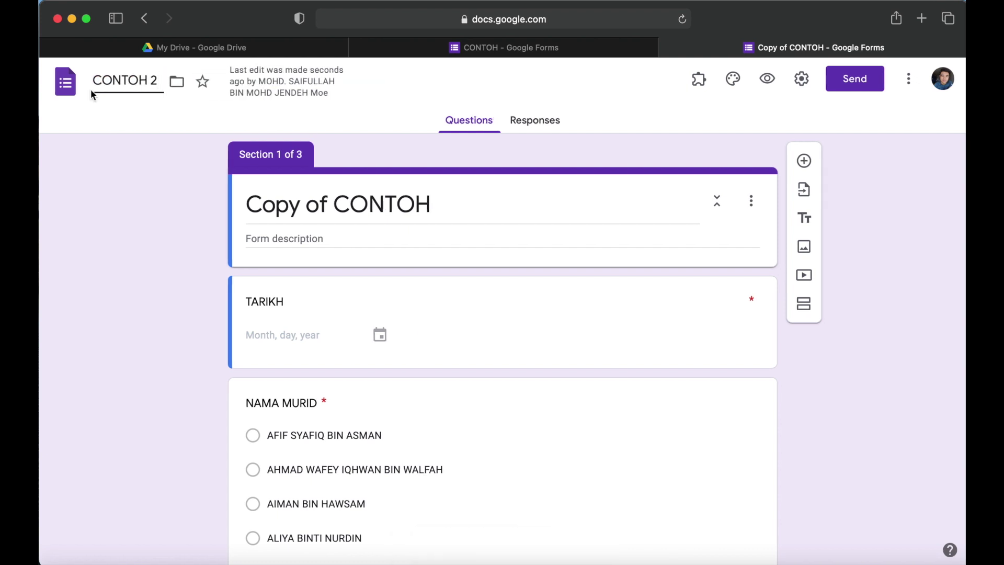
left_click(176, 295)
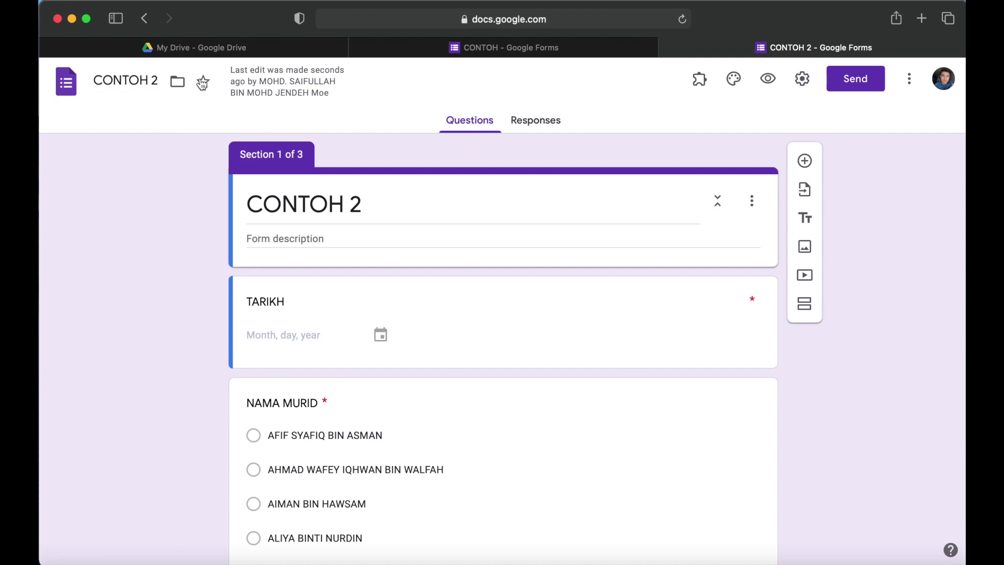
Compare the student folders inside CONTOH 2 (File responses) in Google Drive with the upload sections of the CONTOH 2 form
left_click(206, 47)
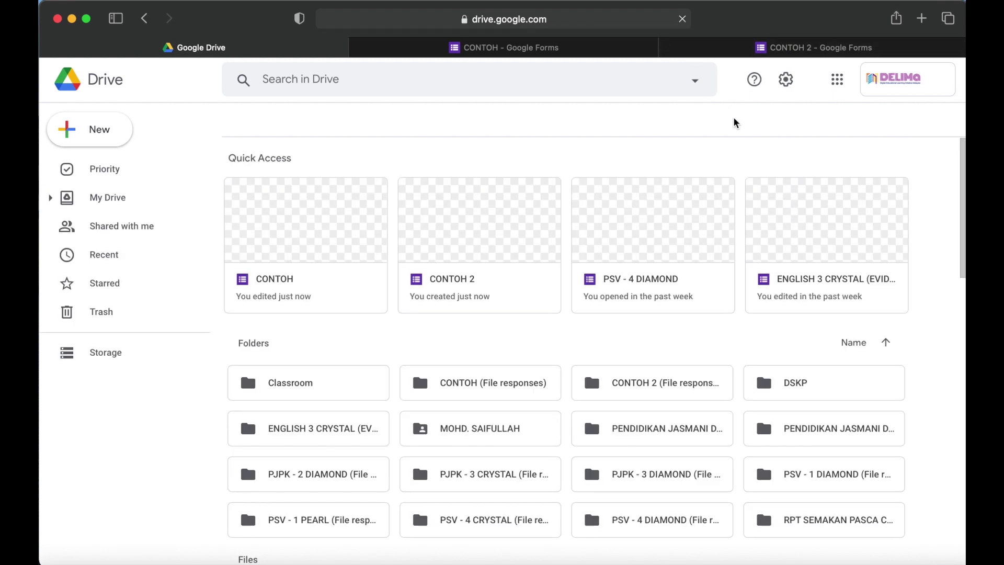
double_click(634, 387)
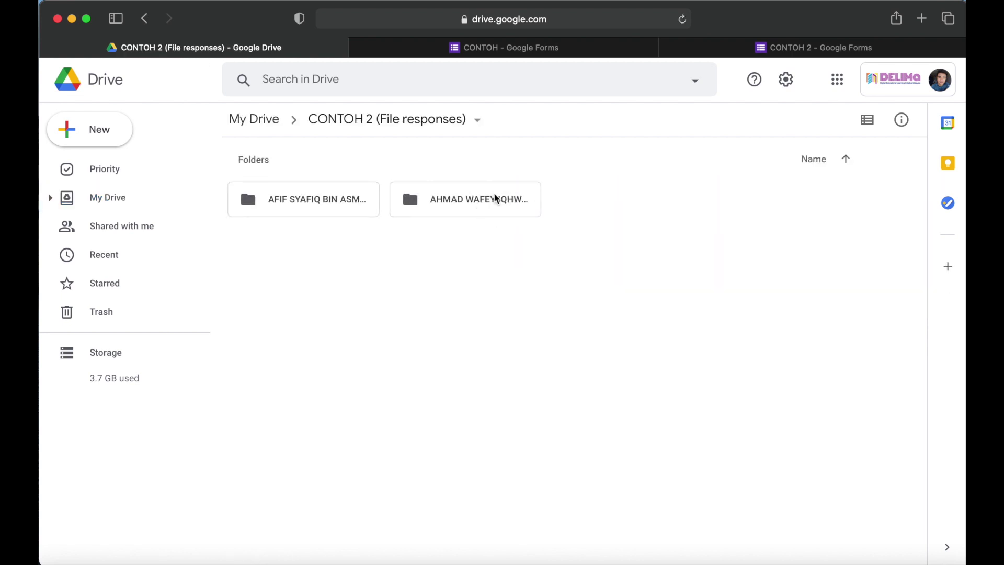
left_click(777, 49)
scroll(512, 304, "down", 6)
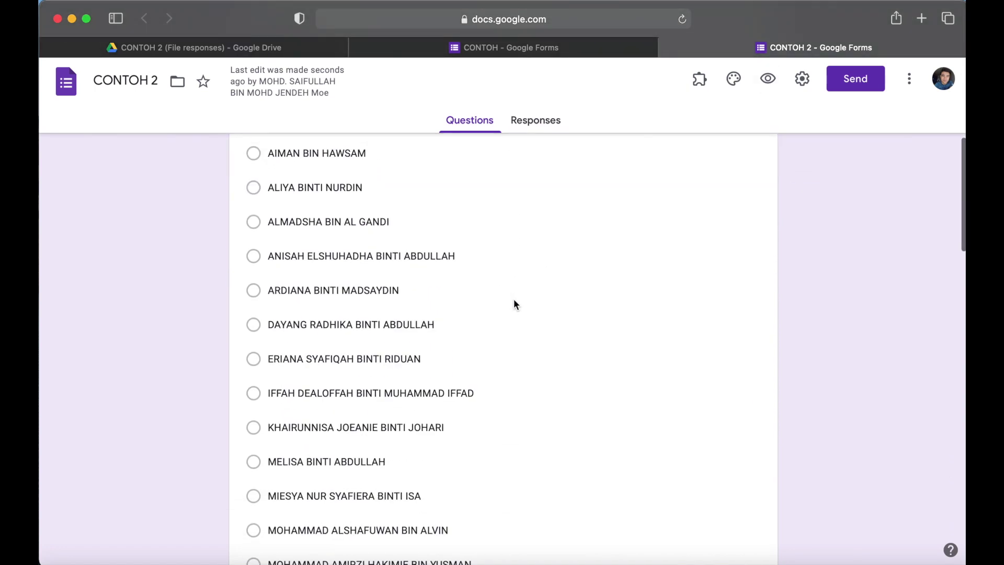
scroll(516, 304, "down", 15)
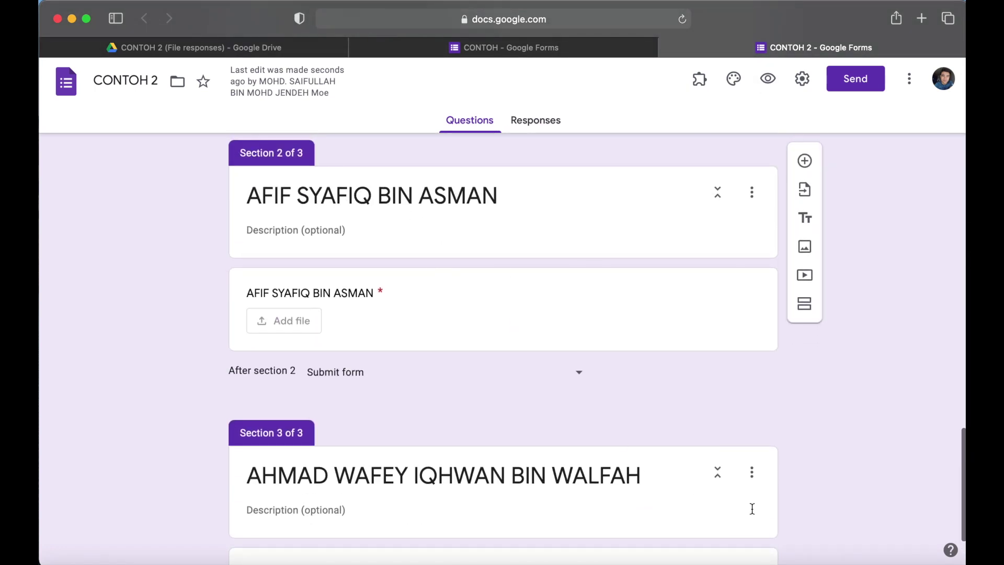
Copy the third student's name from the 2 DAIMOND class list in Word and paste it as the form's section 2 title
left_click(793, 546)
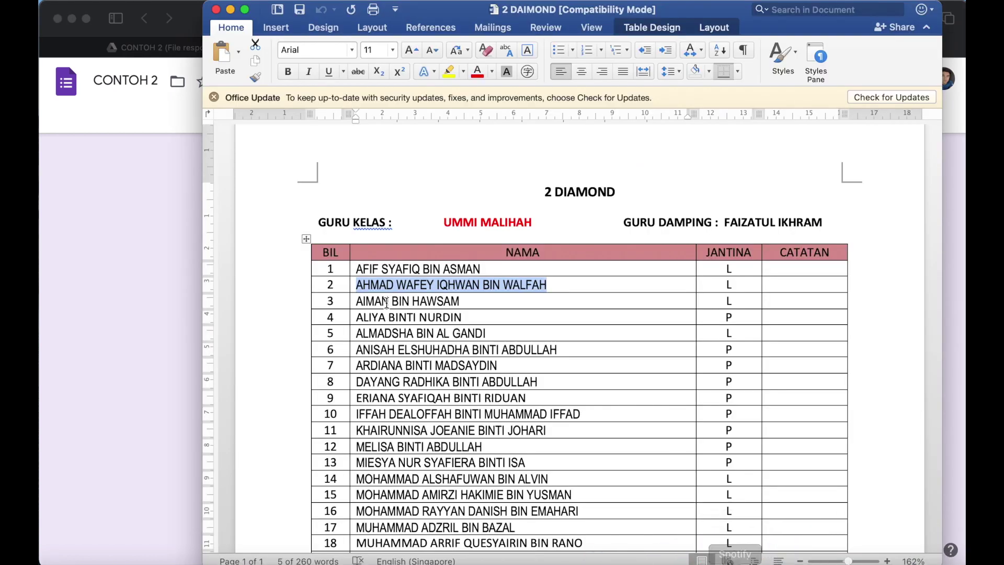
left_click_drag(358, 302, 460, 303)
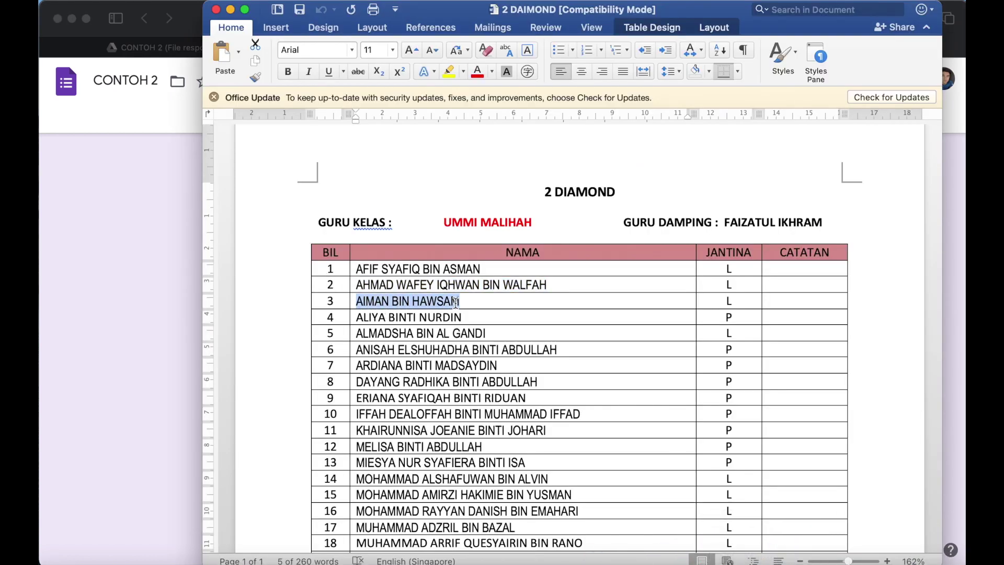
right_click(425, 295)
left_click(438, 268)
left_click(119, 269)
triple_click(366, 193)
right_click(366, 193)
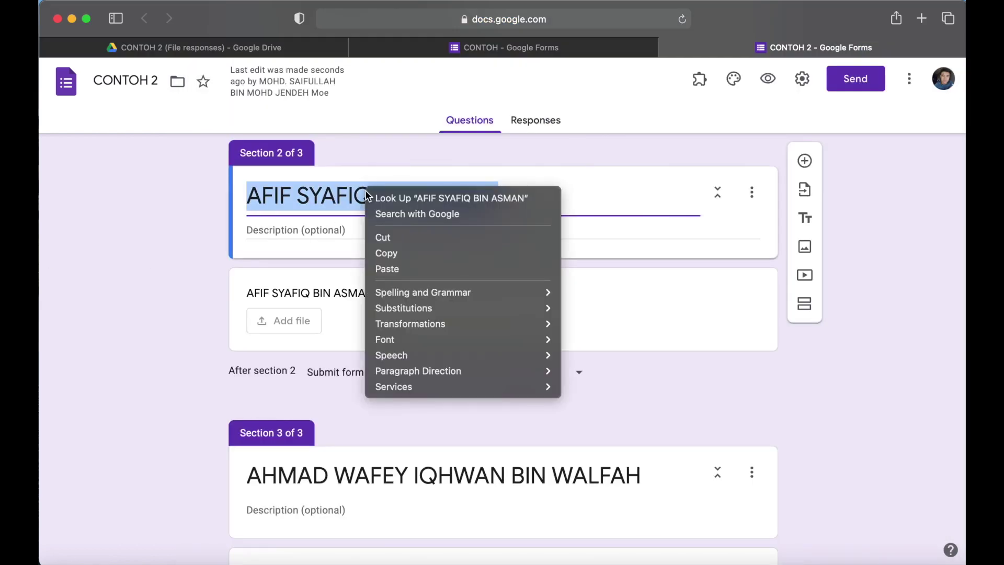
left_click(400, 268)
Replace the section 2 upload question's title with the third student's name and restore the missing file upload folders
triple_click(355, 294)
right_click(357, 292)
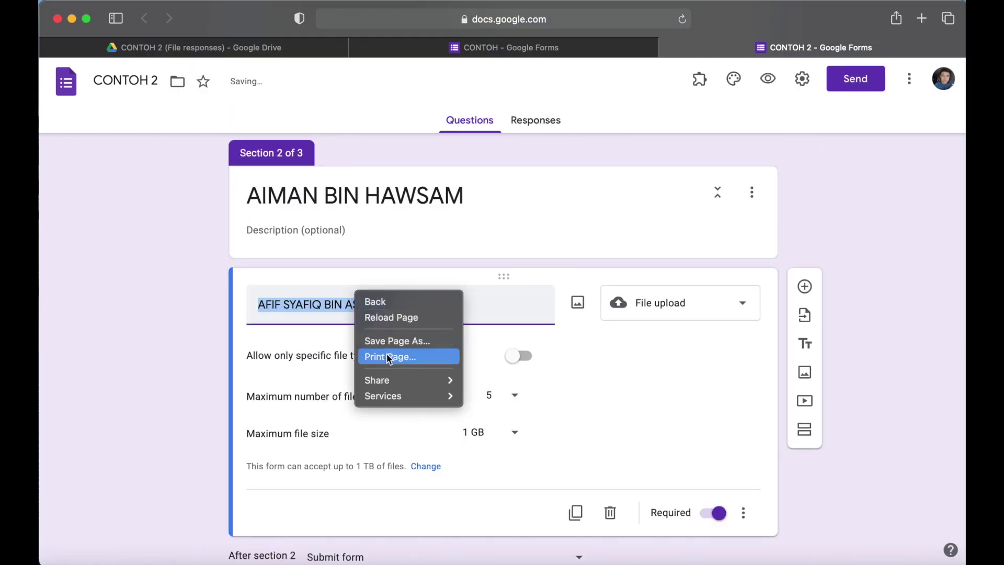
key("Escape")
right_click(294, 301)
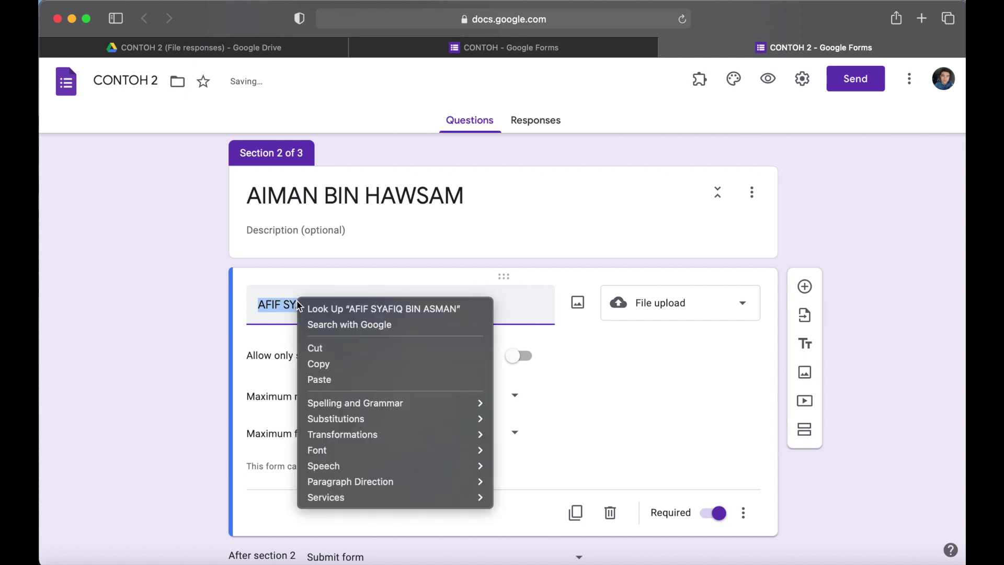
left_click(325, 379)
left_click(182, 319)
scroll(187, 313, "down", 5)
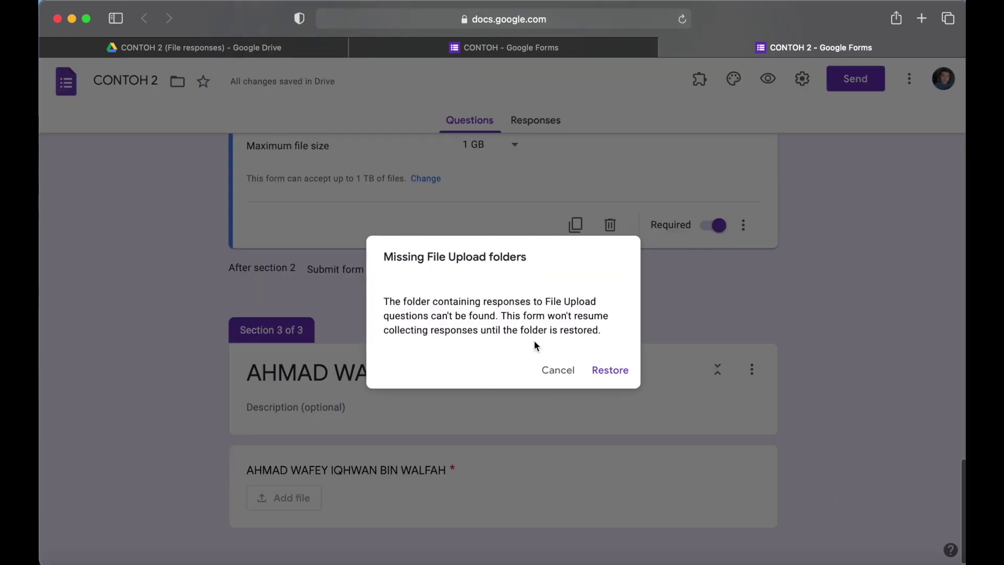
left_click(613, 372)
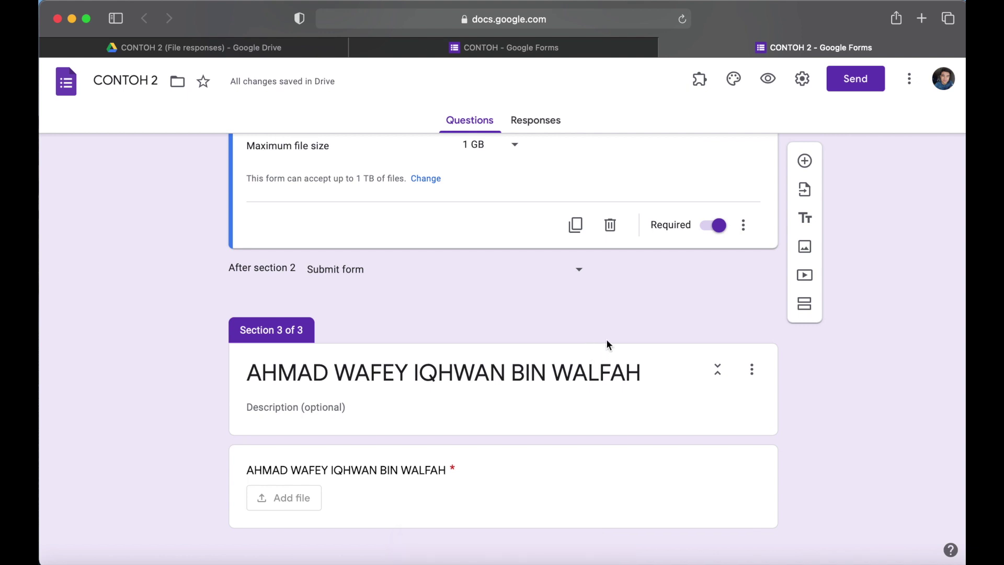
Copy the fourth student's name from the Word class list and paste it as the form's section 3 title
left_click(792, 550)
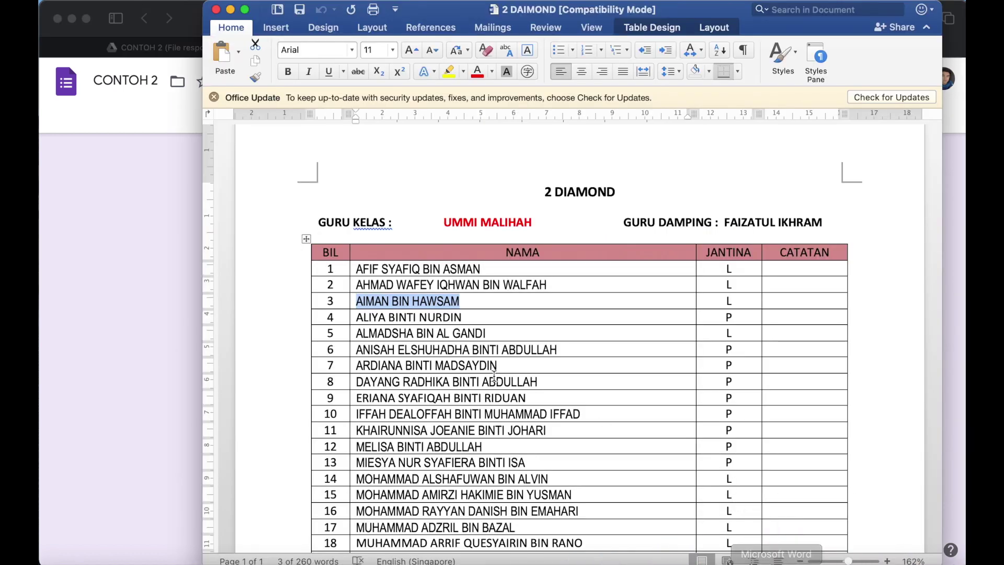
left_click_drag(360, 317, 461, 317)
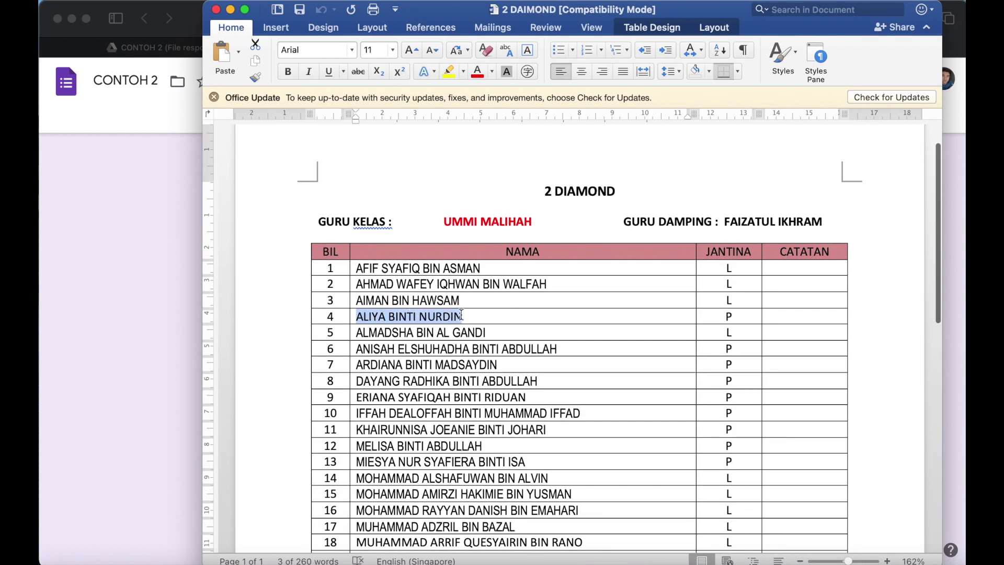
right_click(461, 317)
left_click(492, 266)
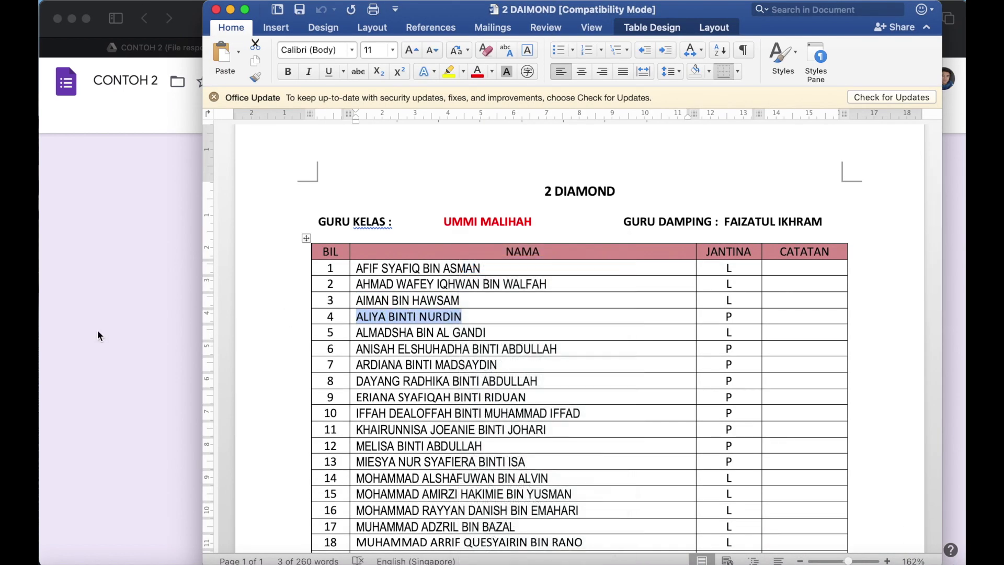
left_click(100, 336)
right_click(332, 371)
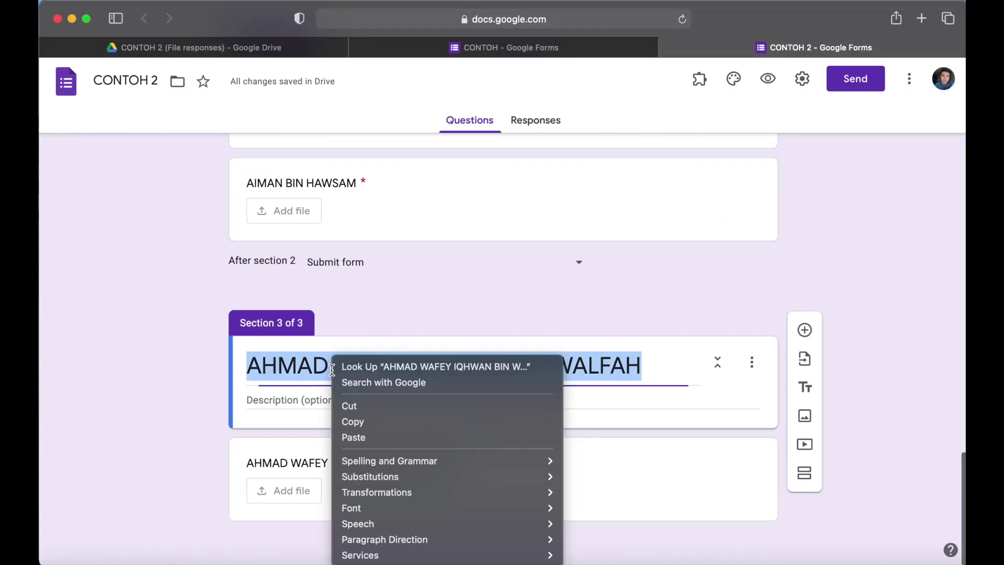
left_click(358, 437)
Replace the section 3 upload question's title with the fourth student's name and restore the missing file upload folders
triple_click(332, 463)
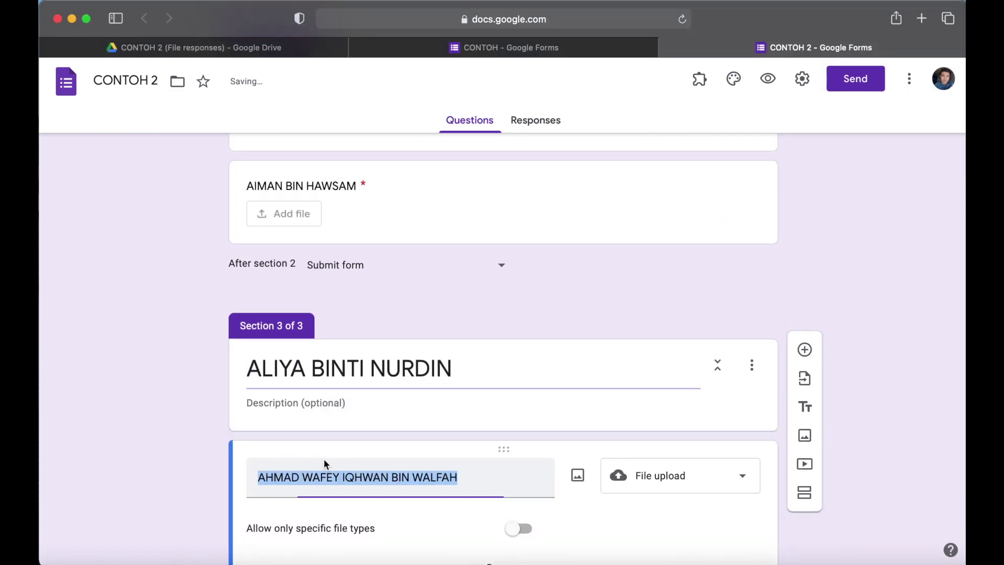
right_click(324, 446)
left_click(191, 463)
scroll(190, 439, "down", 5)
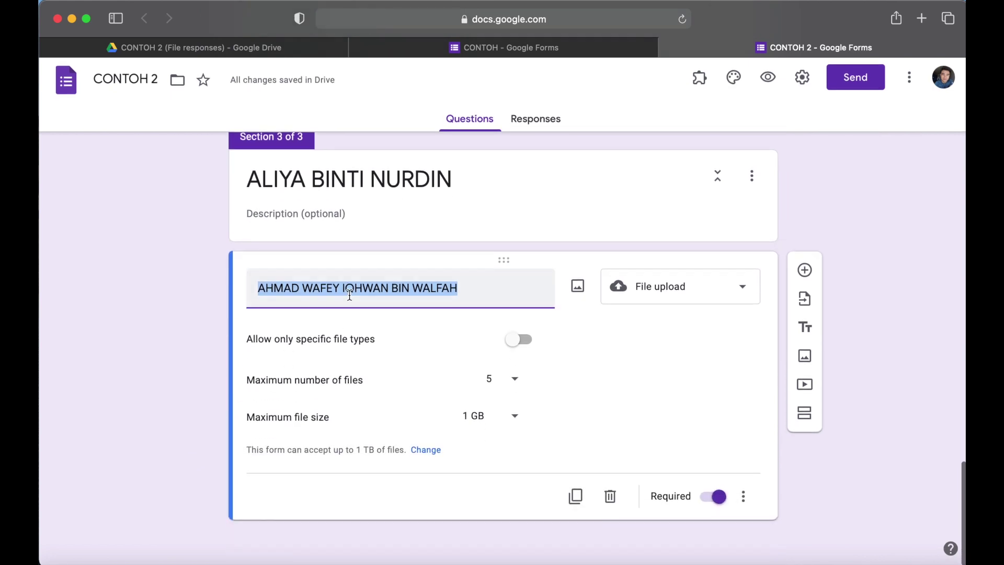
right_click(349, 294)
left_click(370, 373)
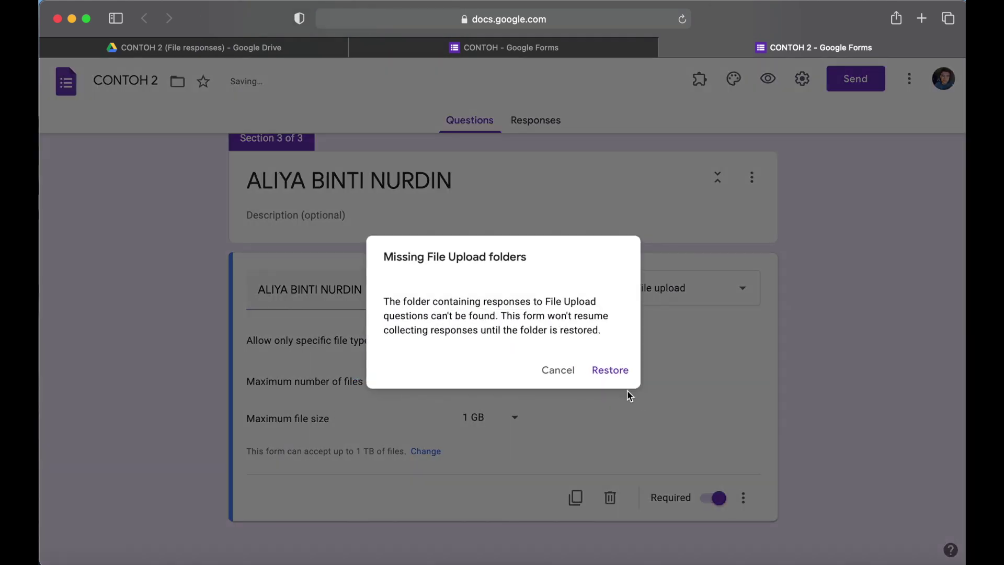
left_click(621, 371)
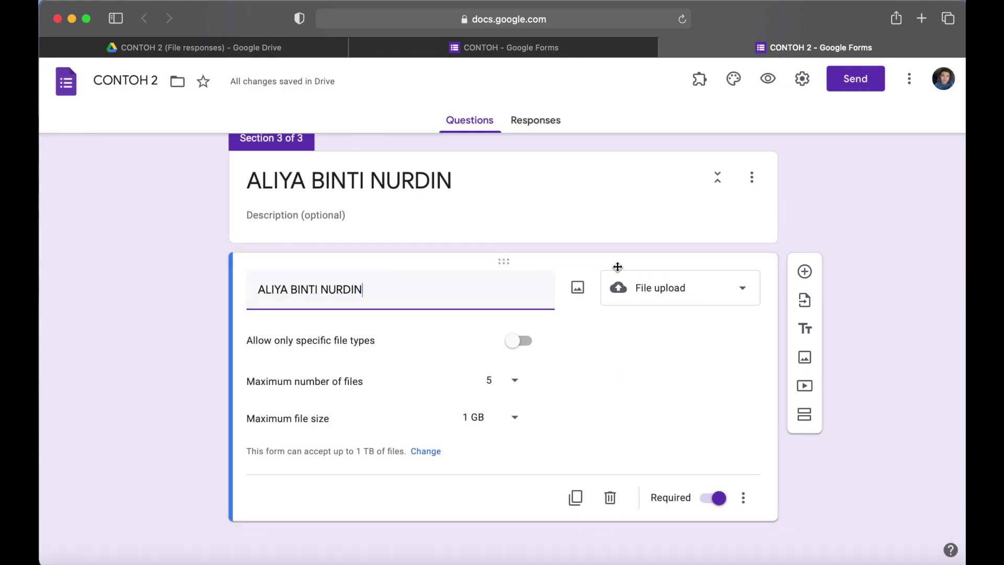
Check the names of the student folders inside CONTOH 2 (File responses) in Google Drive and return to the CONTOH 2 form
left_click(252, 48)
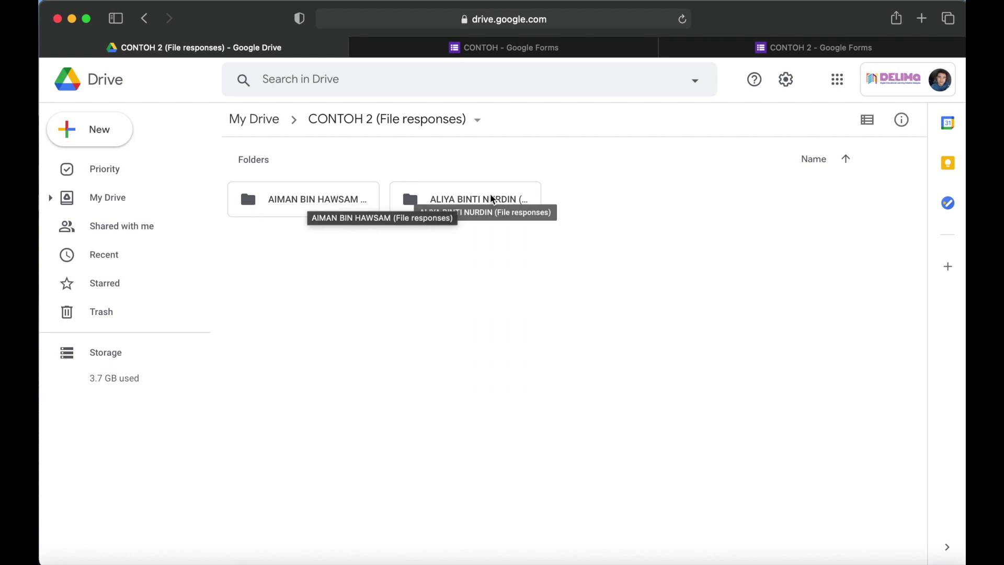
left_click(778, 51)
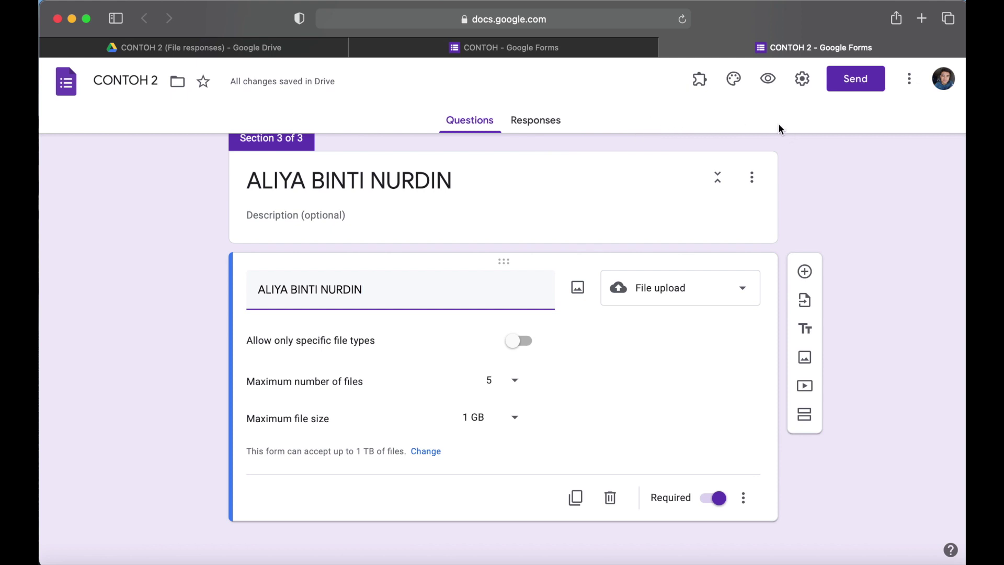
Insert the multicoloured yarn picture from the Work and School themes as the form's header image
left_click(735, 83)
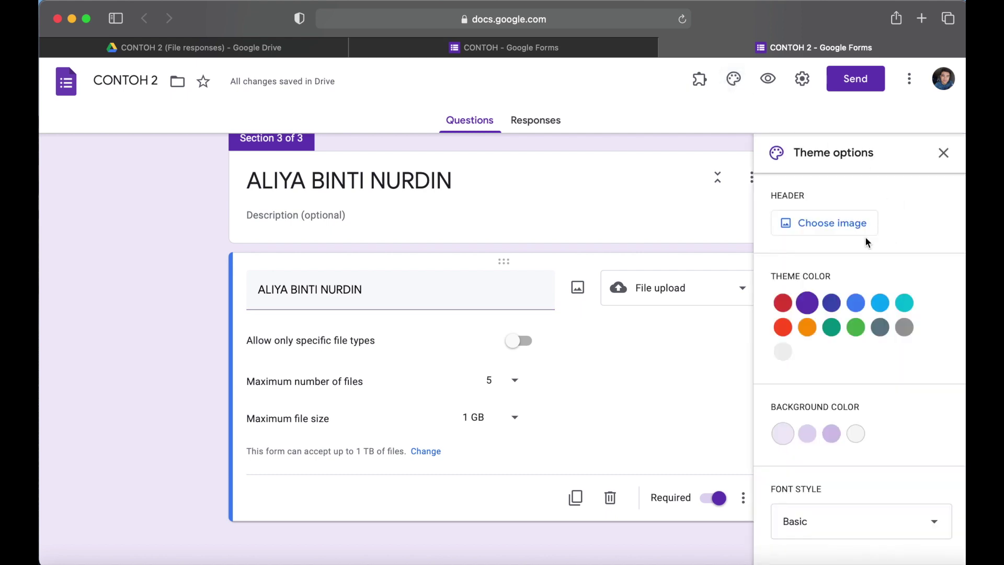
left_click(863, 228)
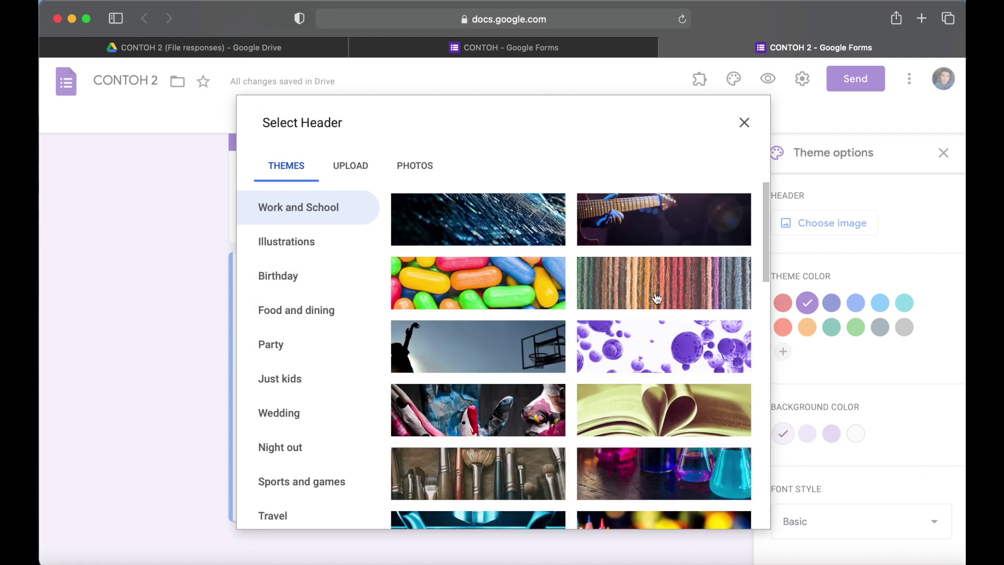
left_click(686, 293)
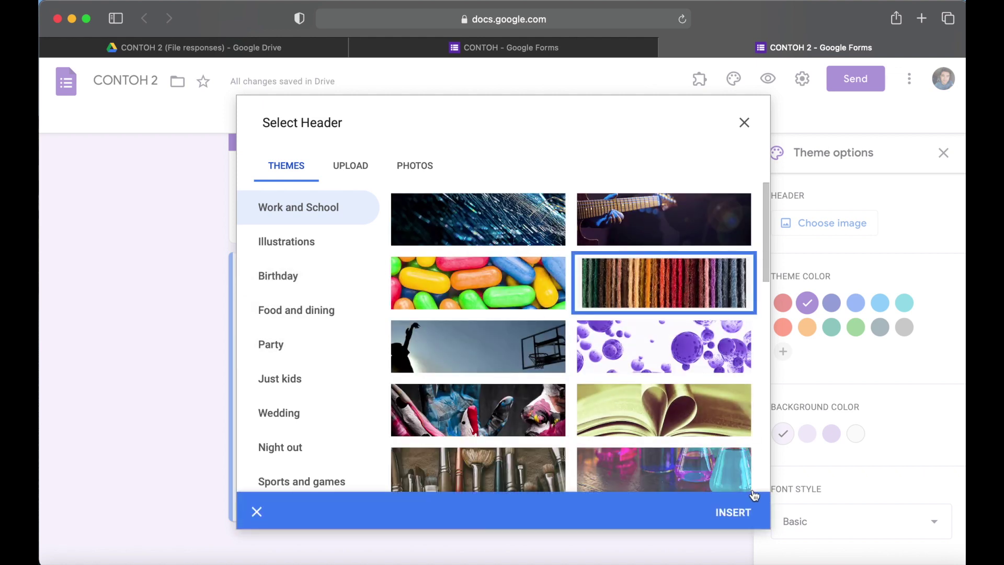
left_click(738, 513)
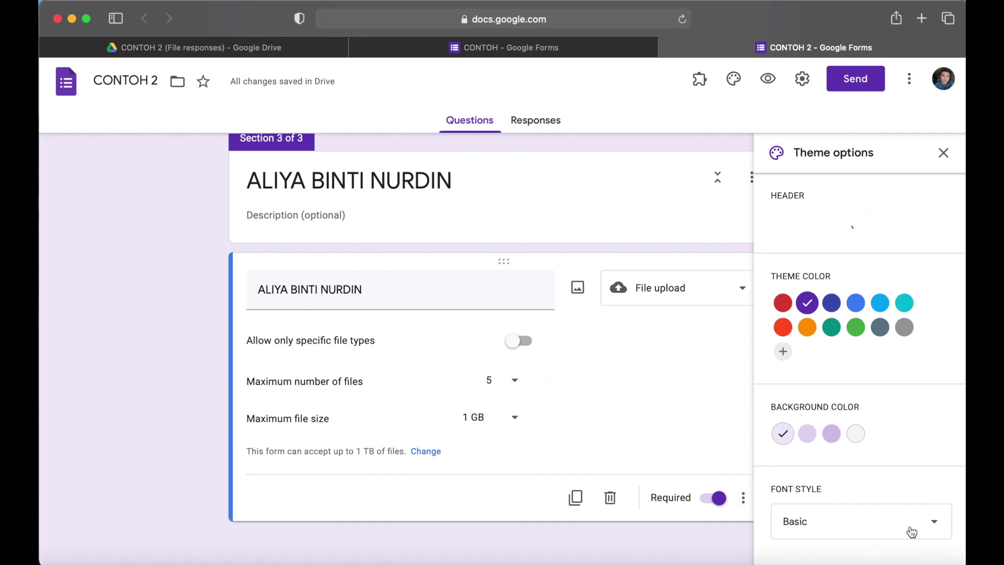
Set the form's font style to Playful and close the theme options
left_click(938, 529)
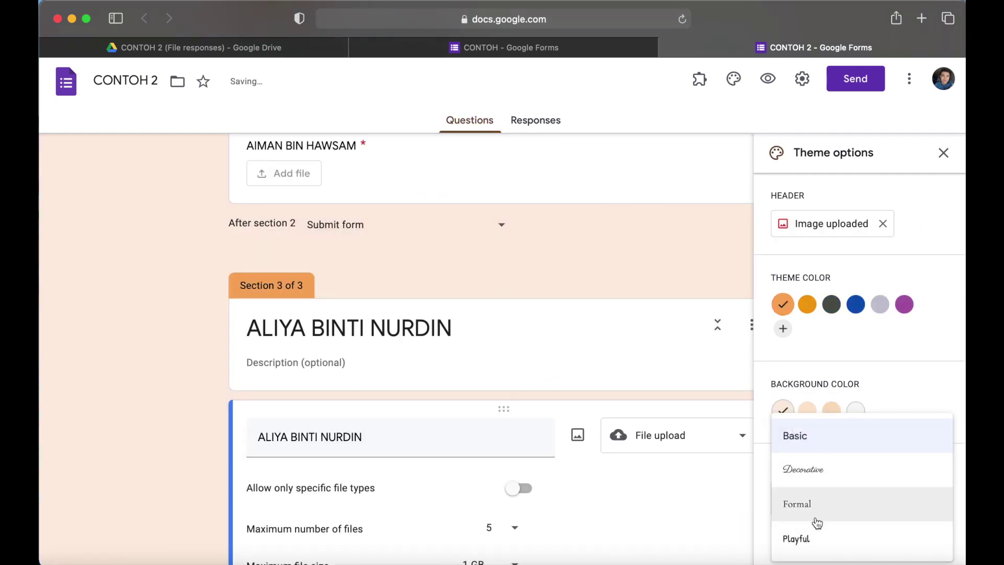
left_click(810, 539)
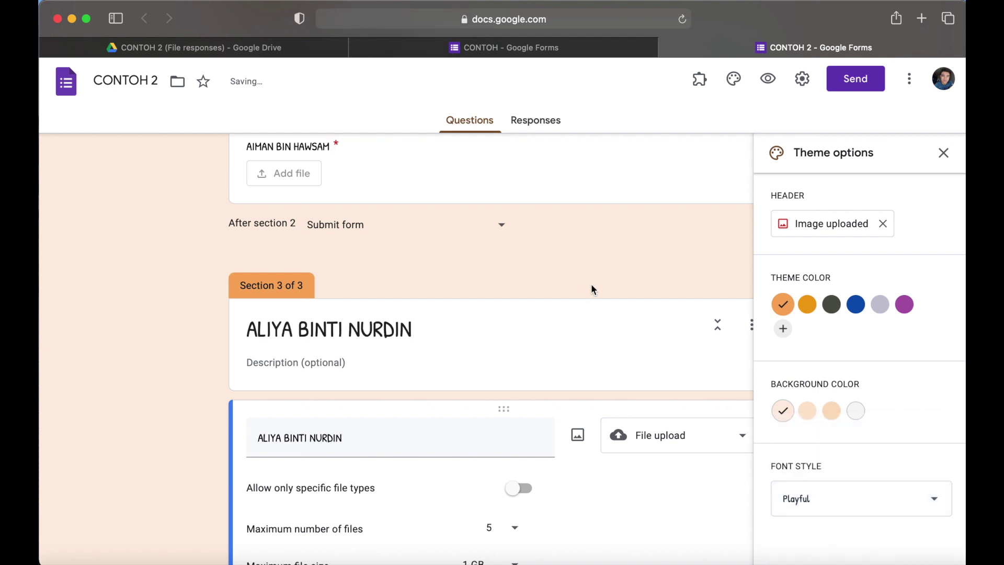
left_click(944, 153)
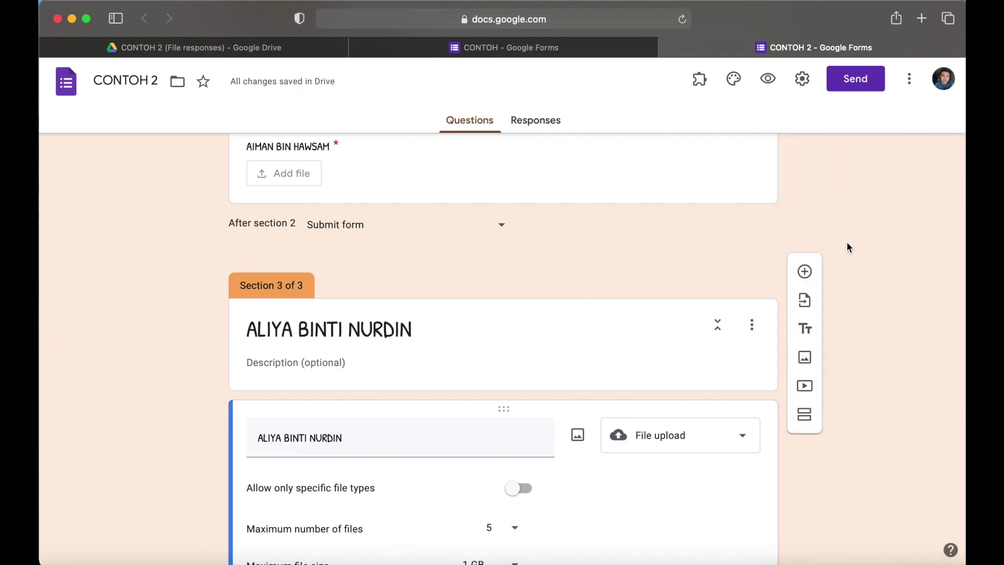
Review the themed CONTOH 2 form from header to section 3 and compare its look with the original CONTOH form
scroll(850, 240, "up", 5)
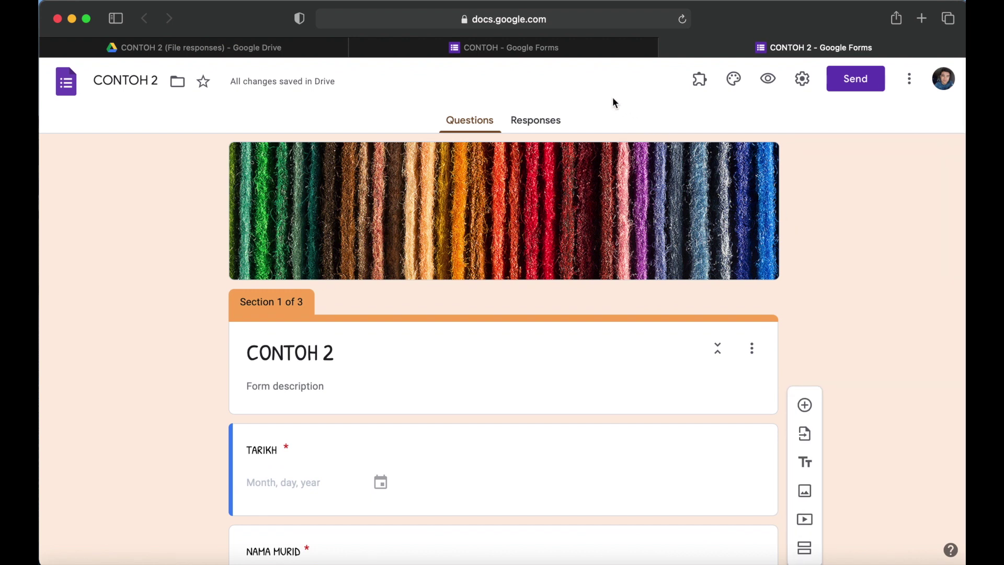
left_click(532, 44)
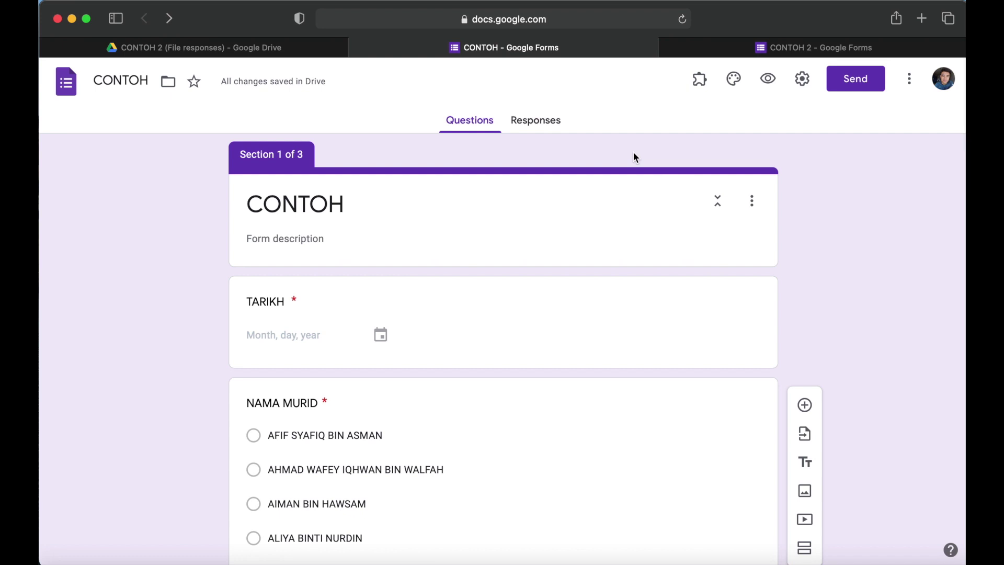
left_click(737, 48)
scroll(558, 234, "down", 6)
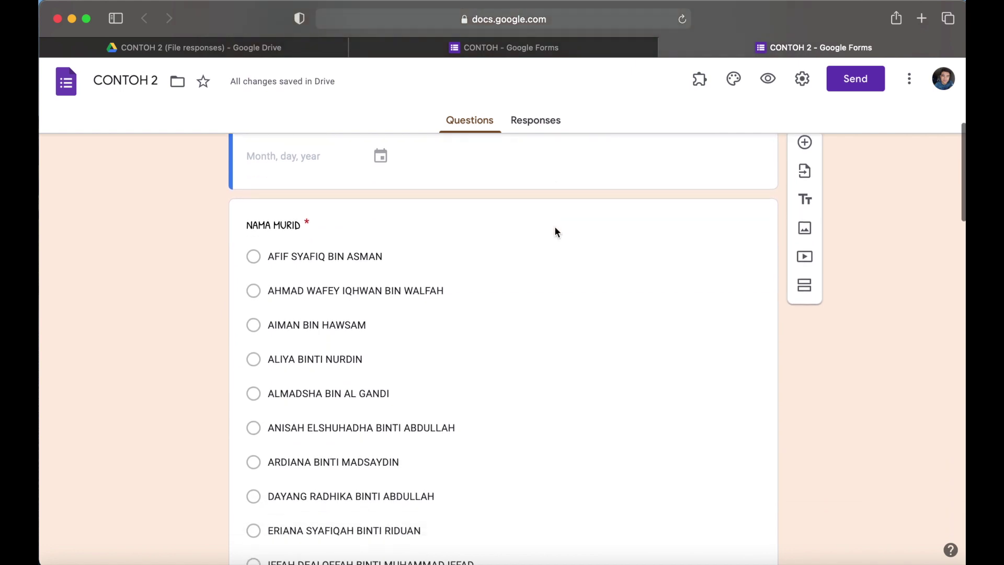
scroll(643, 285, "down", 20)
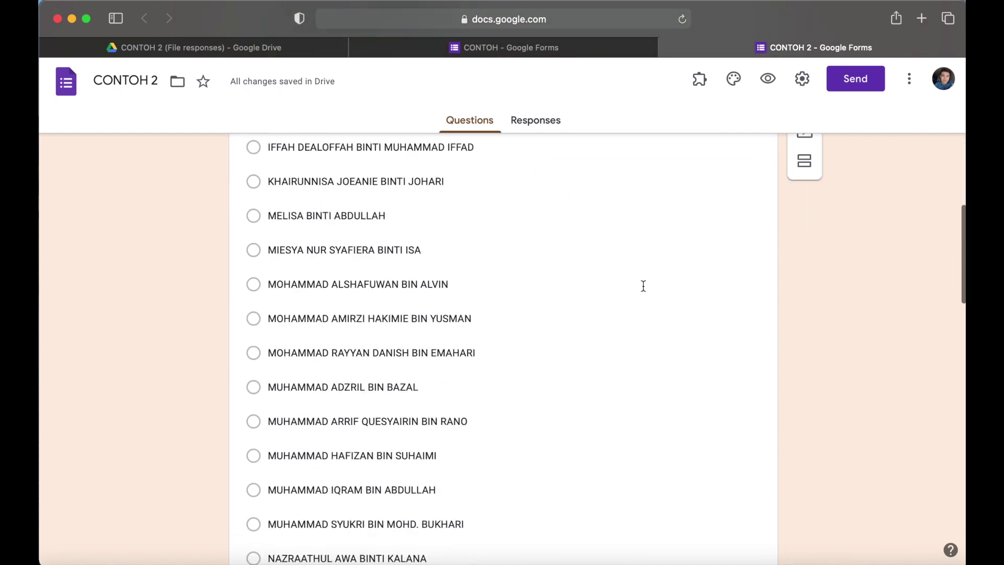
scroll(644, 284, "down", 5)
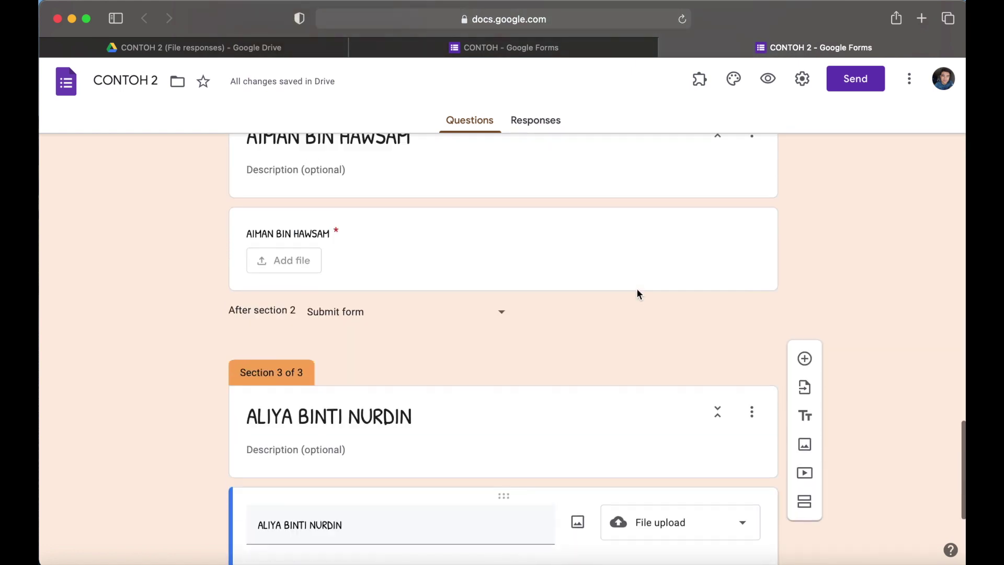
scroll(637, 287, "up", 9)
scroll(638, 285, "up", 17)
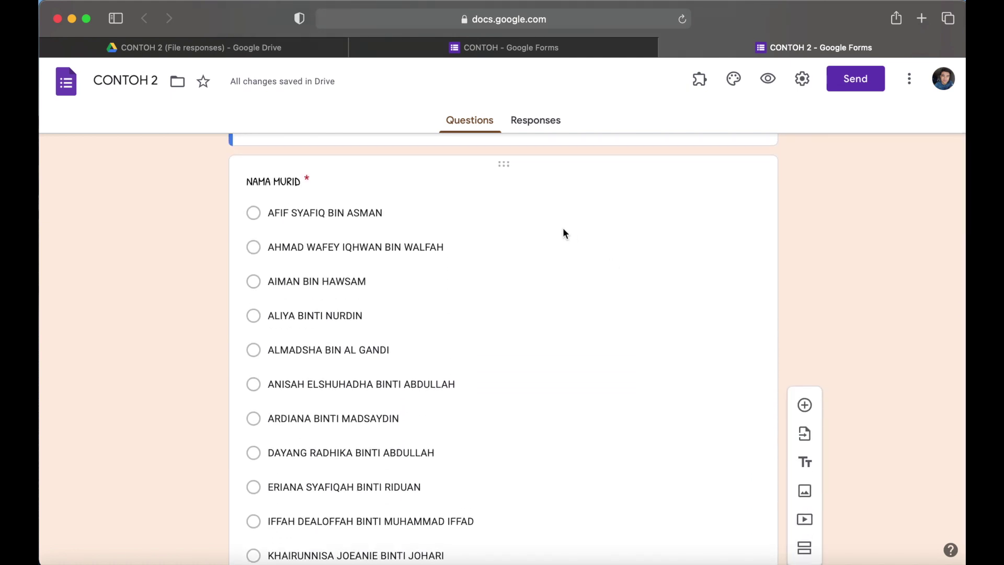
scroll(576, 230, "up", 7)
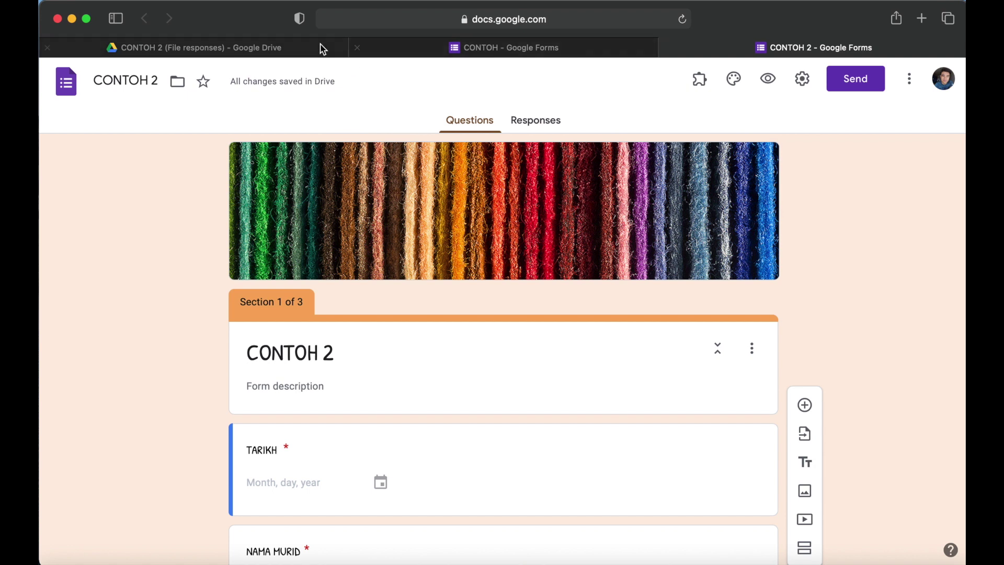
Switch to Google Drive and open the PSV - 4 DIAMOND (File responses) folder from My Drive
mouse_move(263, 53)
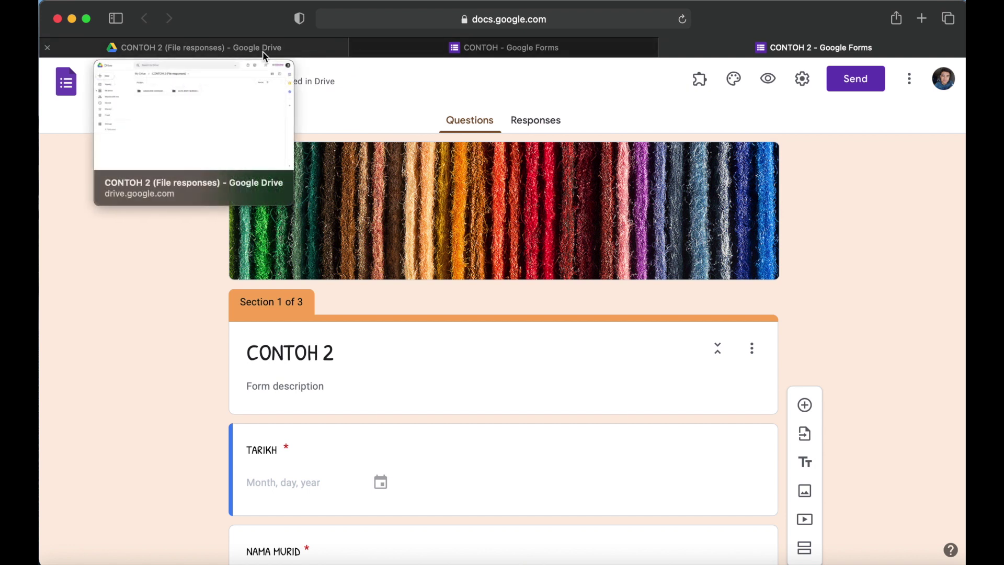
left_click(264, 52)
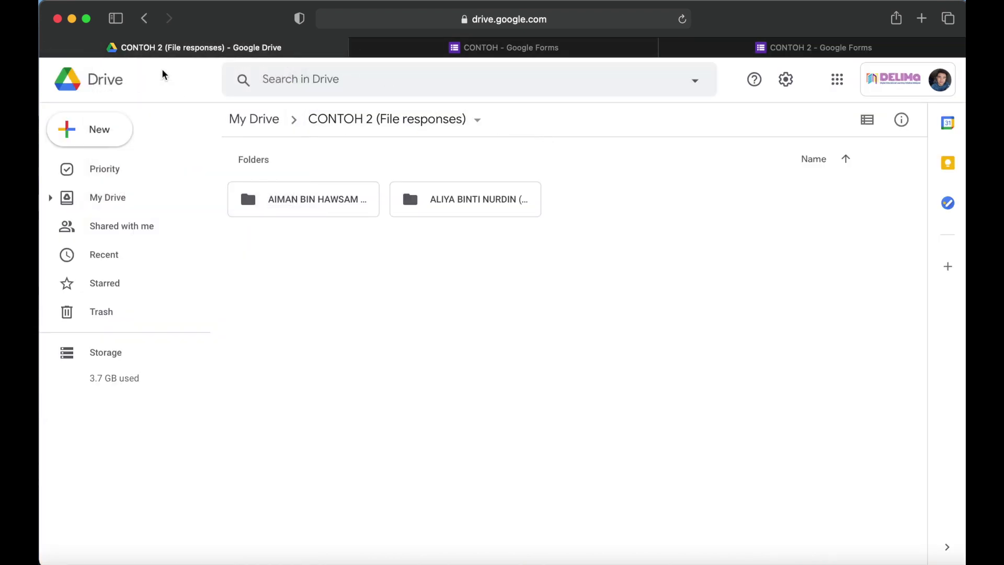
left_click(144, 20)
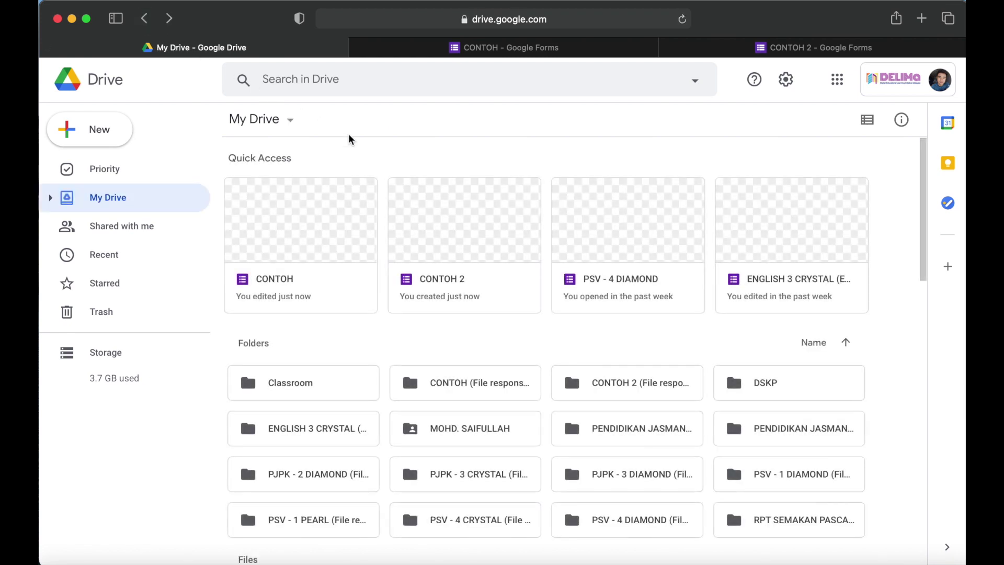
scroll(690, 356, "down", 2)
scroll(691, 354, "down", 1)
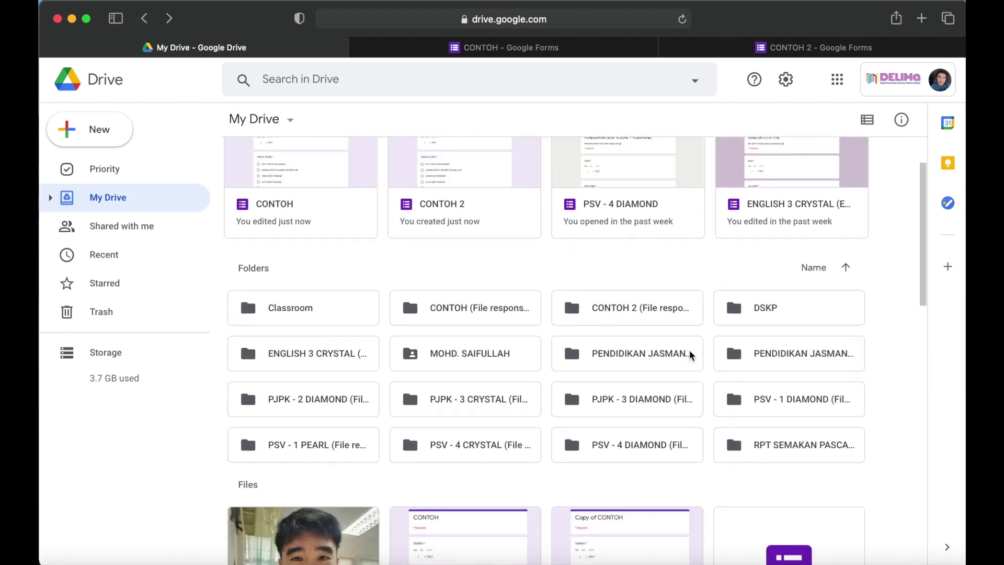
double_click(607, 456)
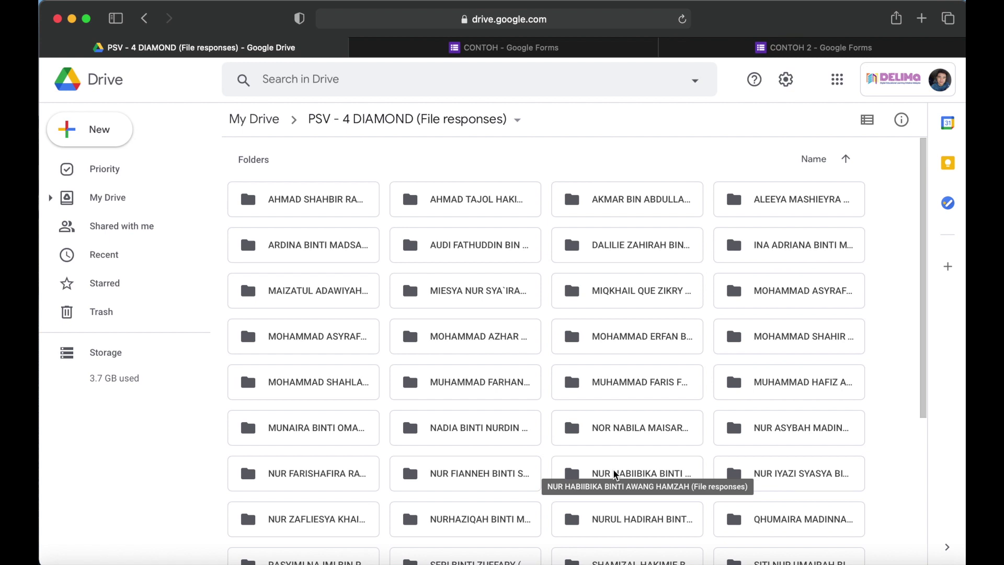
Open one student's folder in PSV - 4 DIAMOND, preview both uploaded artwork images and return to the class folder
double_click(472, 474)
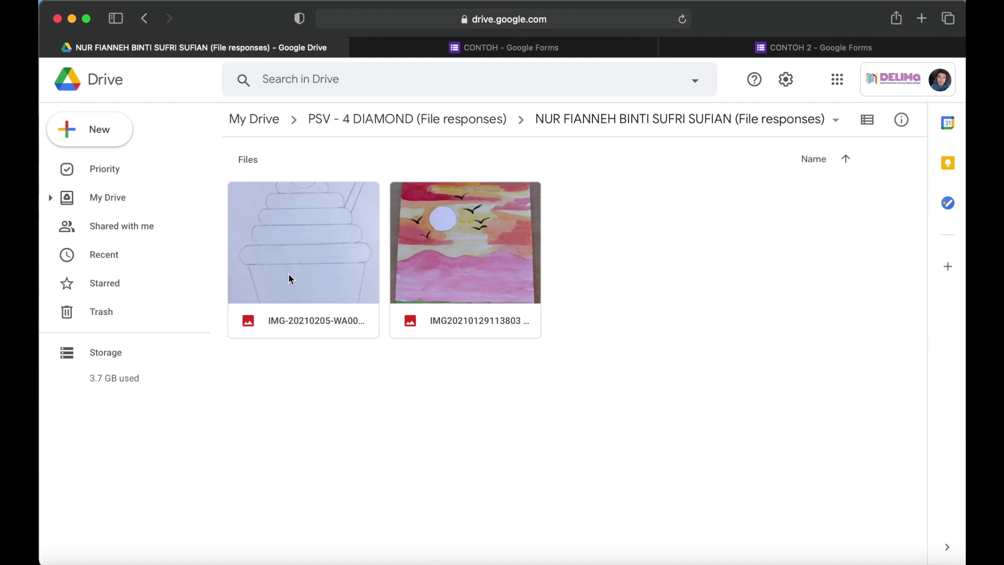
double_click(318, 256)
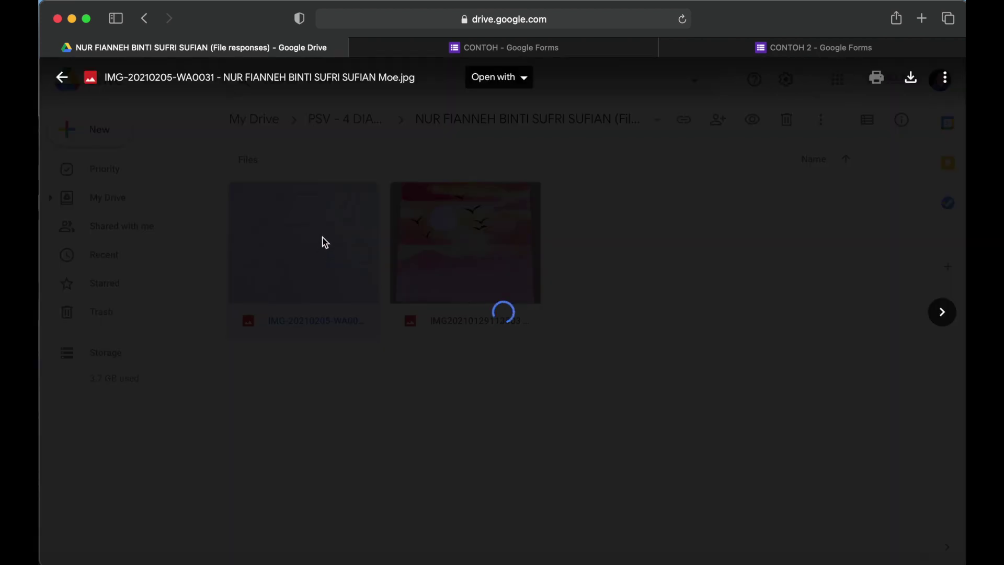
key("Escape")
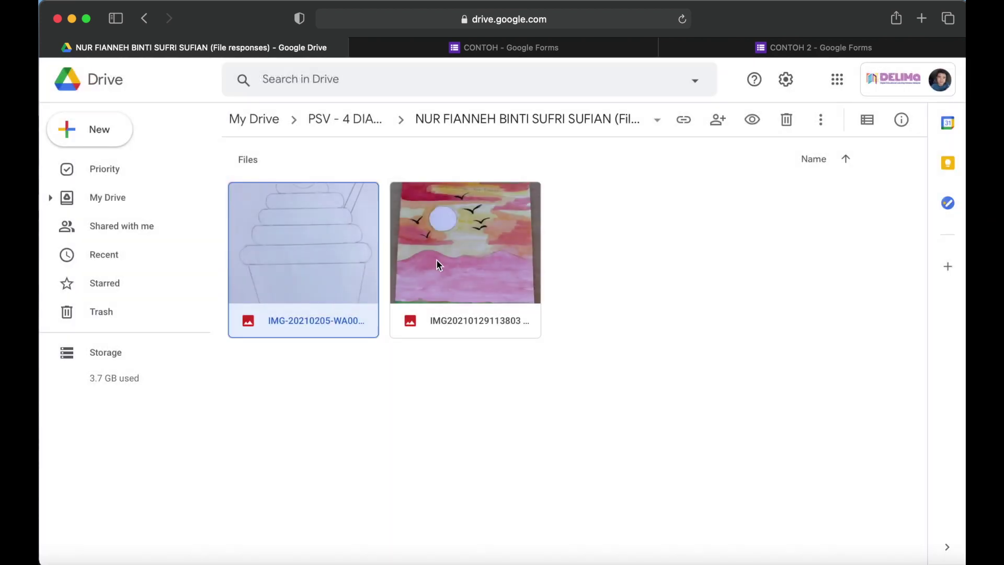
double_click(471, 268)
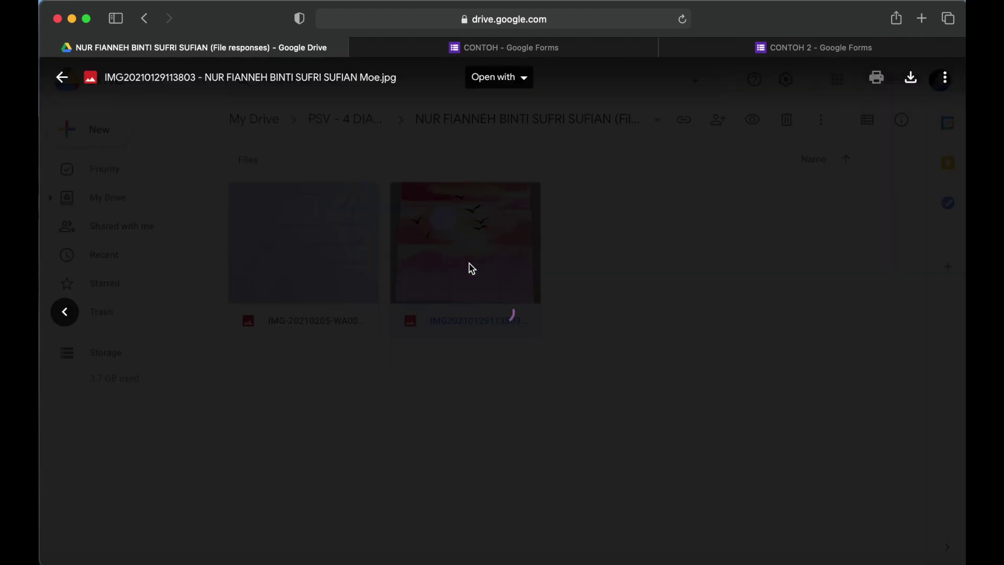
key("Escape")
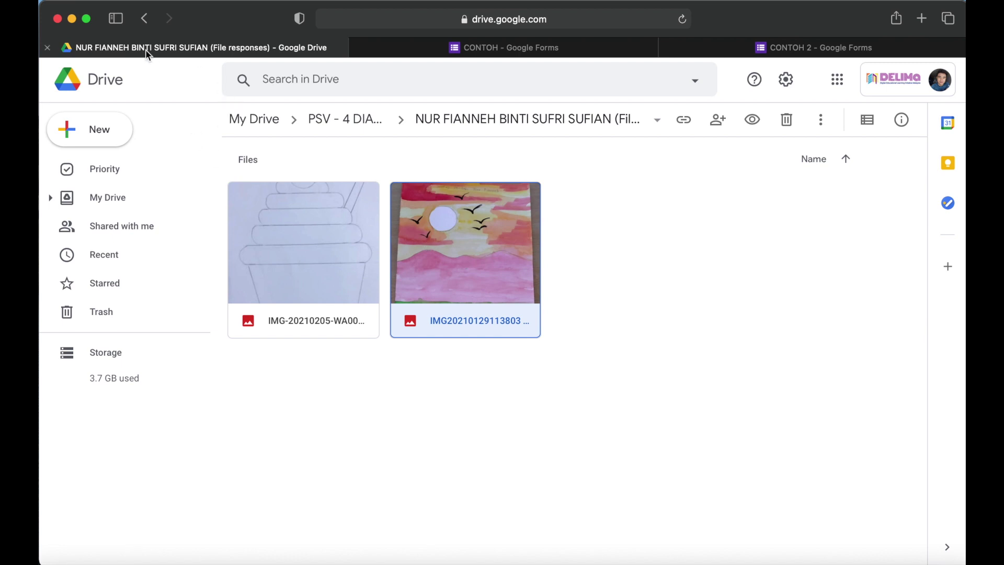
left_click(145, 19)
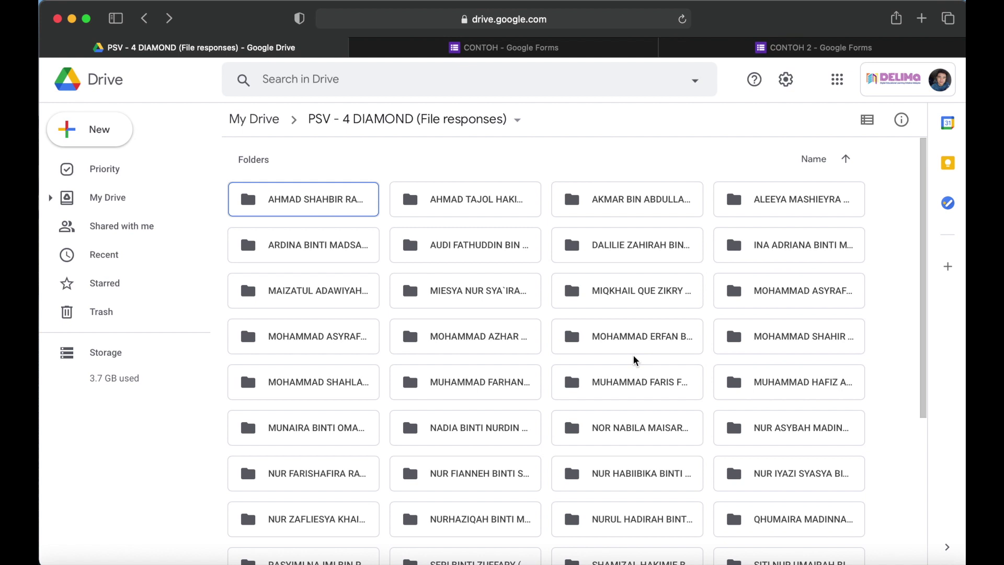
Check the artwork uploads in two more students' folders and go back to My Drive
double_click(614, 390)
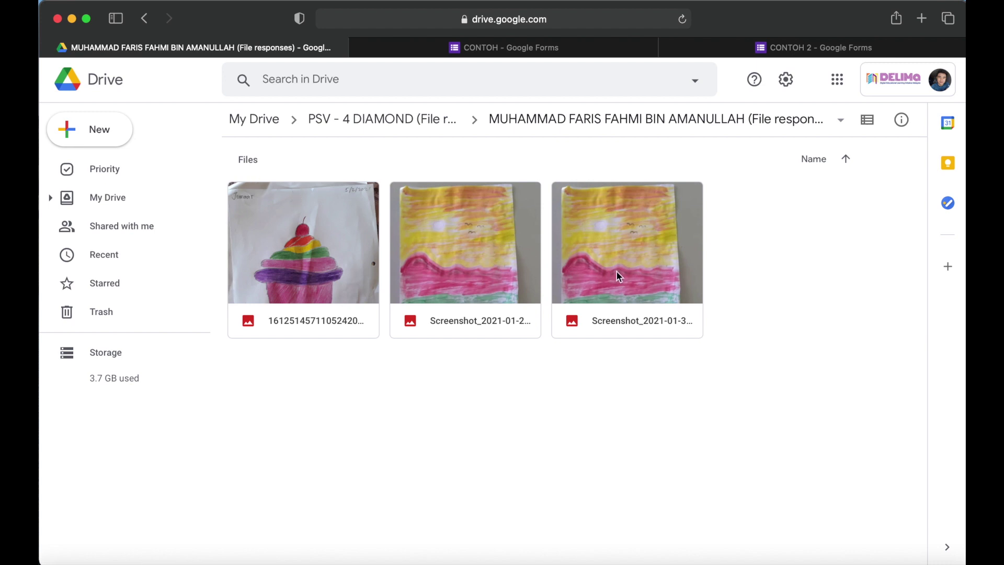
left_click(145, 19)
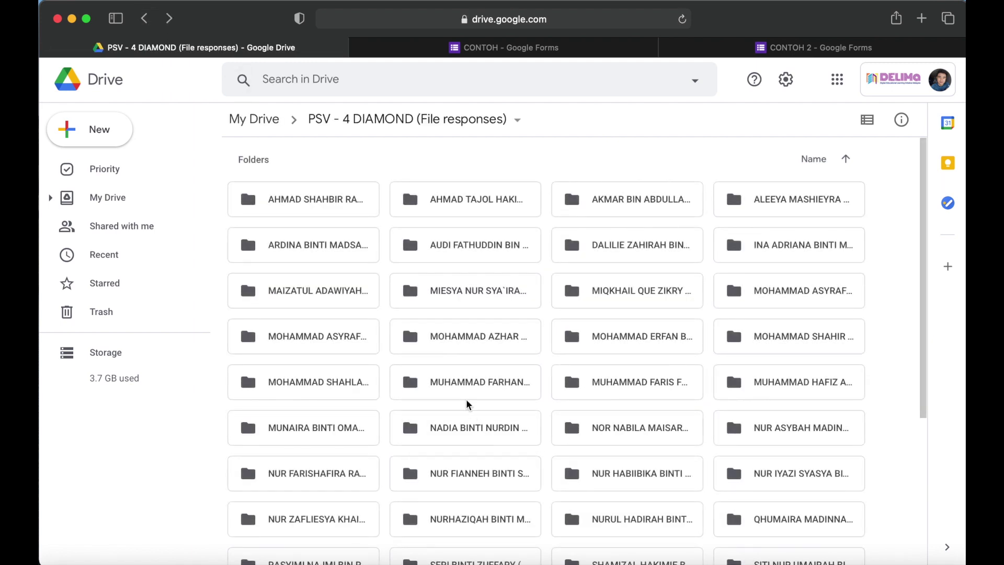
left_click(465, 345)
double_click(465, 341)
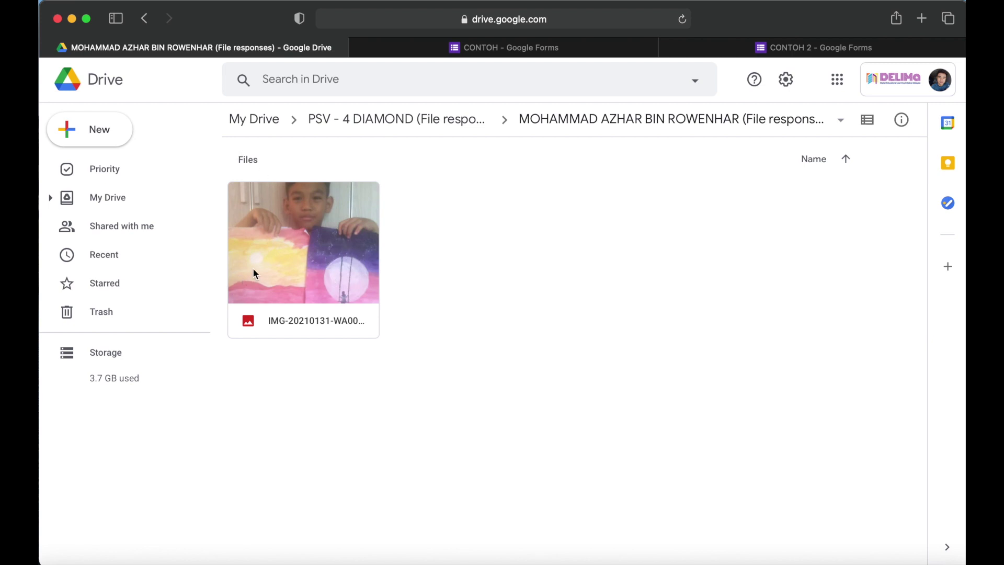
left_click(144, 18)
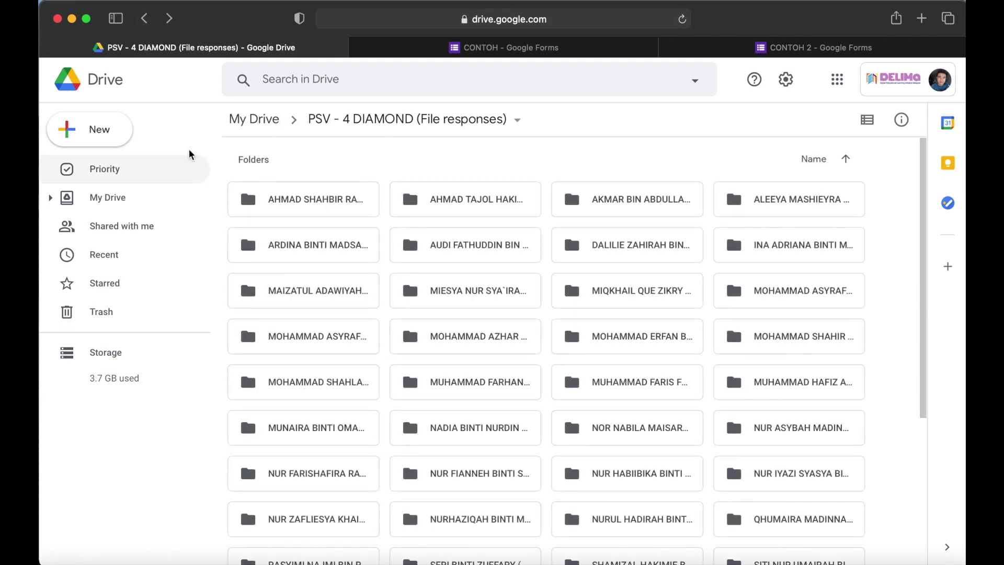
left_click(144, 19)
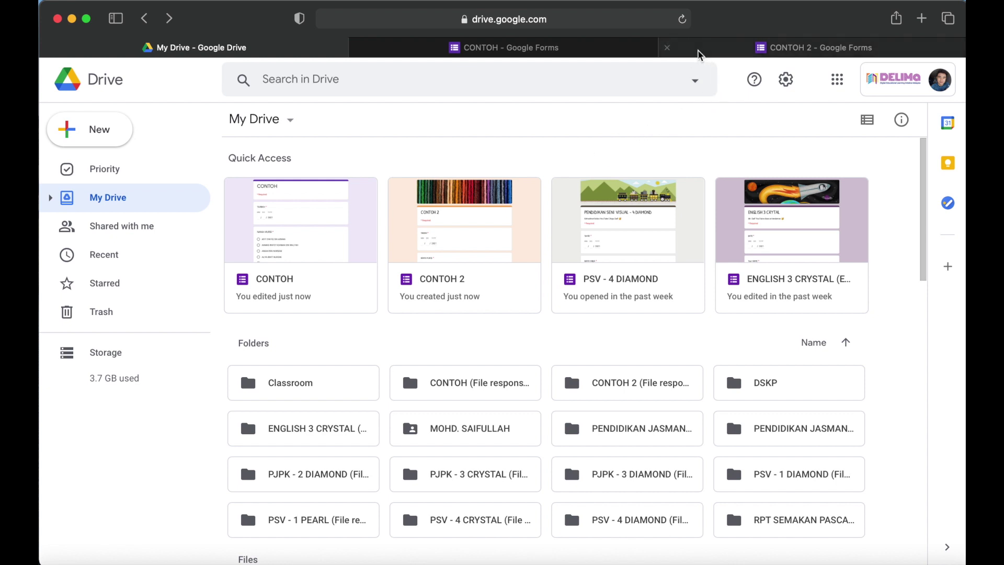
Generate a shortened share link for the CONTOH form and close the send options
left_click(601, 49)
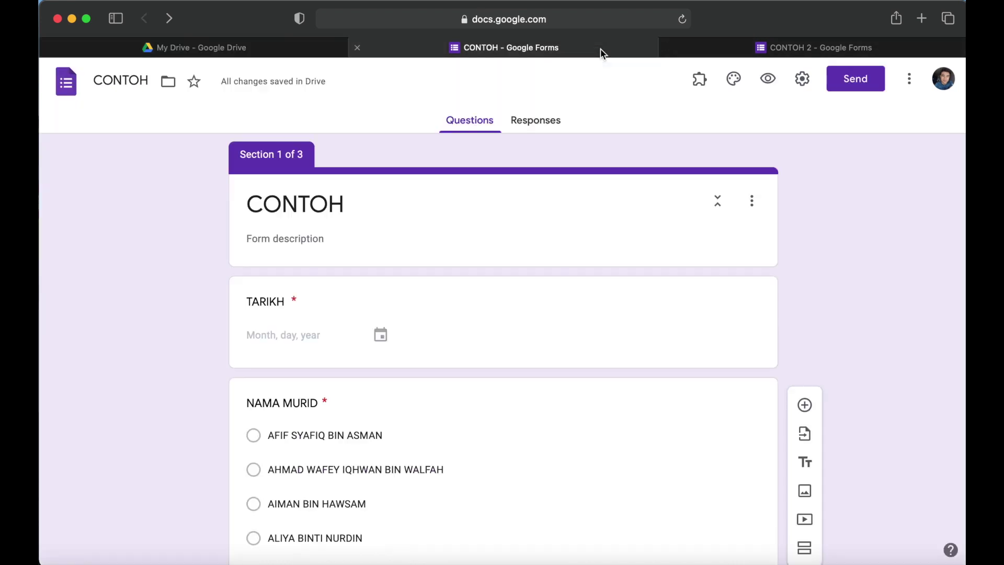
left_click(862, 87)
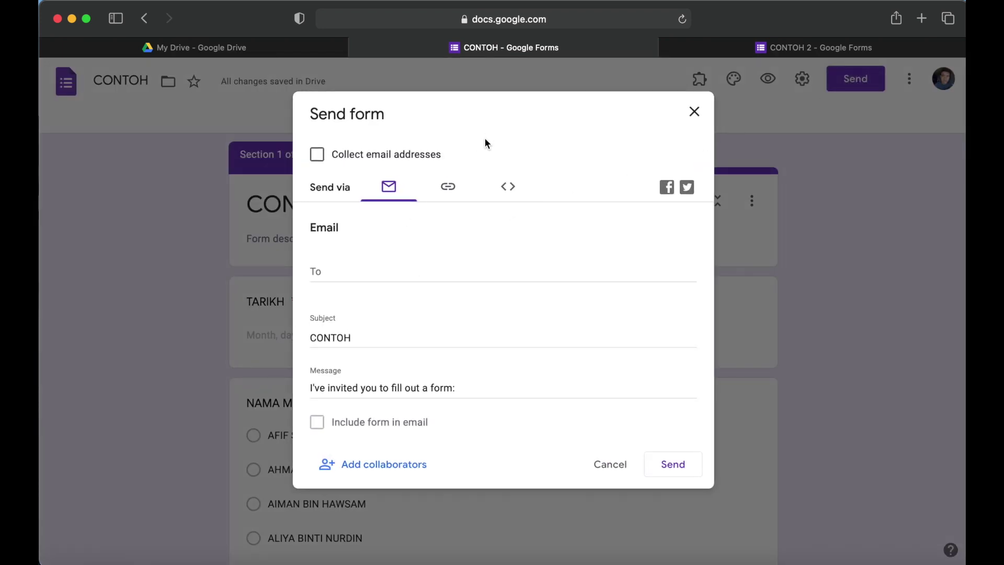
left_click(450, 191)
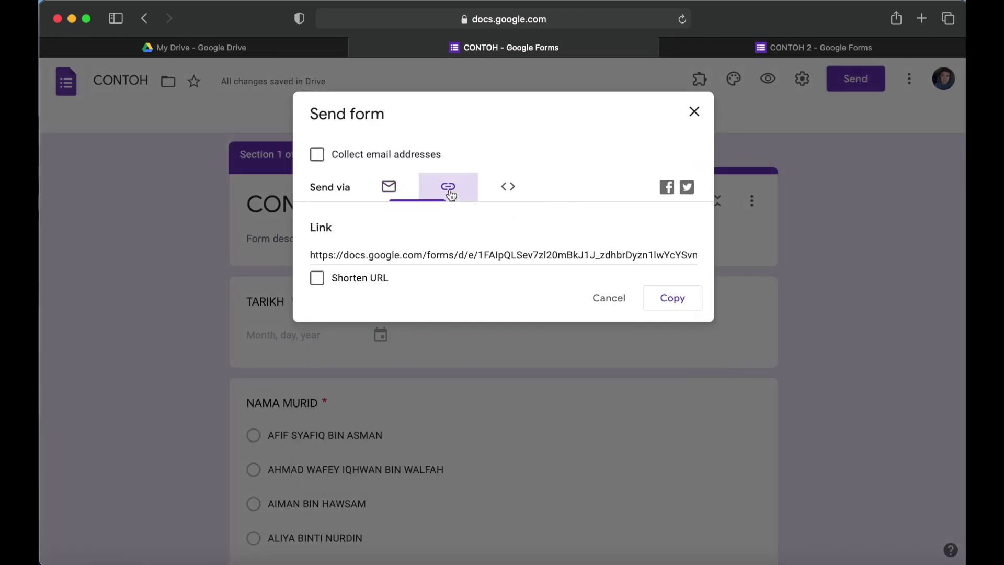
left_click(318, 281)
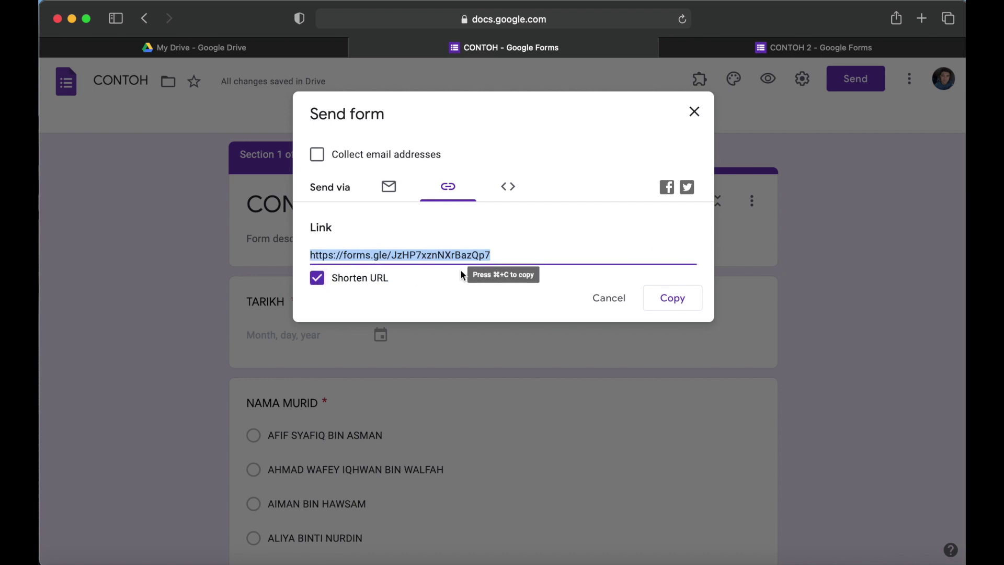
left_click(698, 116)
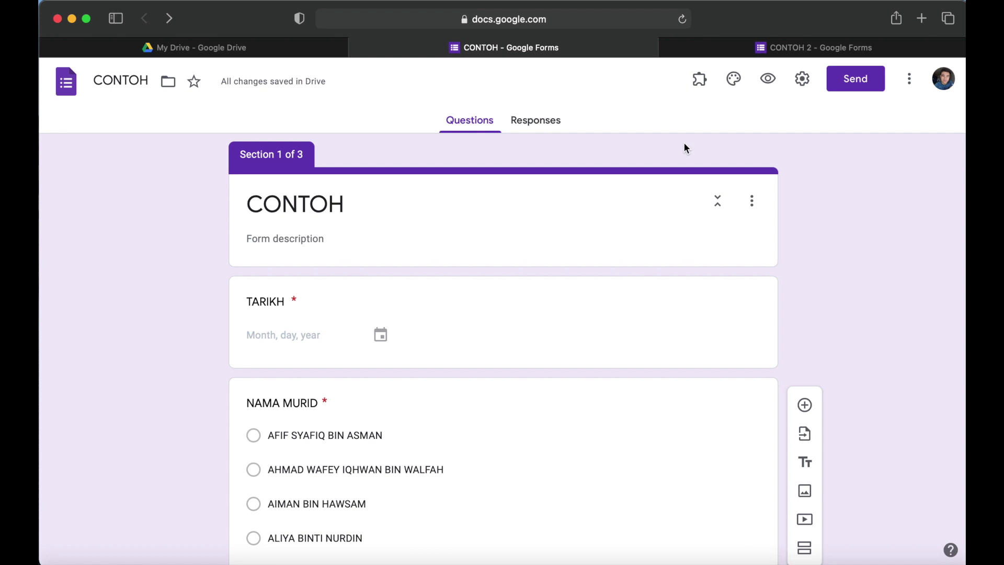
left_click(228, 57)
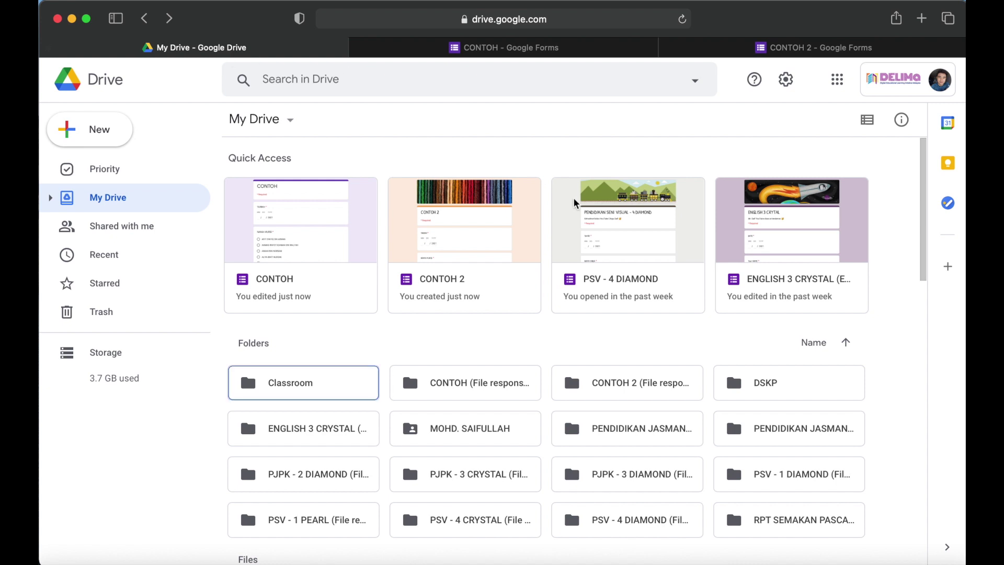
key("super+shift+5")
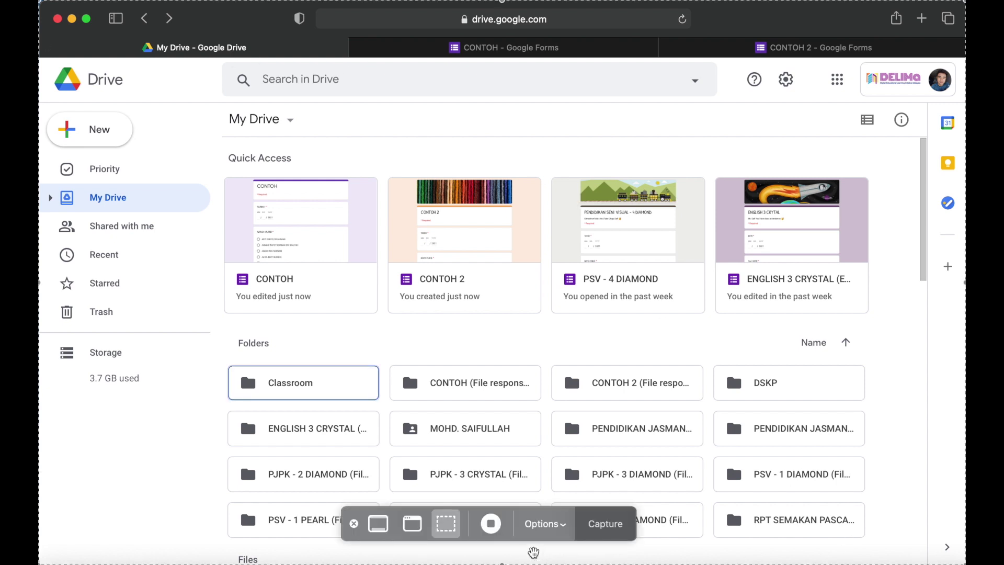
left_click(492, 524)
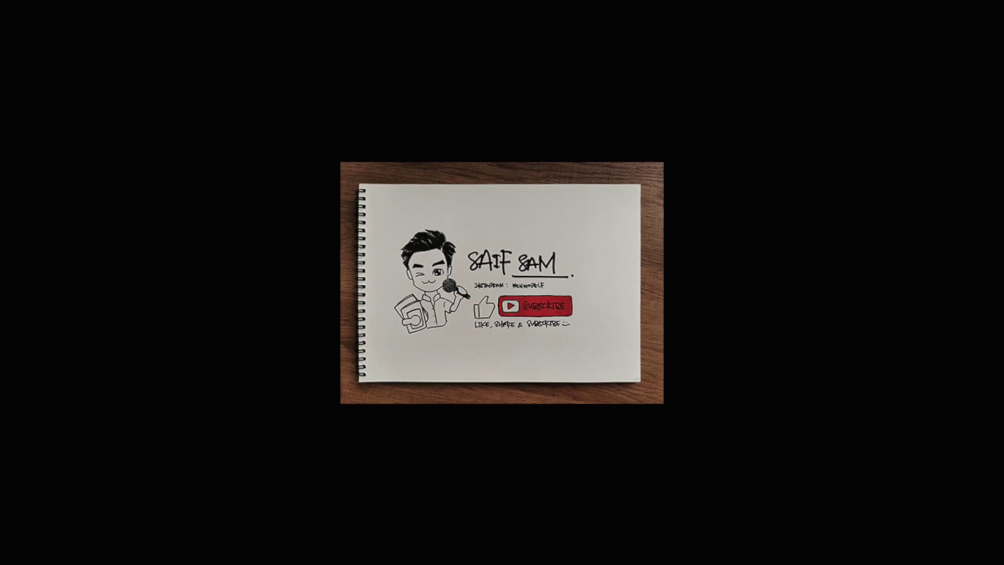